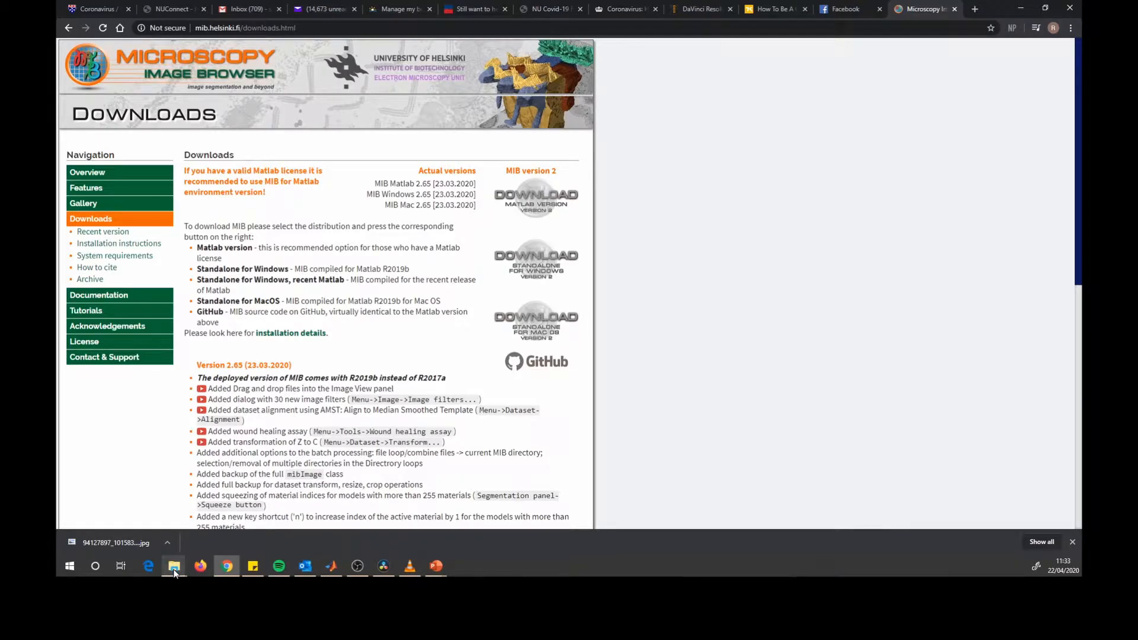
- Open the Programs folder on the 2TB drive in File Explorer and switch to MATLAB
mouse_move(174, 572)
click(168, 537)
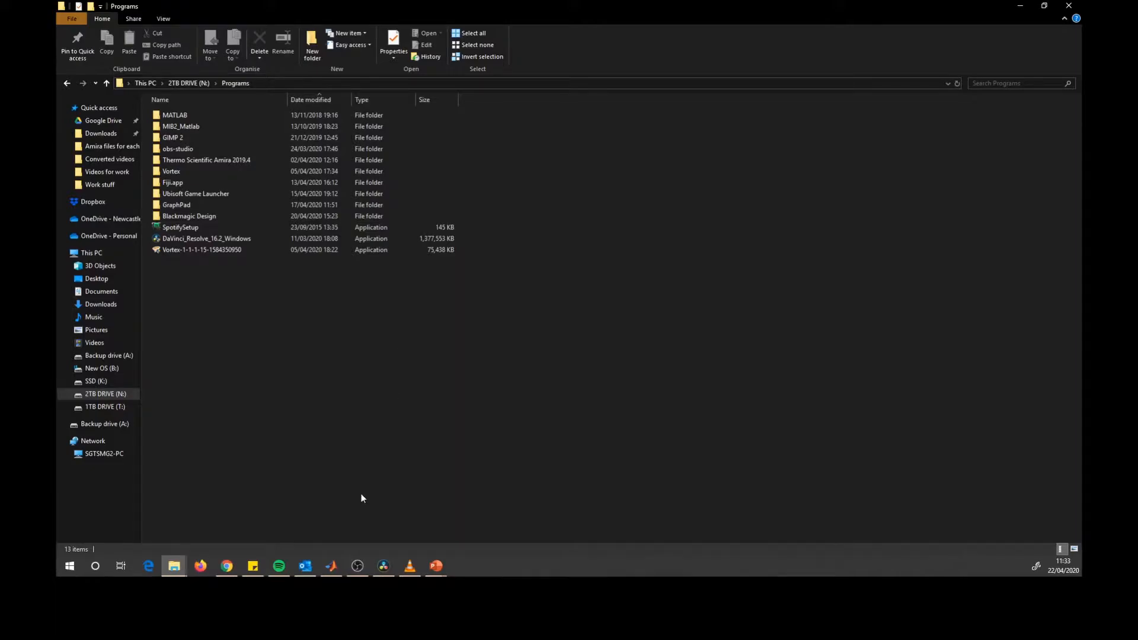
click(331, 567)
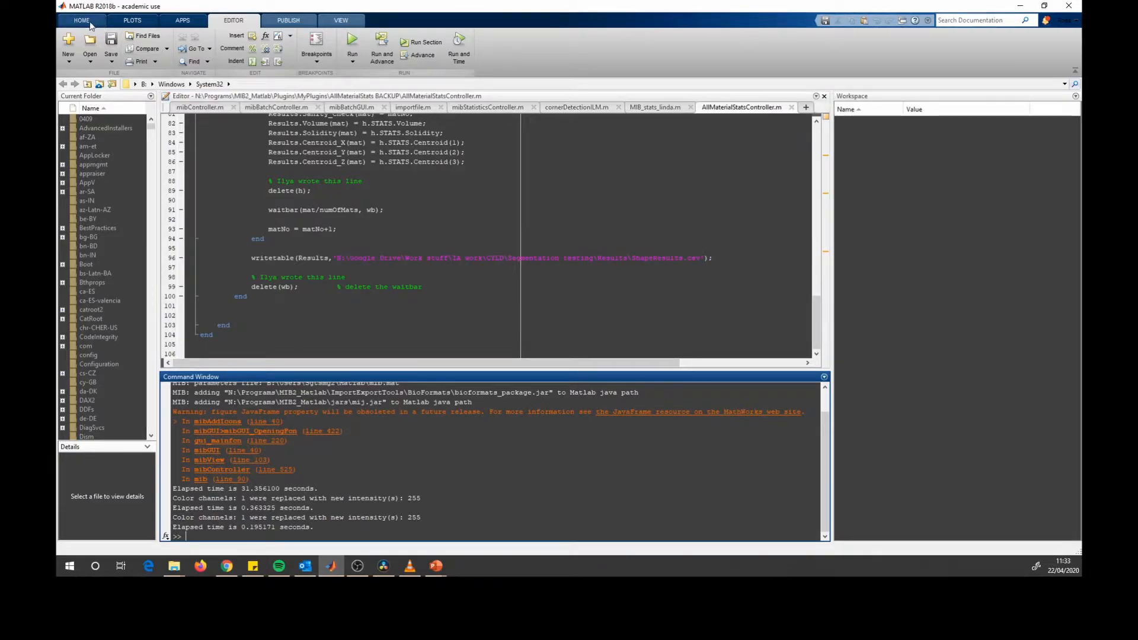
- Add the MIB2_Matlab folder in N:\Programs with its subfolders to the MATLAB search path
click(89, 22)
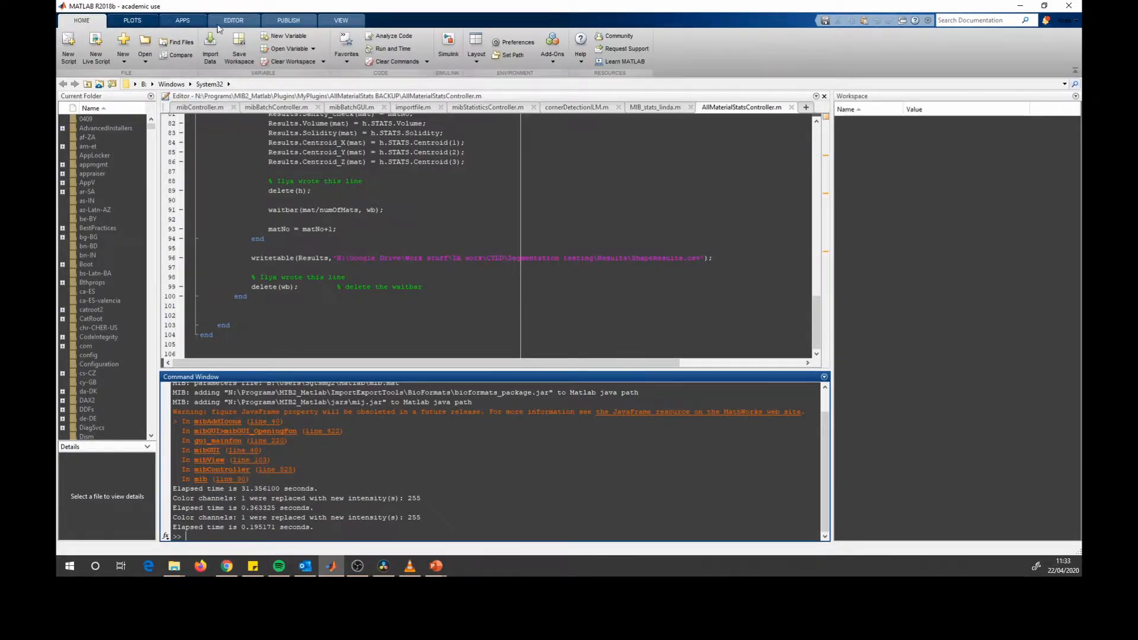
click(518, 58)
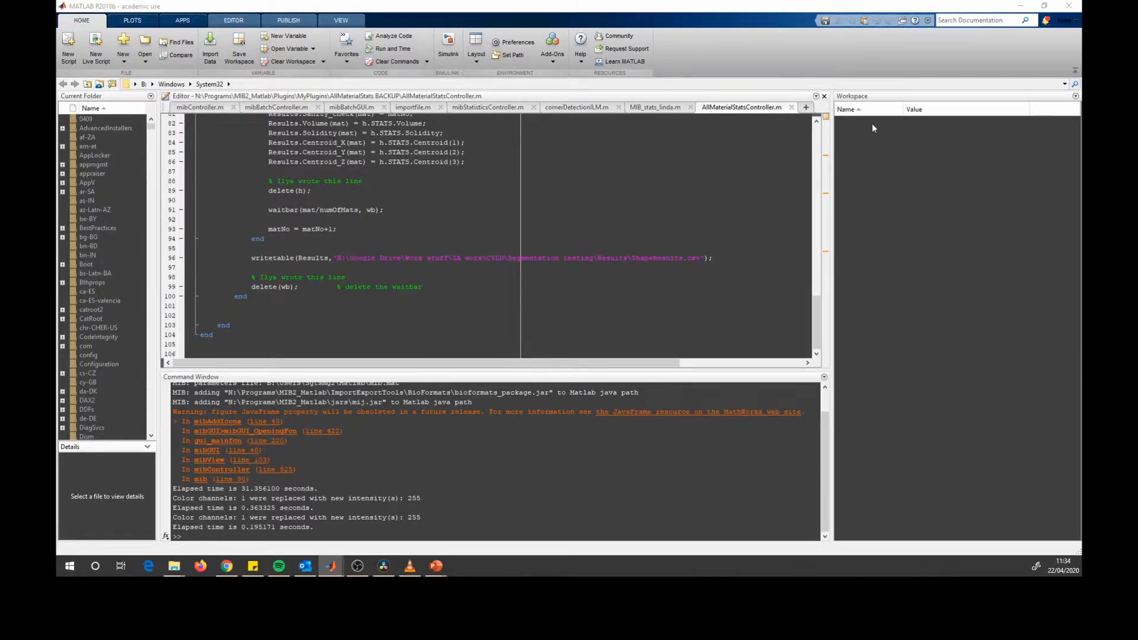
drag(1137, 129, 522, 143)
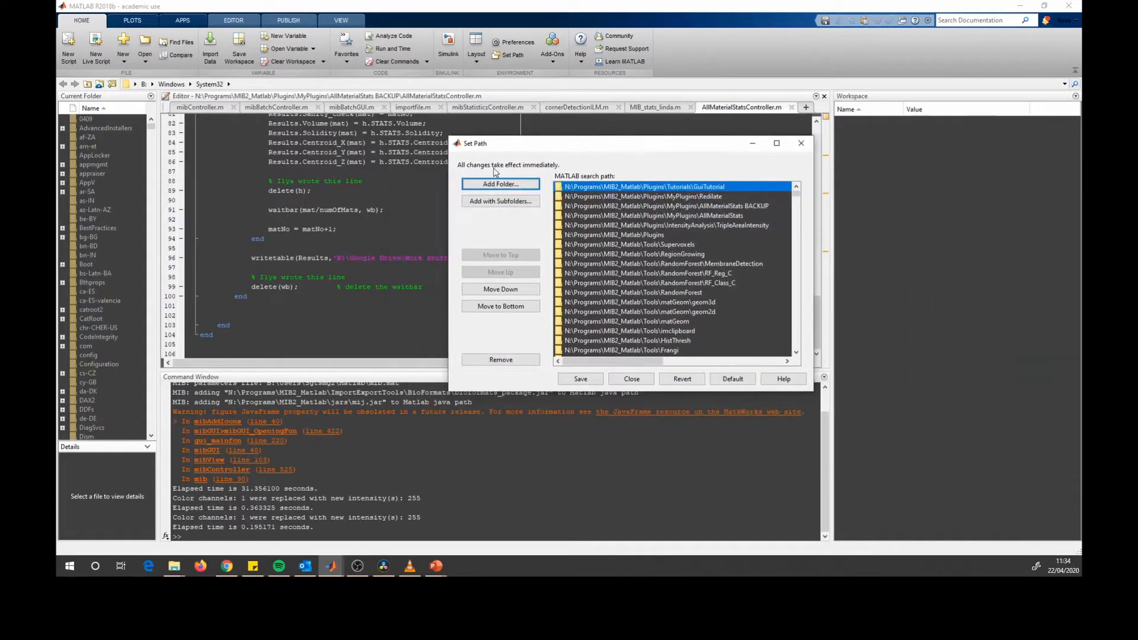
click(525, 205)
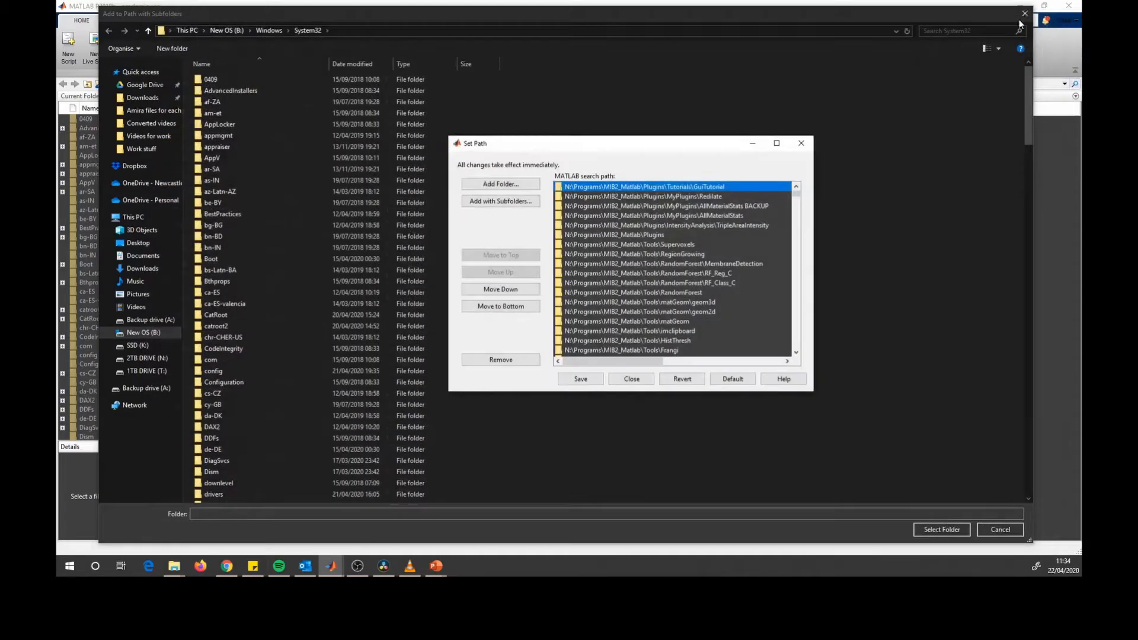
click(515, 19)
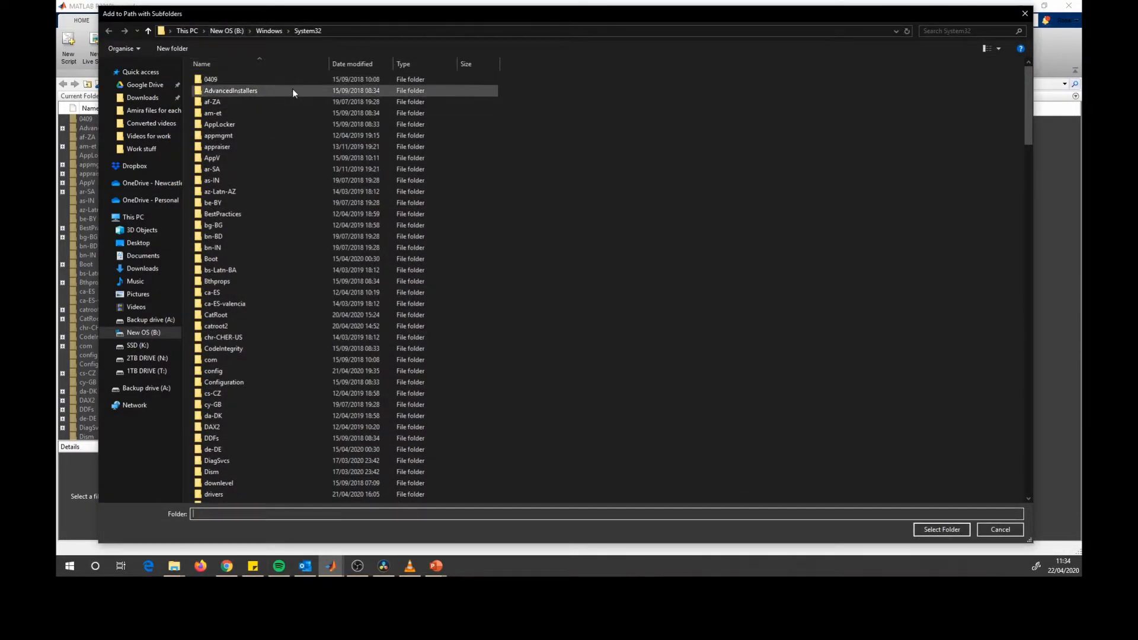
click(225, 135)
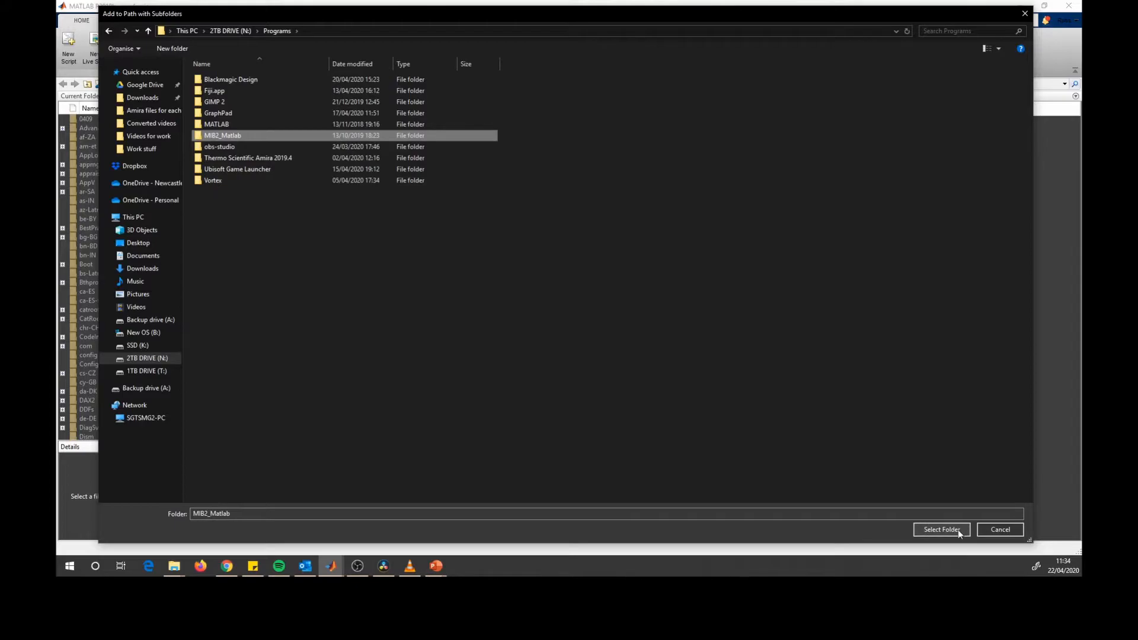
click(1000, 532)
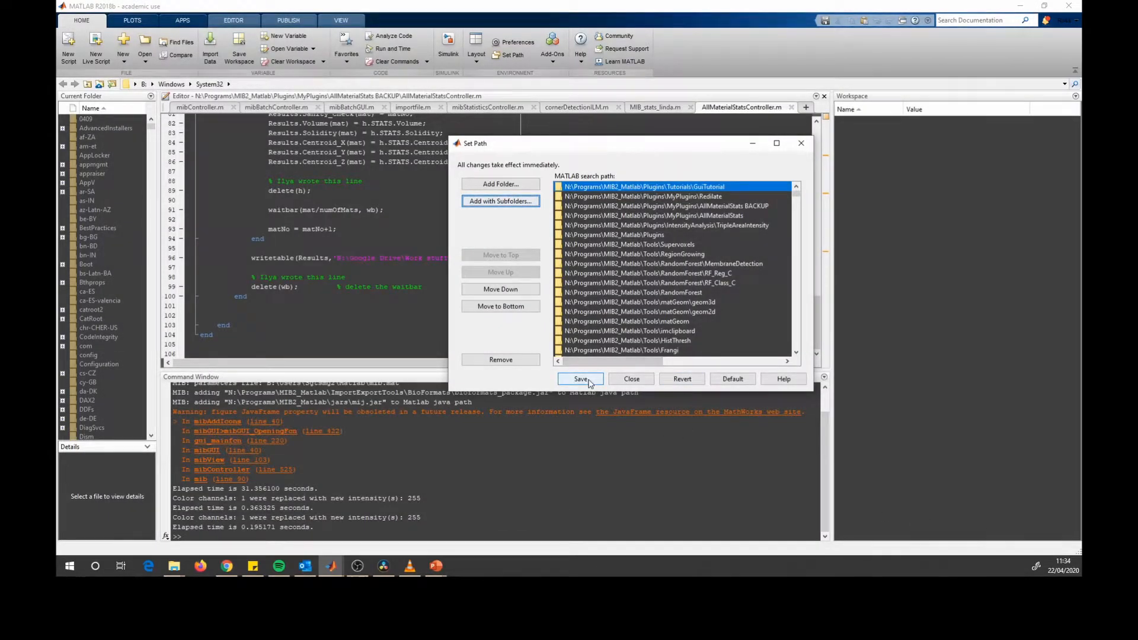
click(631, 379)
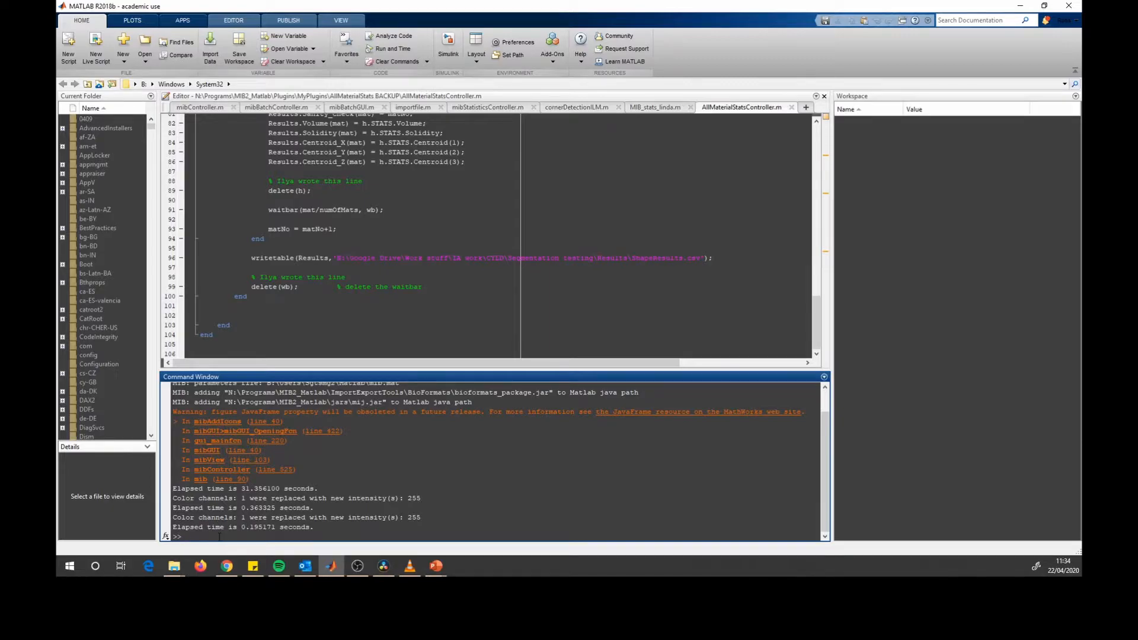
- Launch Microscopy Image Browser with the mib command and close the Tip of the day dialog
text(mib)
key(Return)
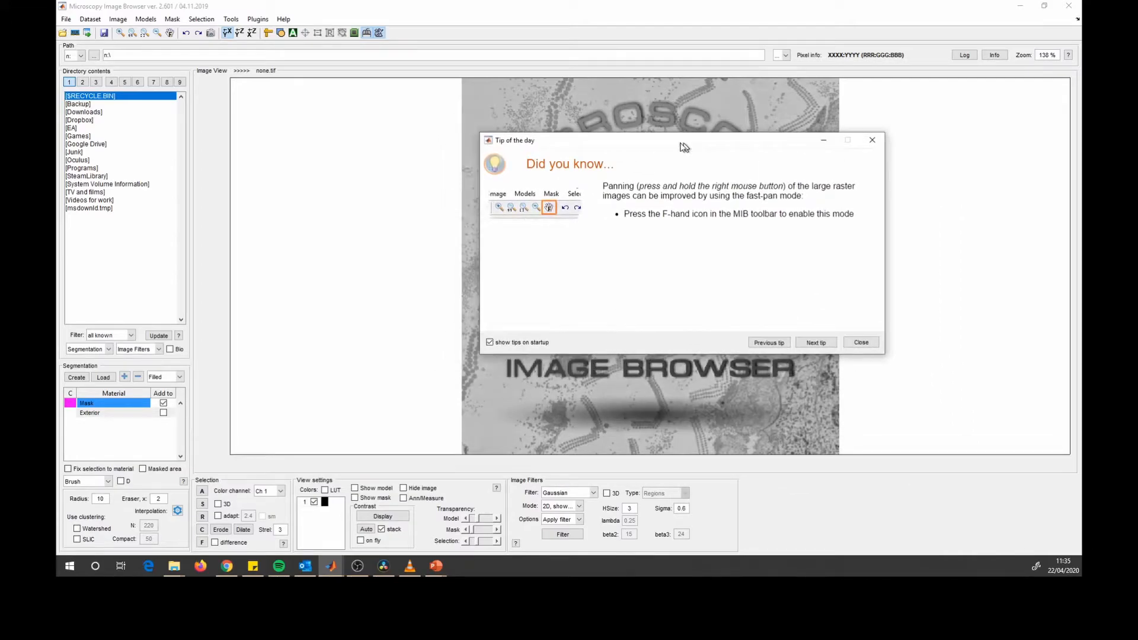
drag(655, 144, 648, 145)
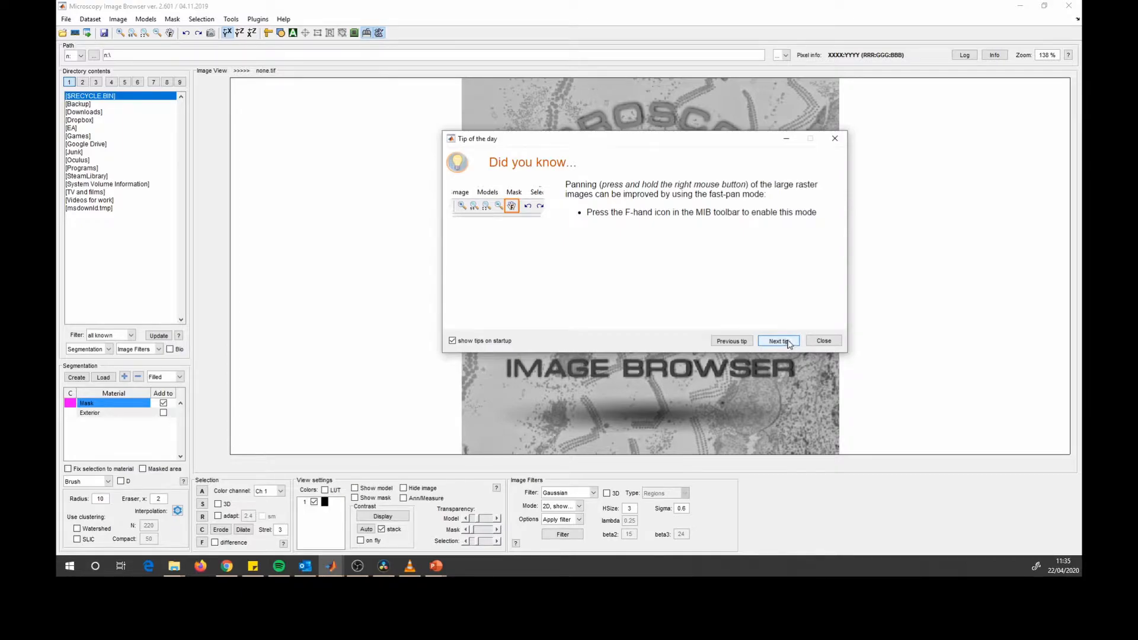
click(821, 342)
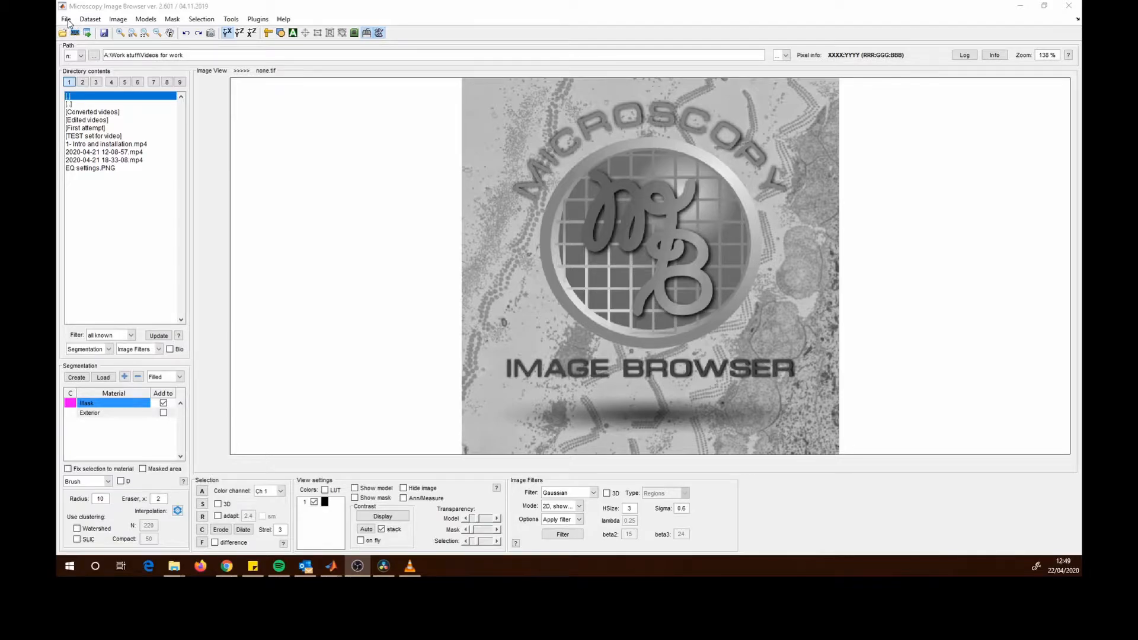
- Browse the Dataset, Image and Help menus of the main window
click(90, 20)
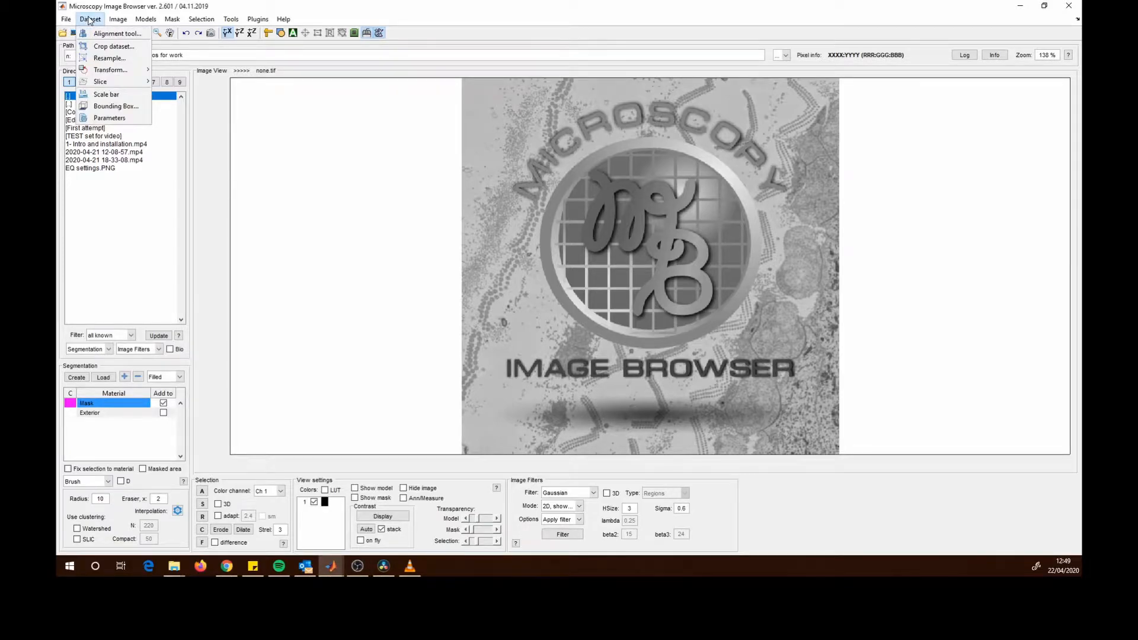
mouse_move(113, 21)
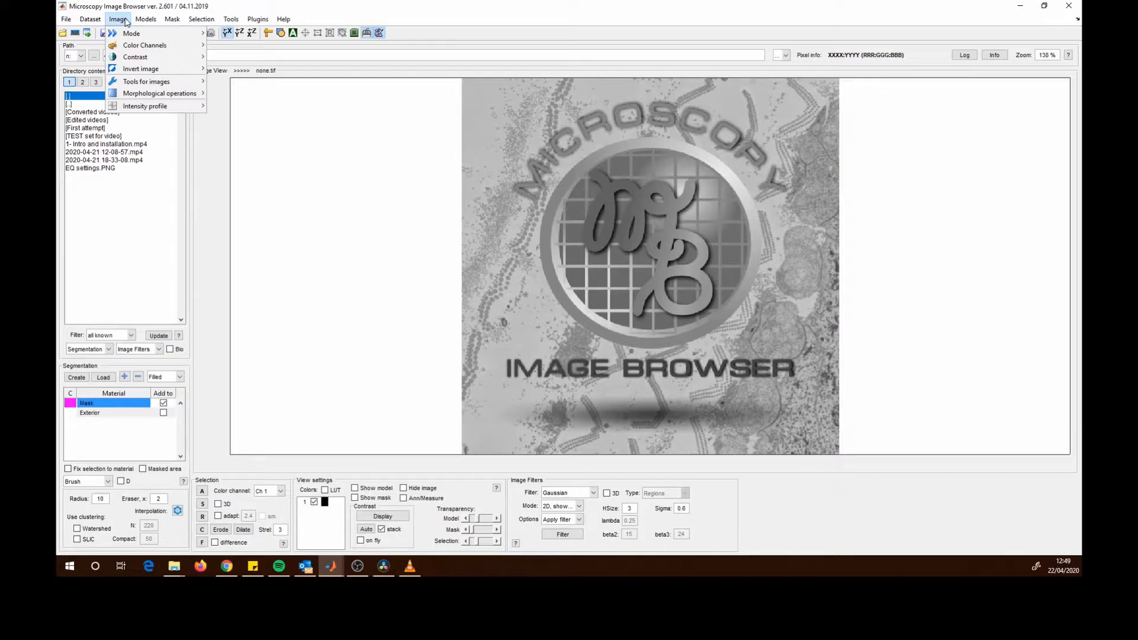
mouse_move(202, 21)
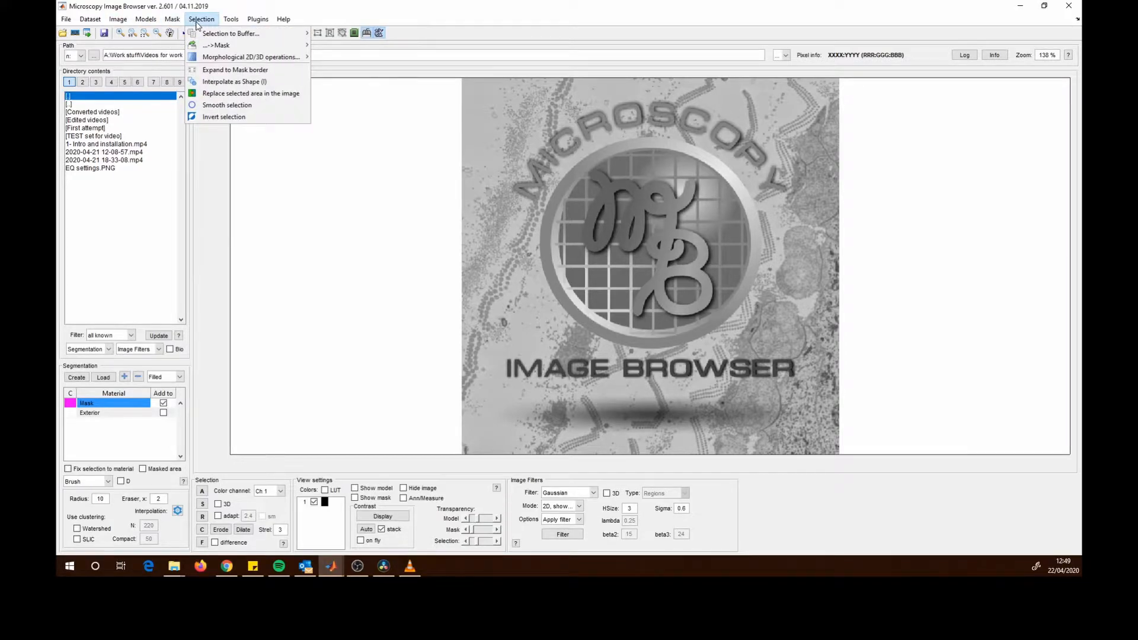
- Measure a length on the image with the measure tool and dismiss the result dialog
click(285, 7)
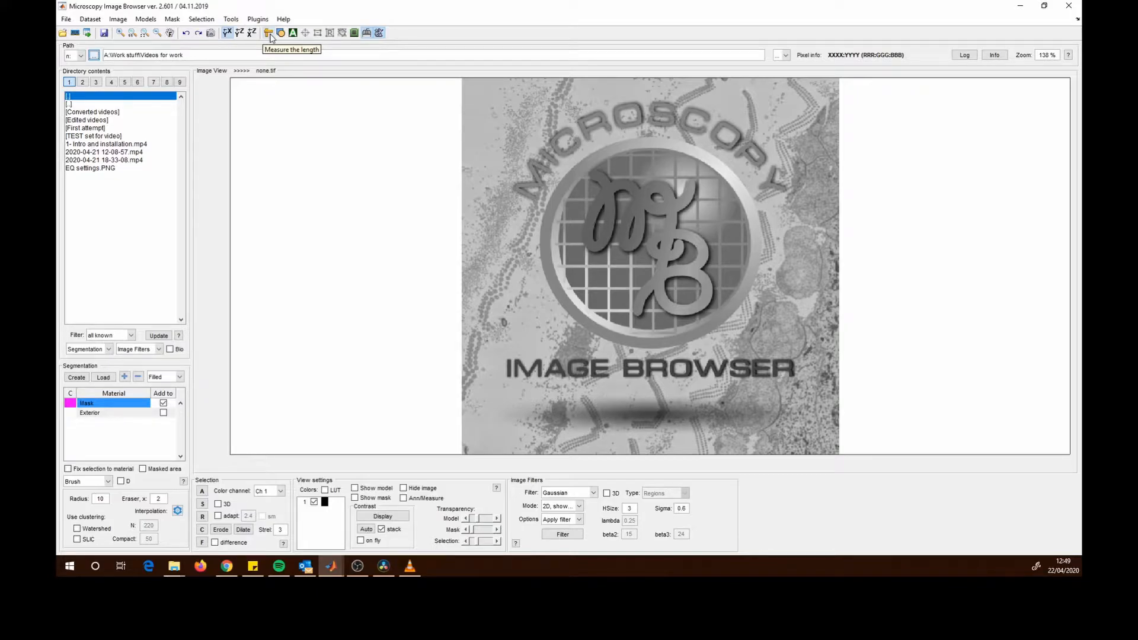
drag(478, 114, 534, 173)
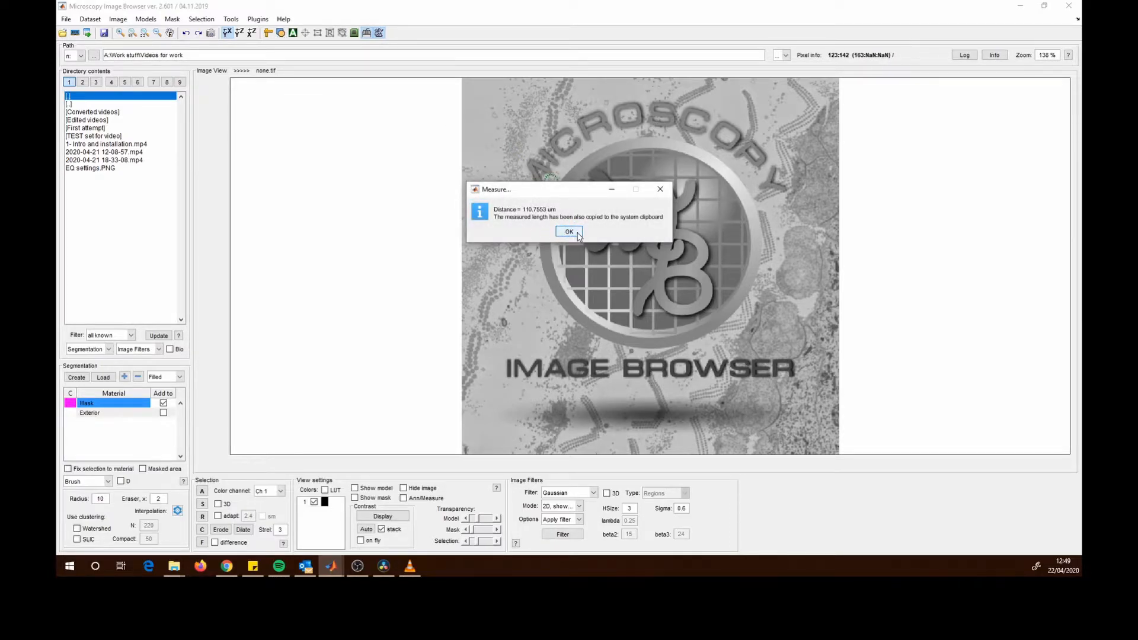
click(570, 232)
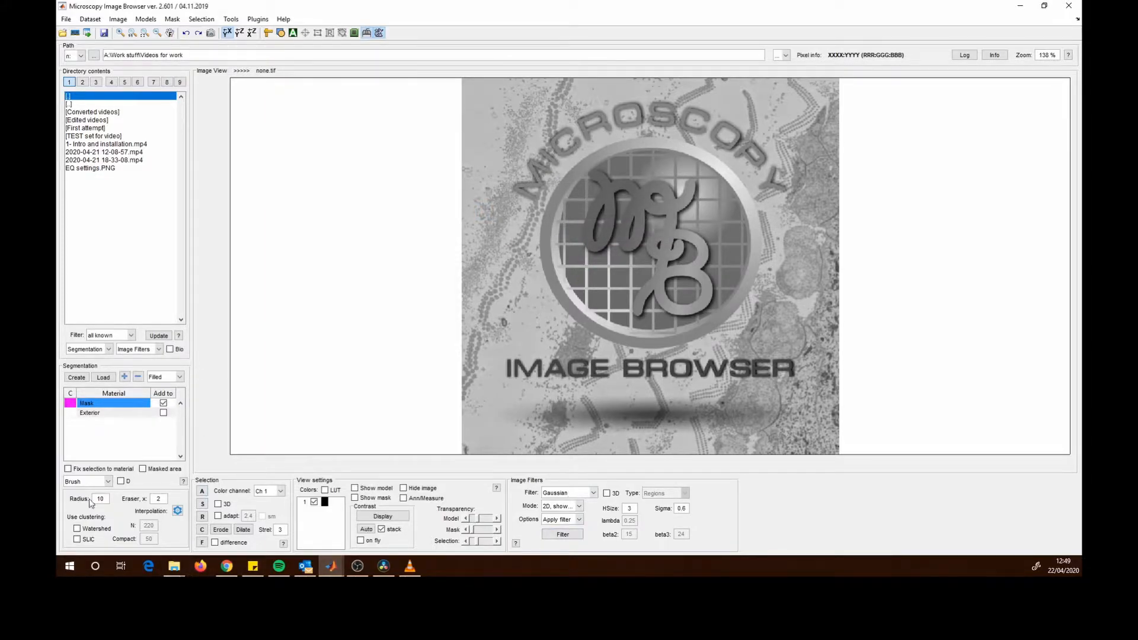
click(334, 566)
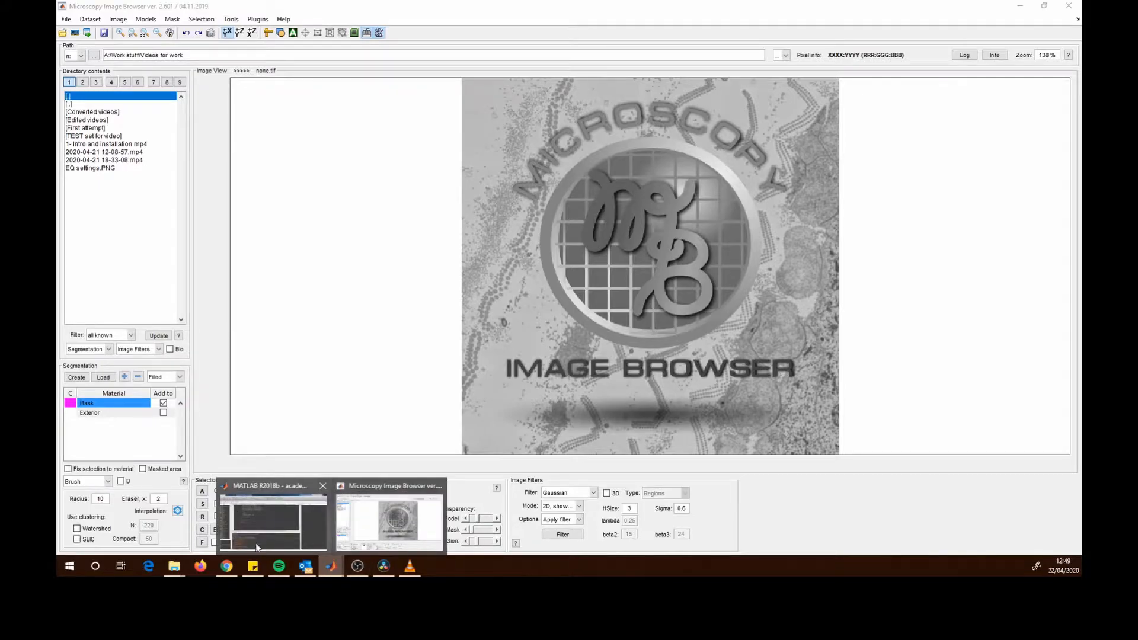
click(261, 521)
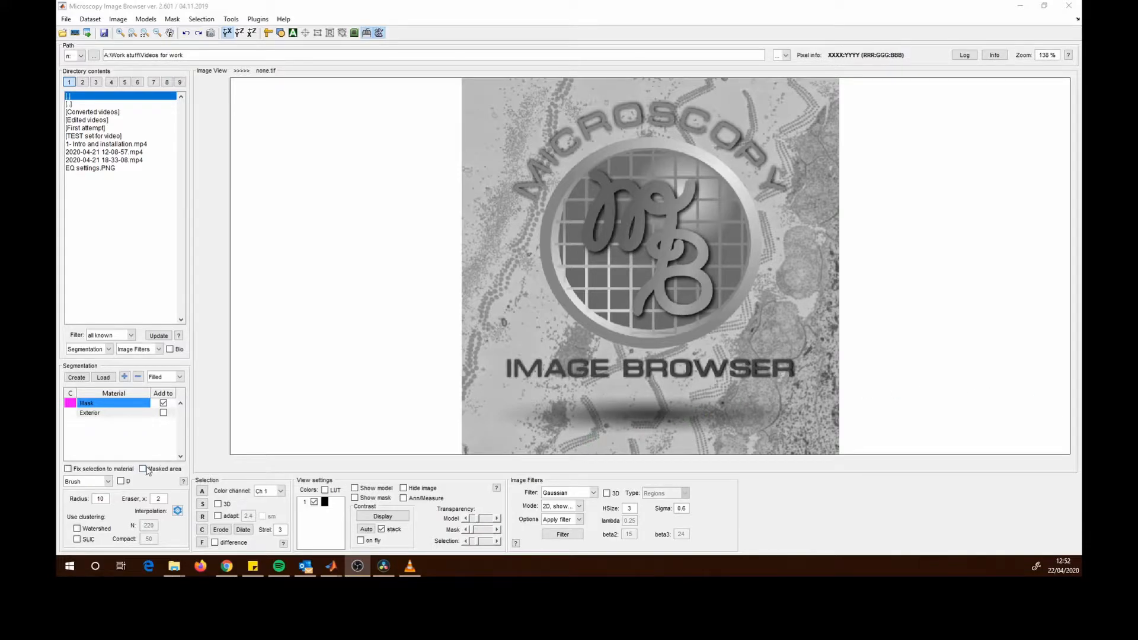
- Open the segmentation tool list to examine the available tools
click(109, 483)
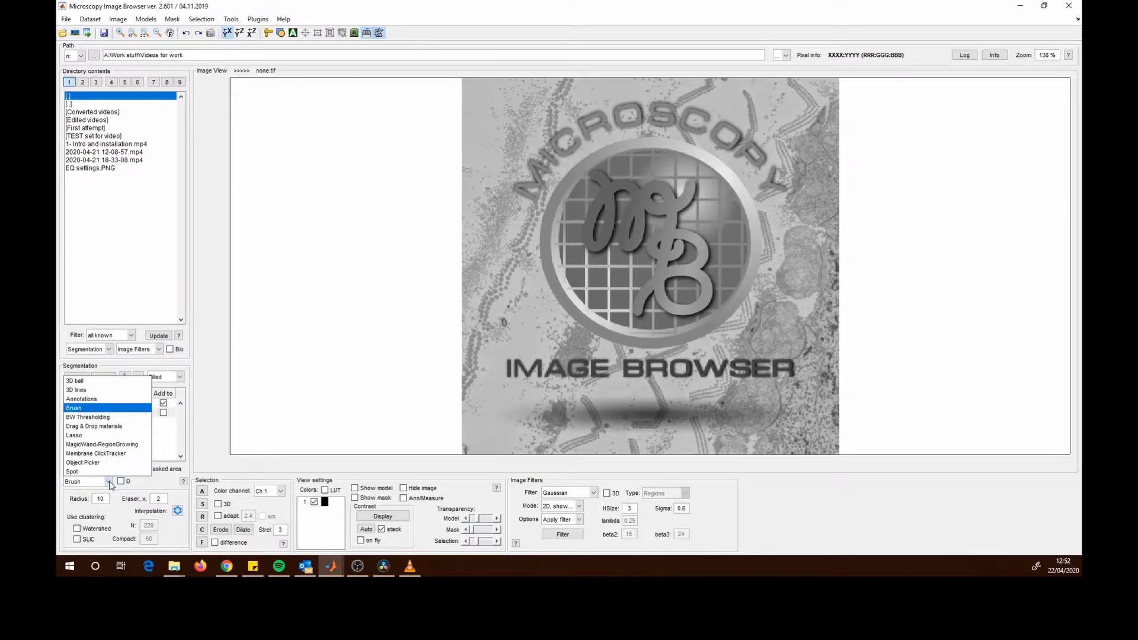
click(109, 483)
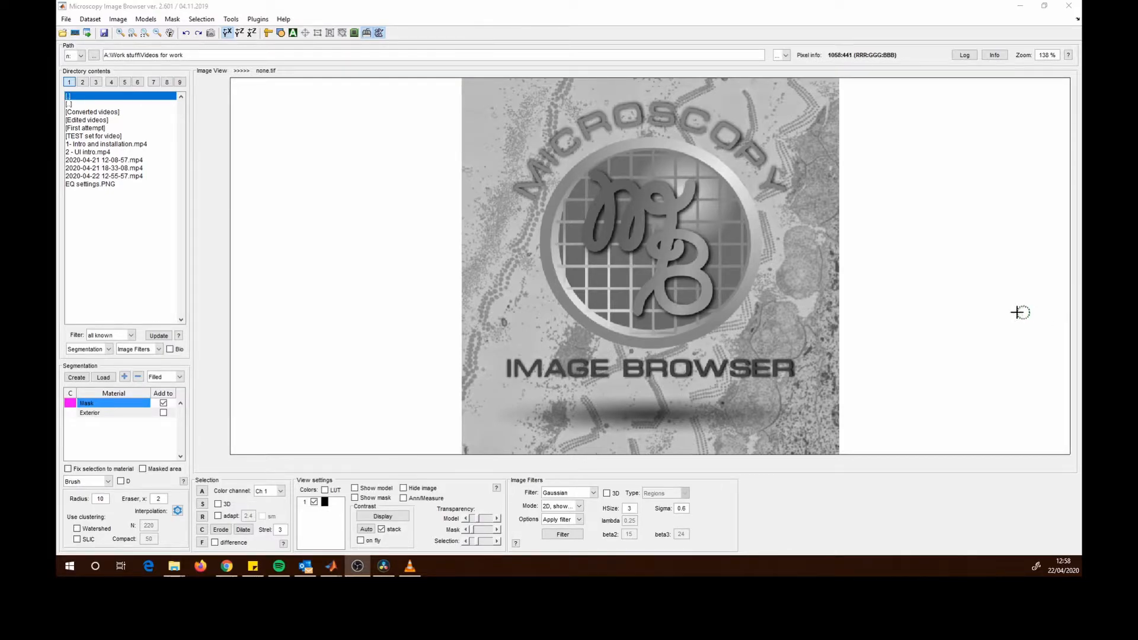
- Set the working directory to the TEST set for video folder and enable the BioFormats reader
click(95, 56)
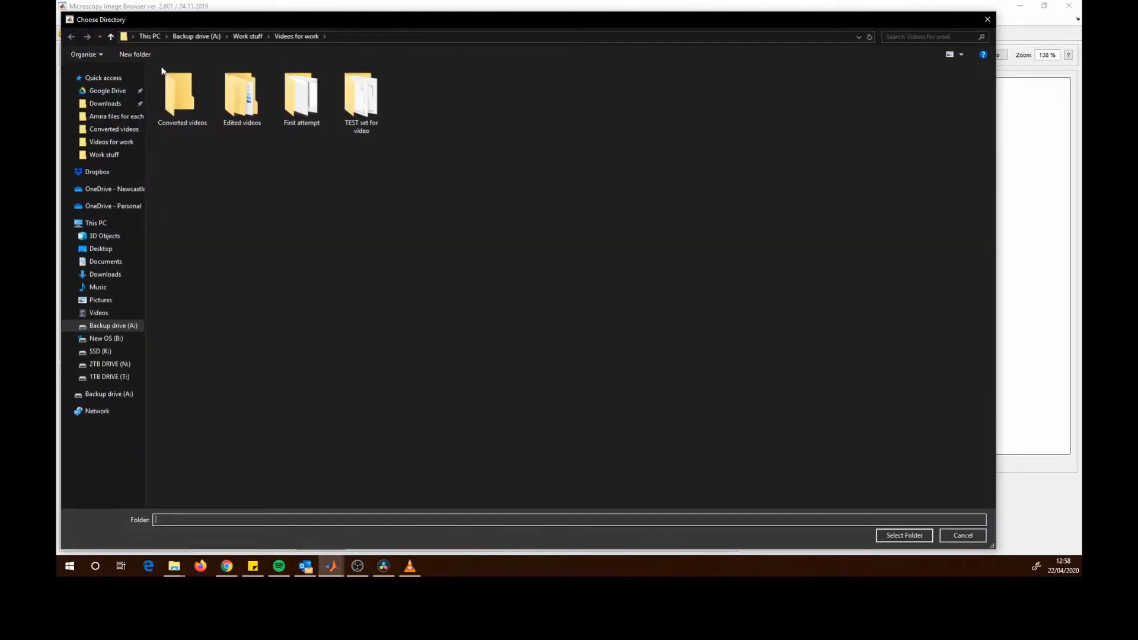
drag(194, 19, 223, 22)
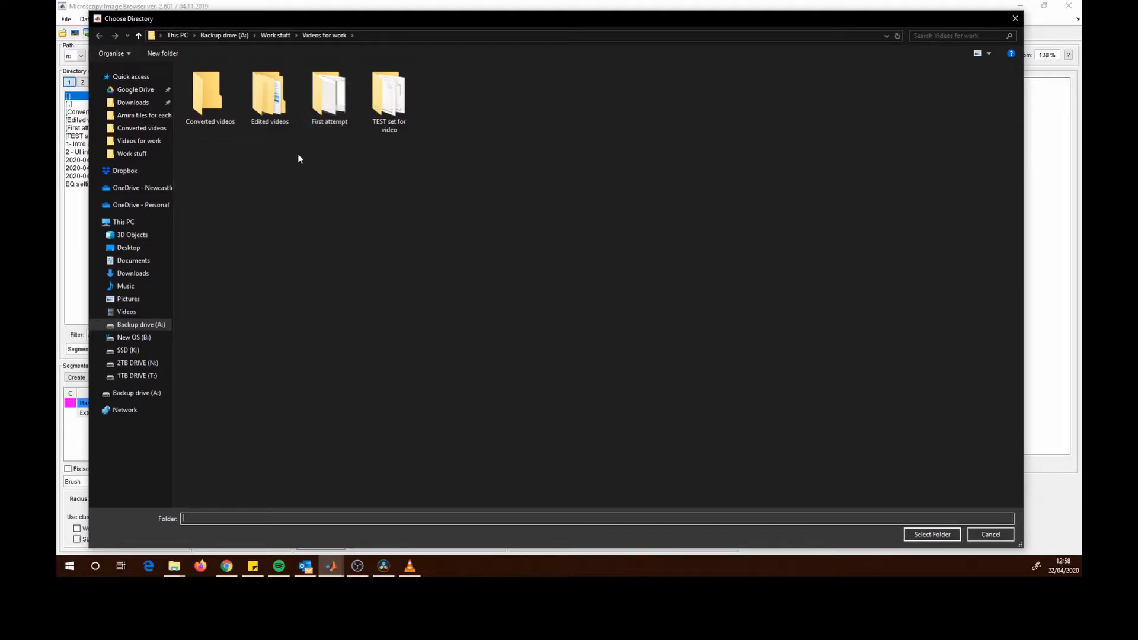
double_click(383, 98)
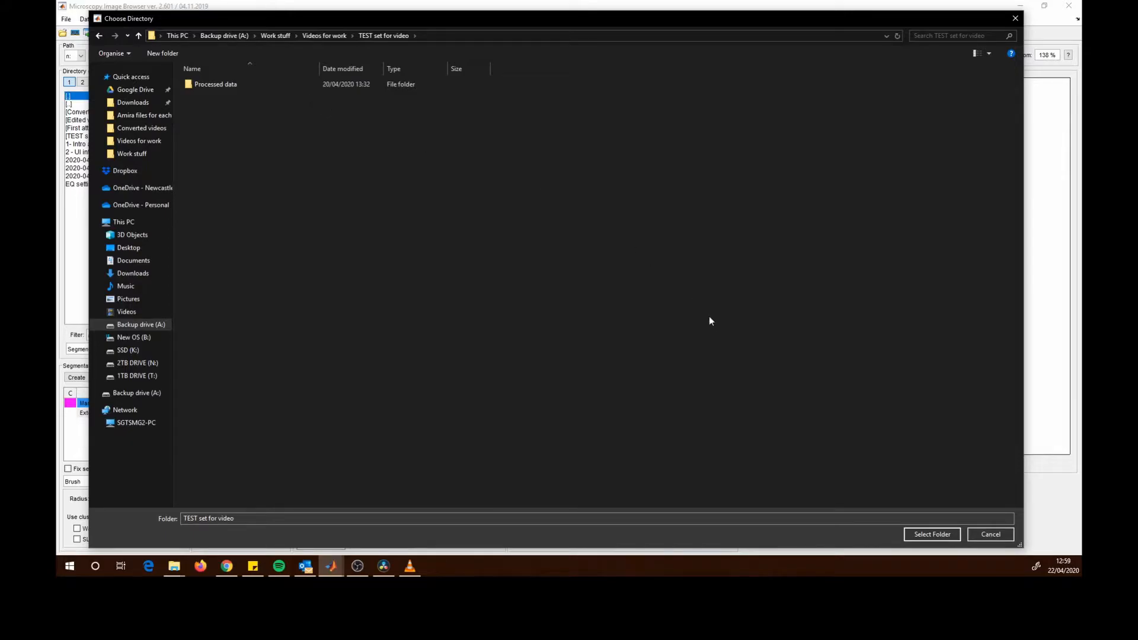
click(938, 536)
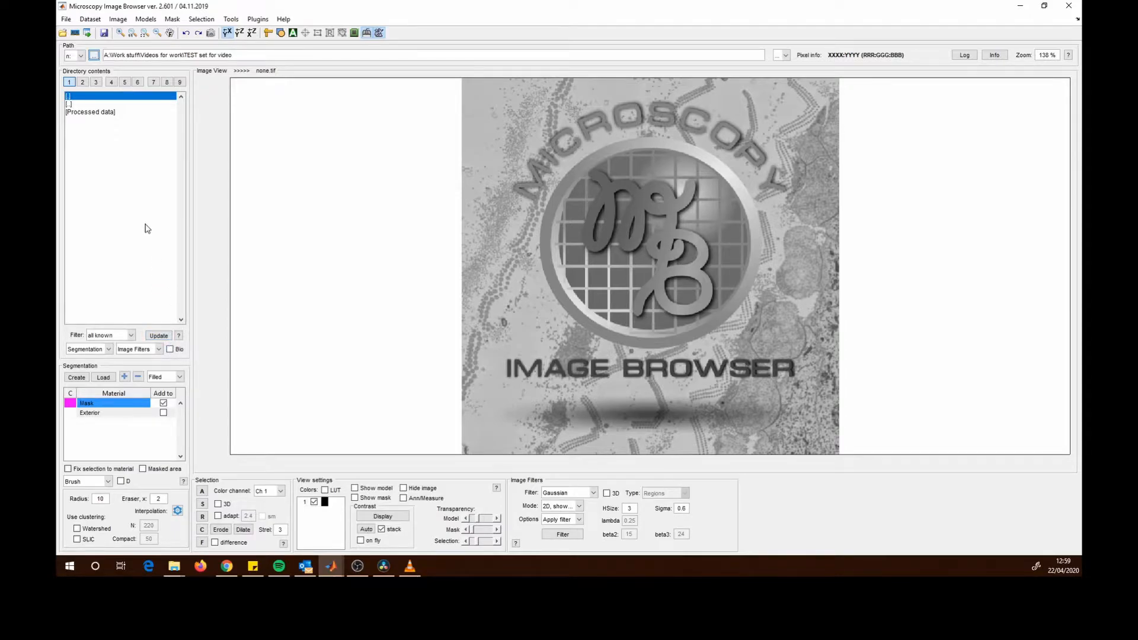
click(170, 351)
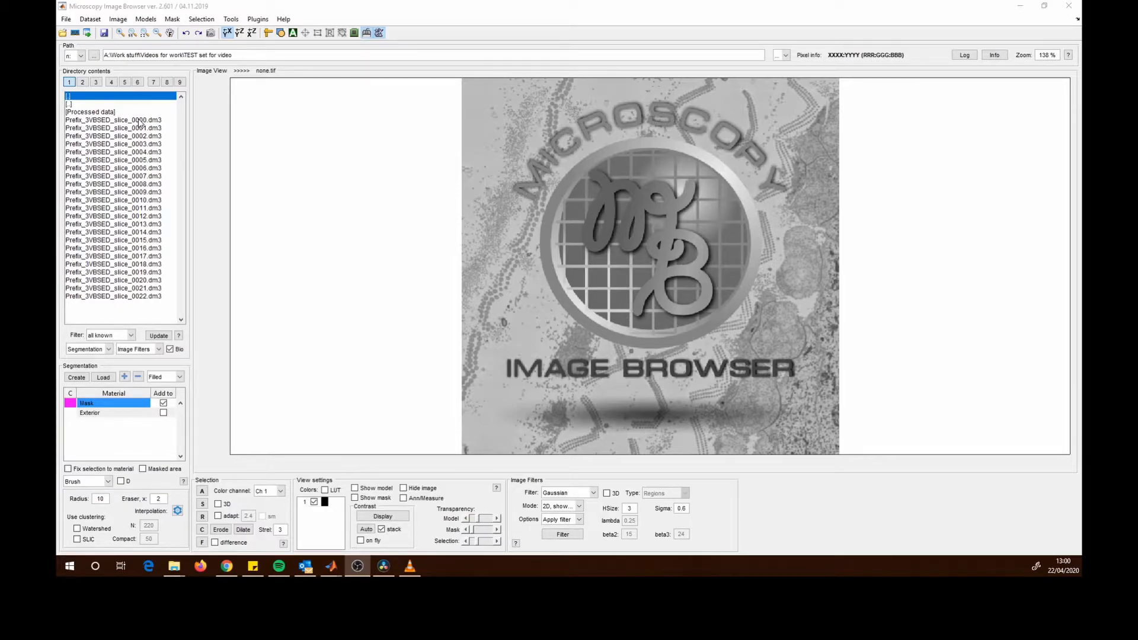
- Select the Prefix_3VBSED slice files 0000 to 0022 and combine them into one dataset
click(140, 121)
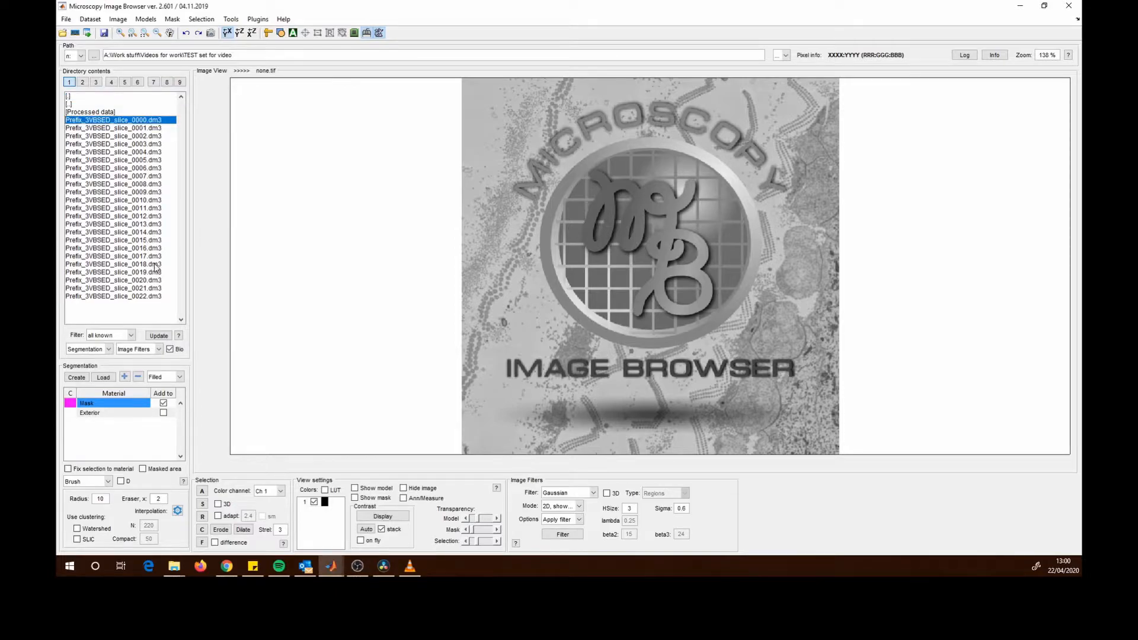
shift+click(131, 297)
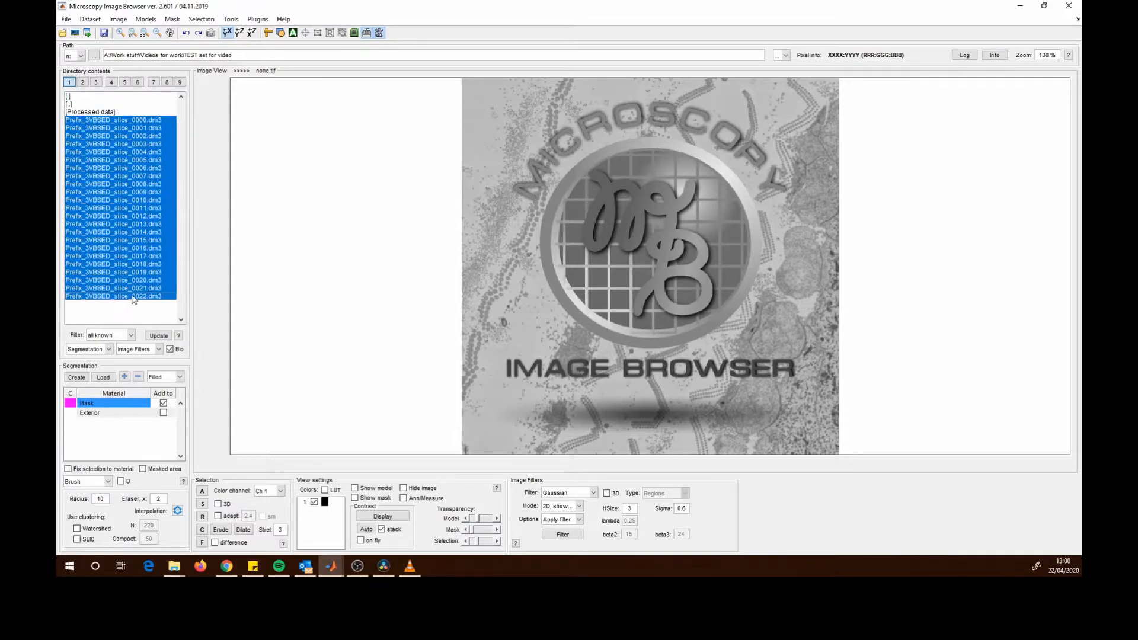
right_click(144, 224)
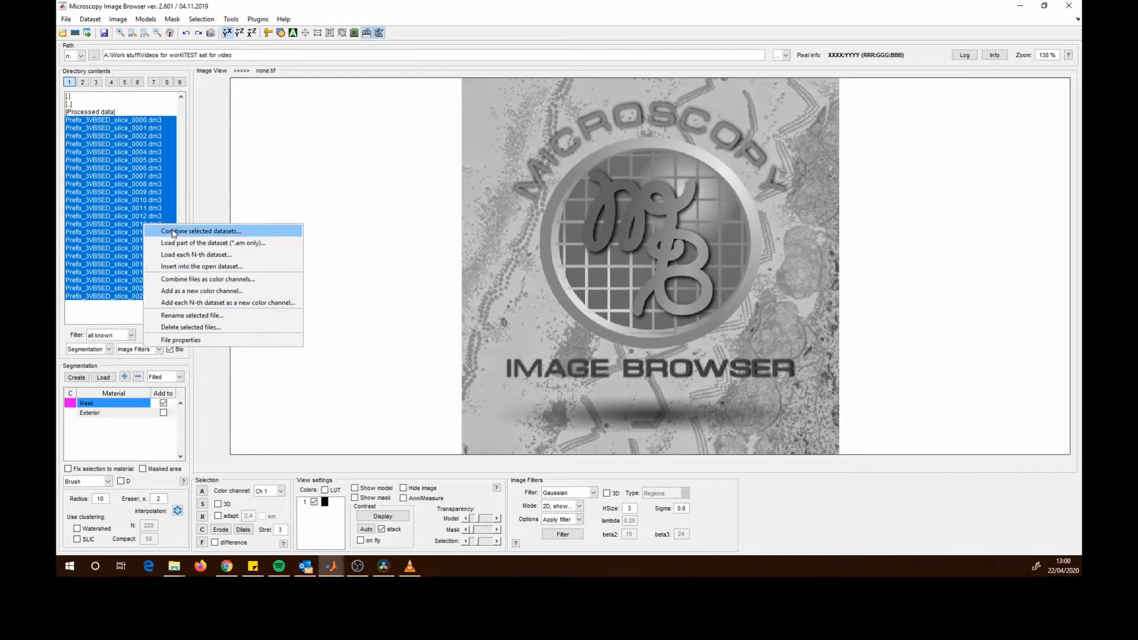
click(218, 236)
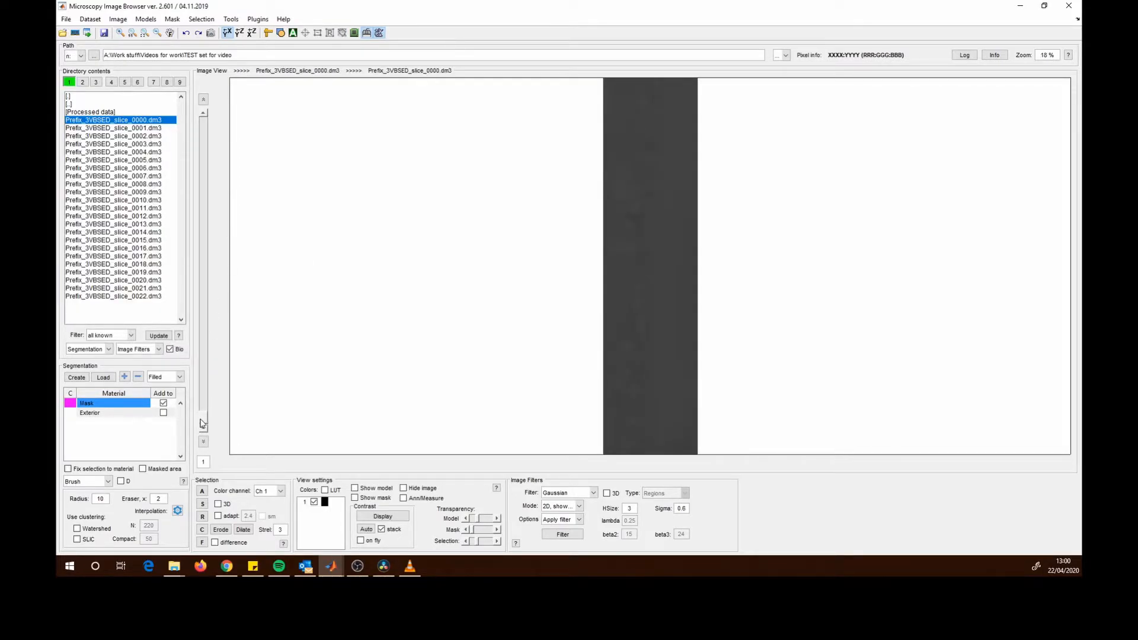
- Scroll through the slices of the loaded stack
drag(204, 422, 210, 278)
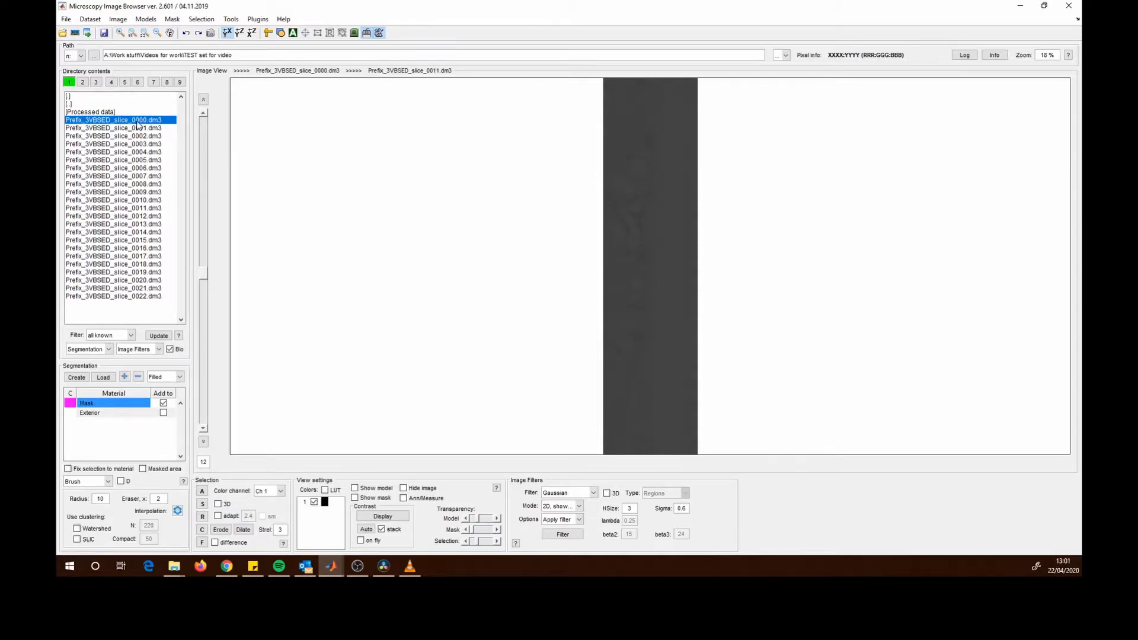
click(137, 200)
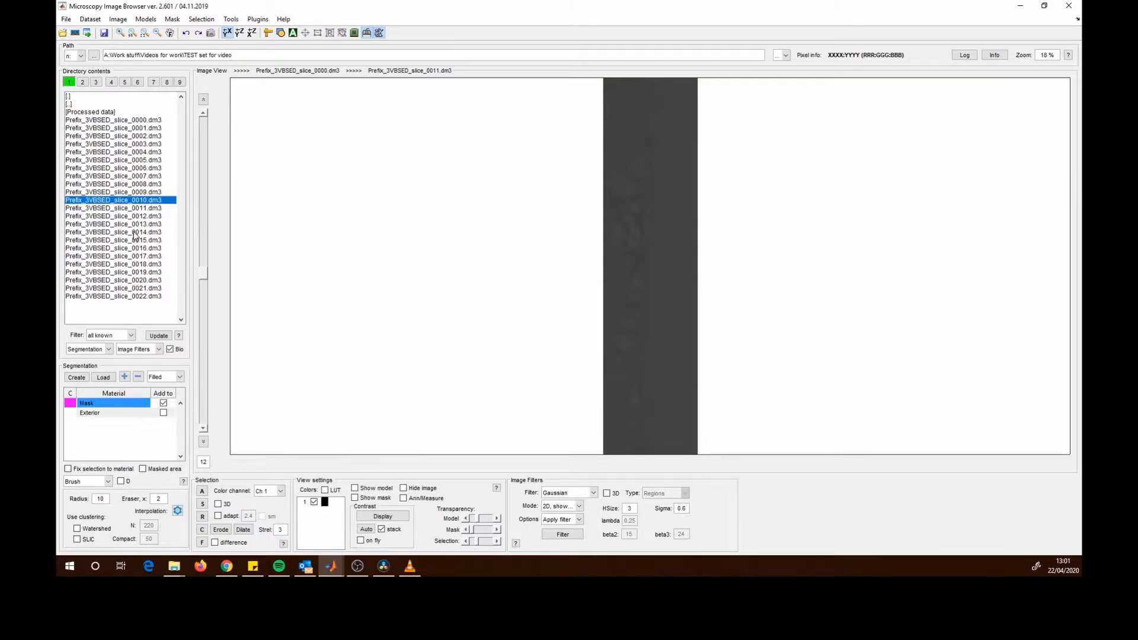
click(205, 278)
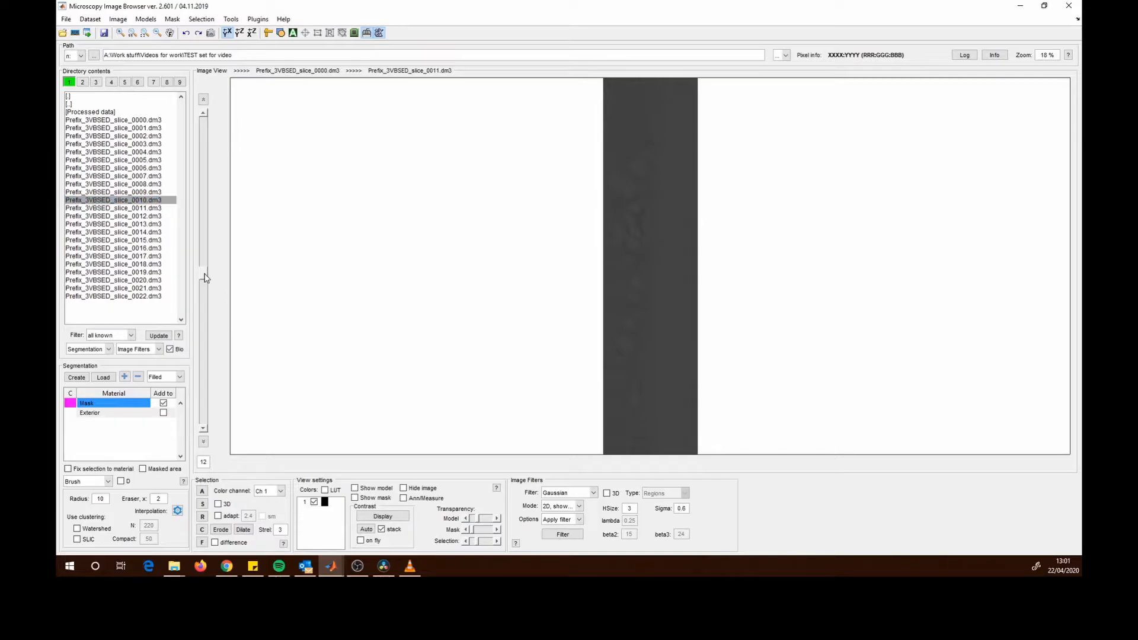
- Open the display contrast adjustment and stretch the intensity range to about 14539 minimum and 18489 maximum
mouse_move(205, 278)
mouse_down()
mouse_move(202, 122)
mouse_move(202, 284)
mouse_up()
click(383, 517)
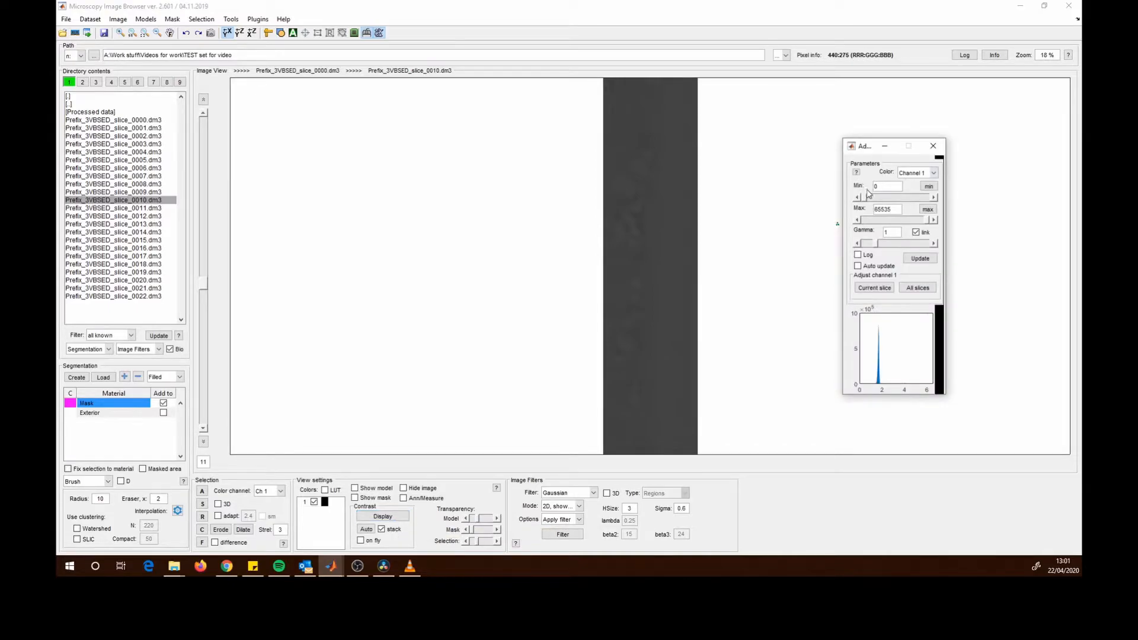
click(929, 188)
click(929, 211)
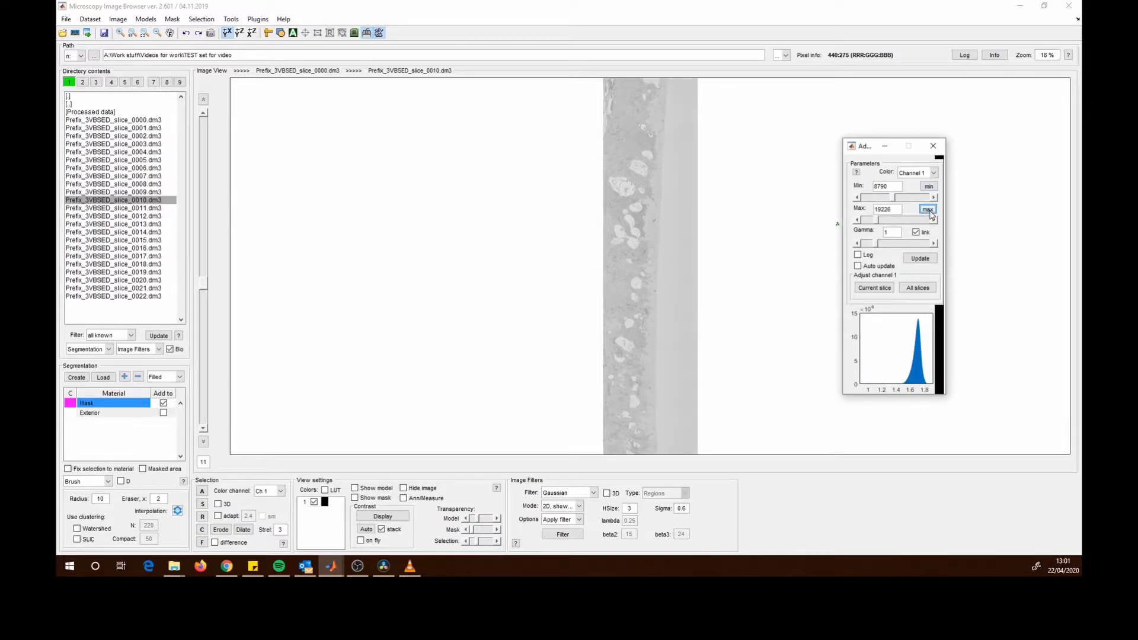
drag(866, 149, 883, 154)
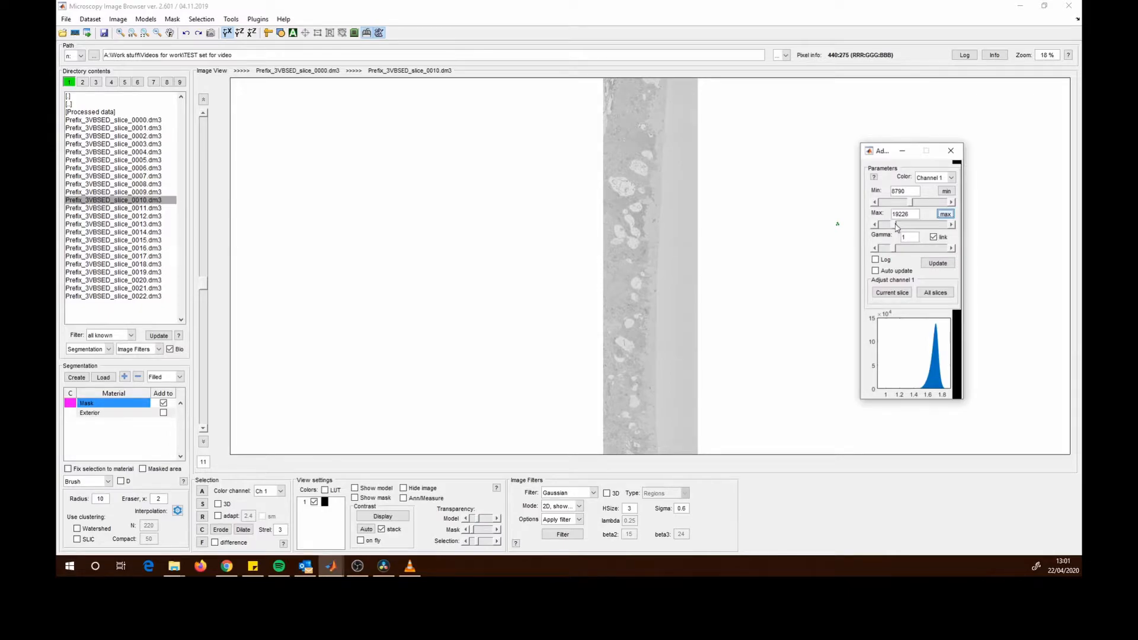
drag(895, 227, 935, 214)
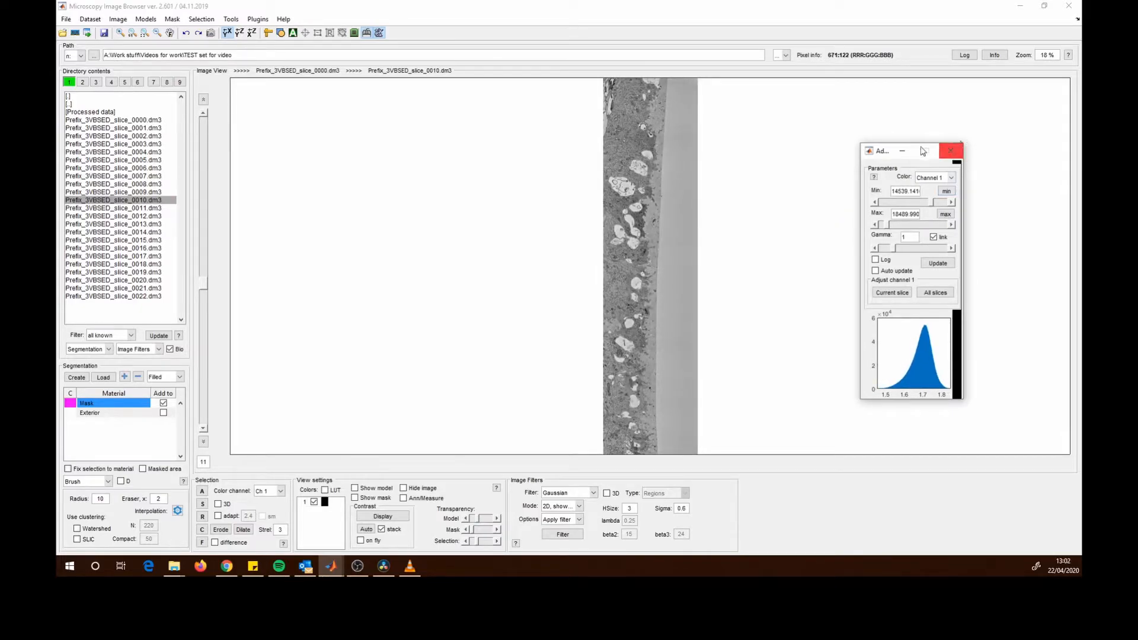
drag(889, 150, 839, 158)
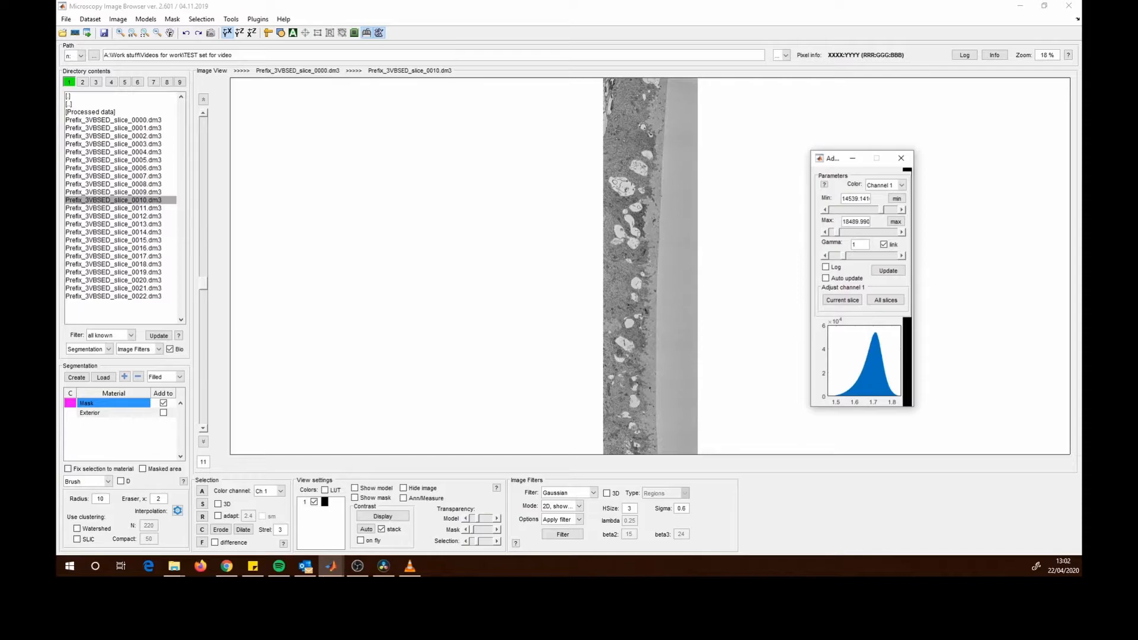
- Open the Processed data folder in the directory contents
click(203, 289)
drag(203, 288, 212, 437)
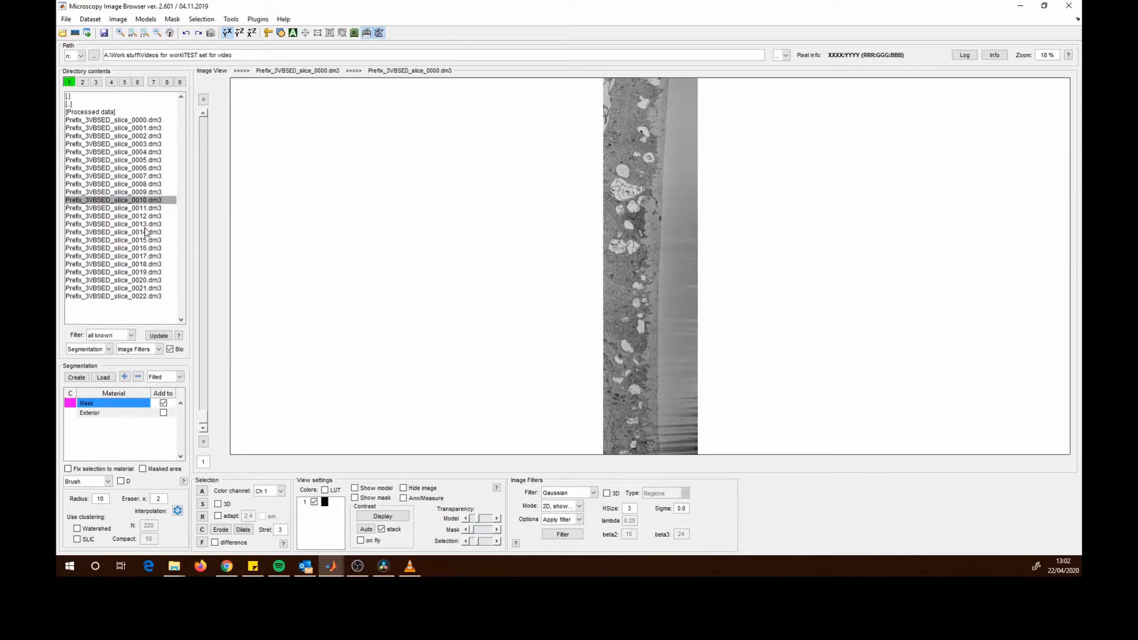
click(105, 113)
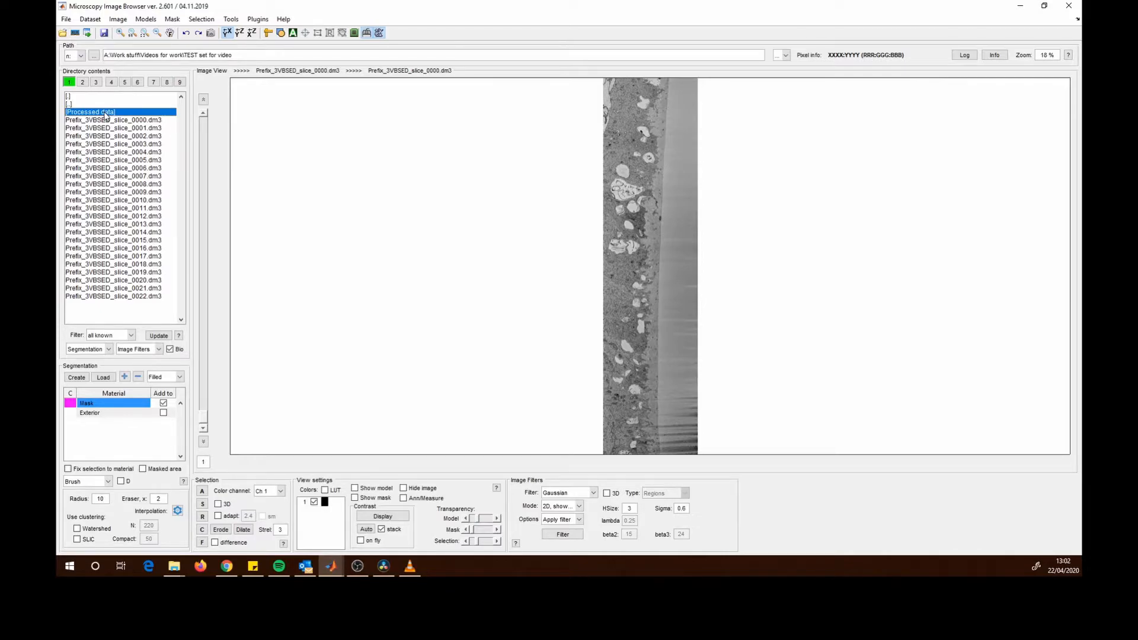
double_click(106, 114)
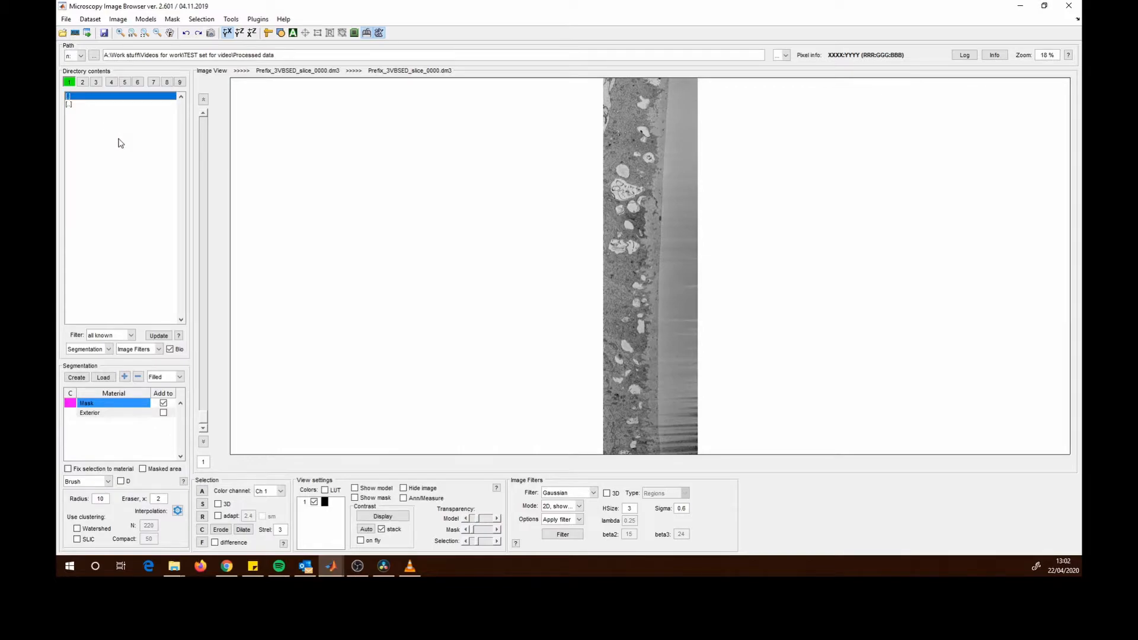
- Turn off the BioFormats reader for the folder's file list
click(171, 350)
click(171, 349)
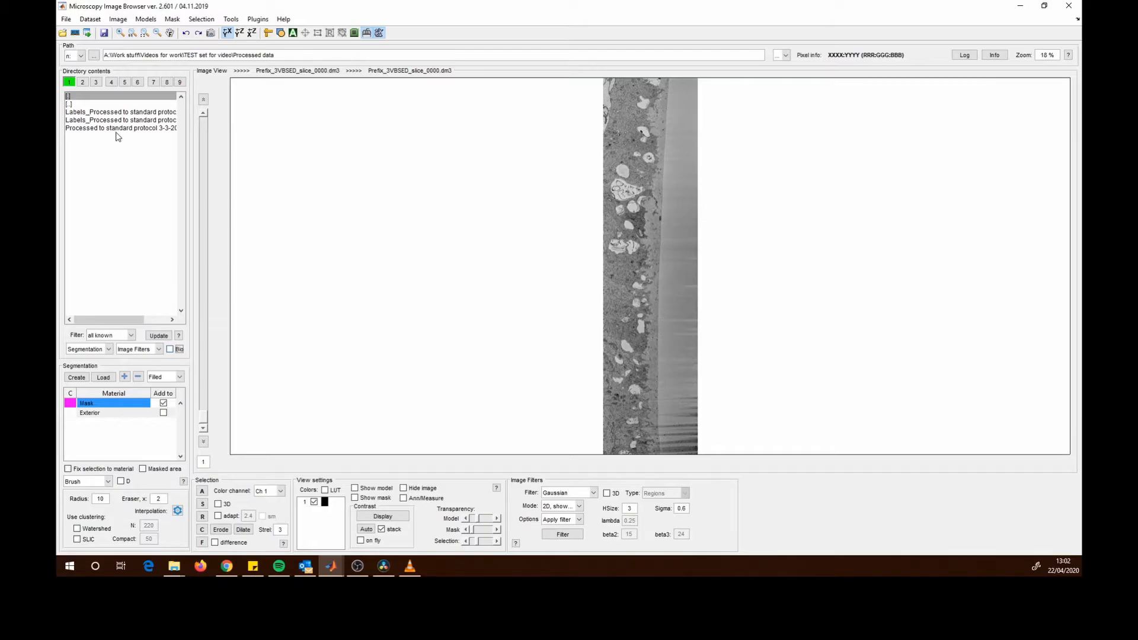
drag(122, 321, 96, 325)
- Load the Processed to standard protocol 3-3-20 file as the current dataset
click(101, 112)
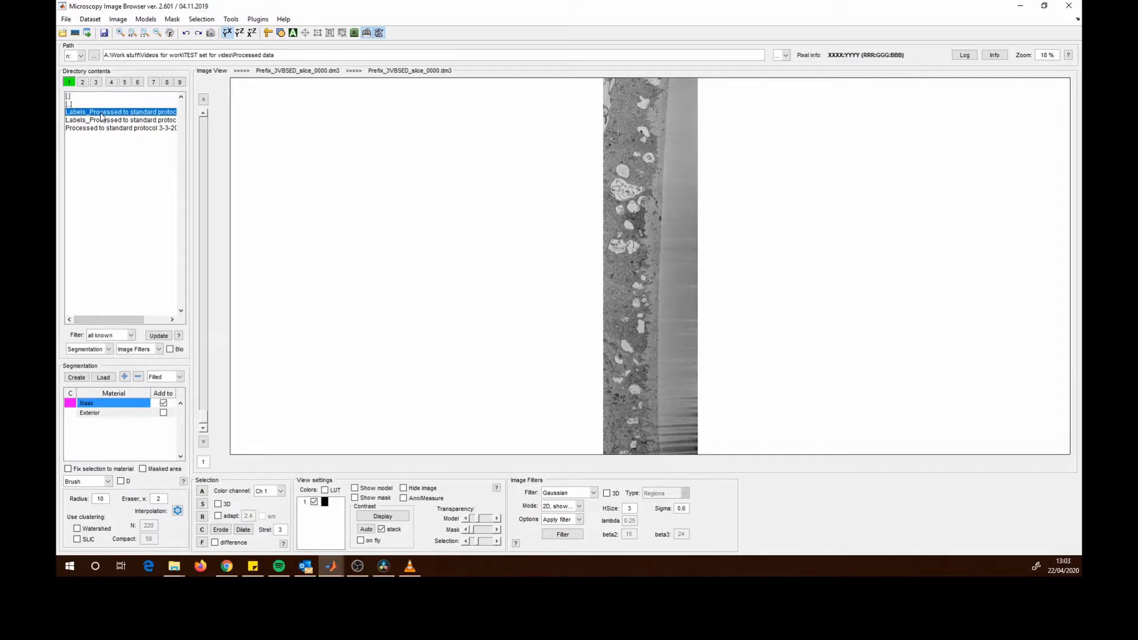
click(100, 129)
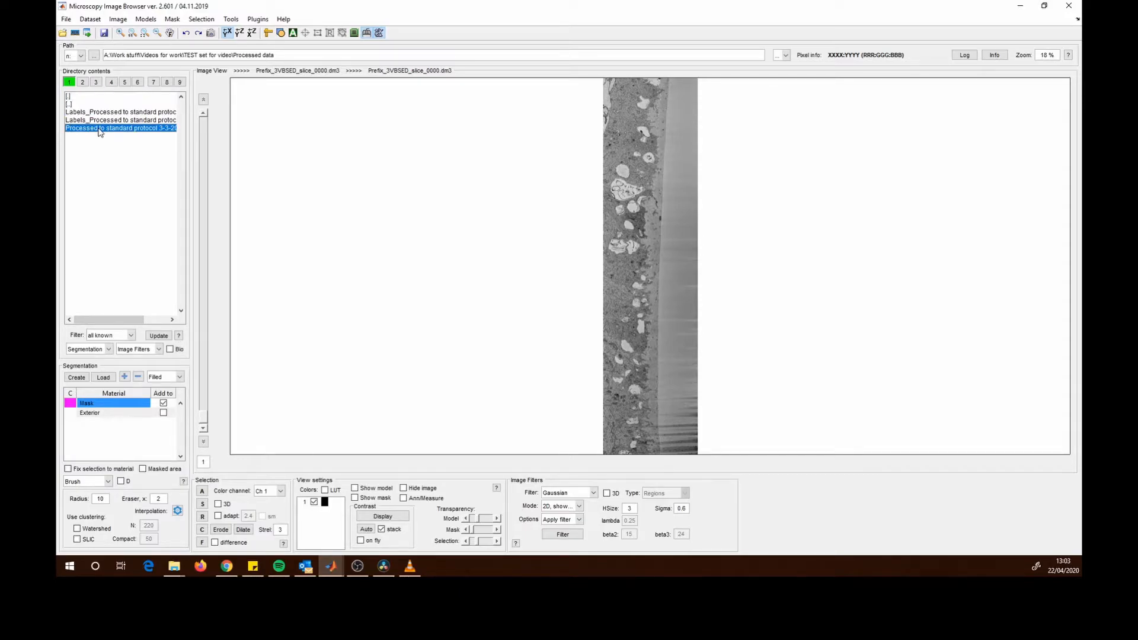
right_click(99, 132)
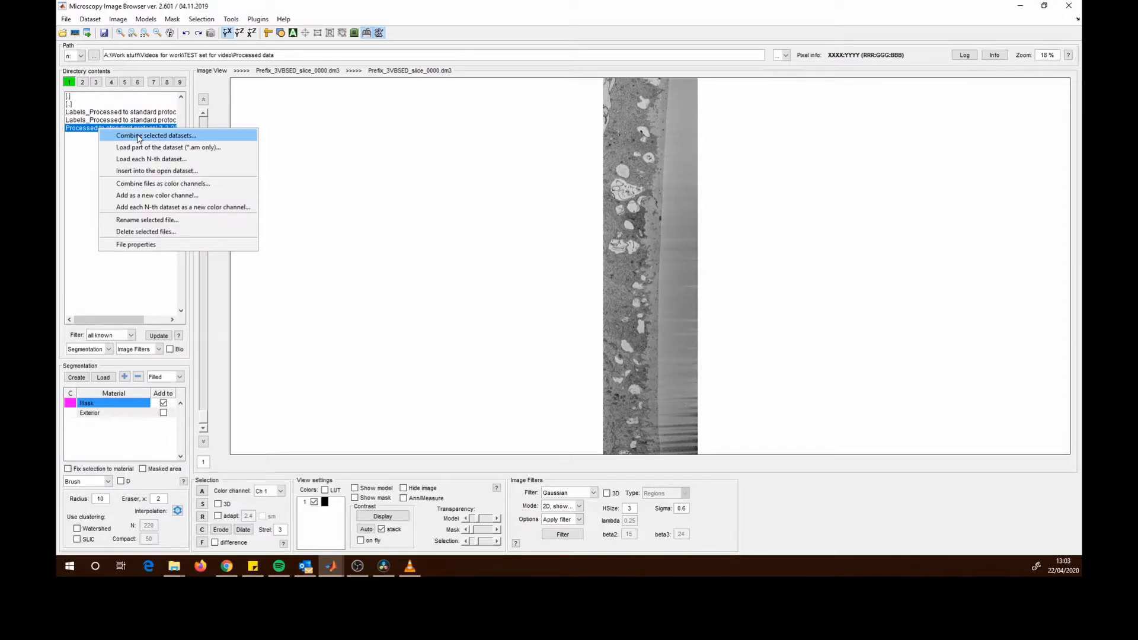
click(83, 131)
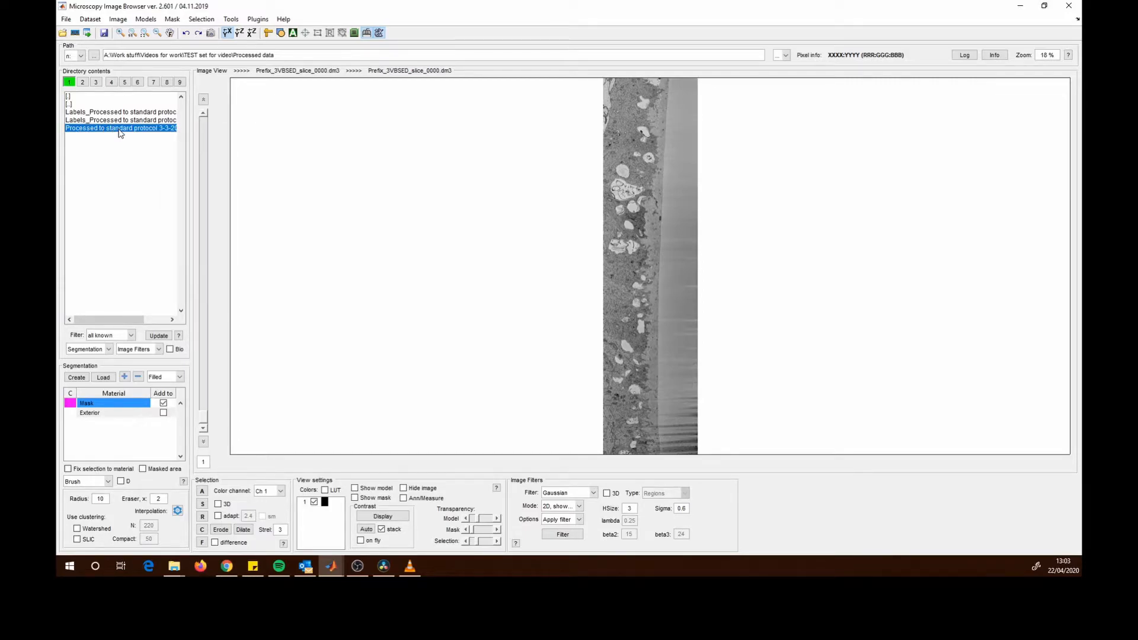
double_click(121, 131)
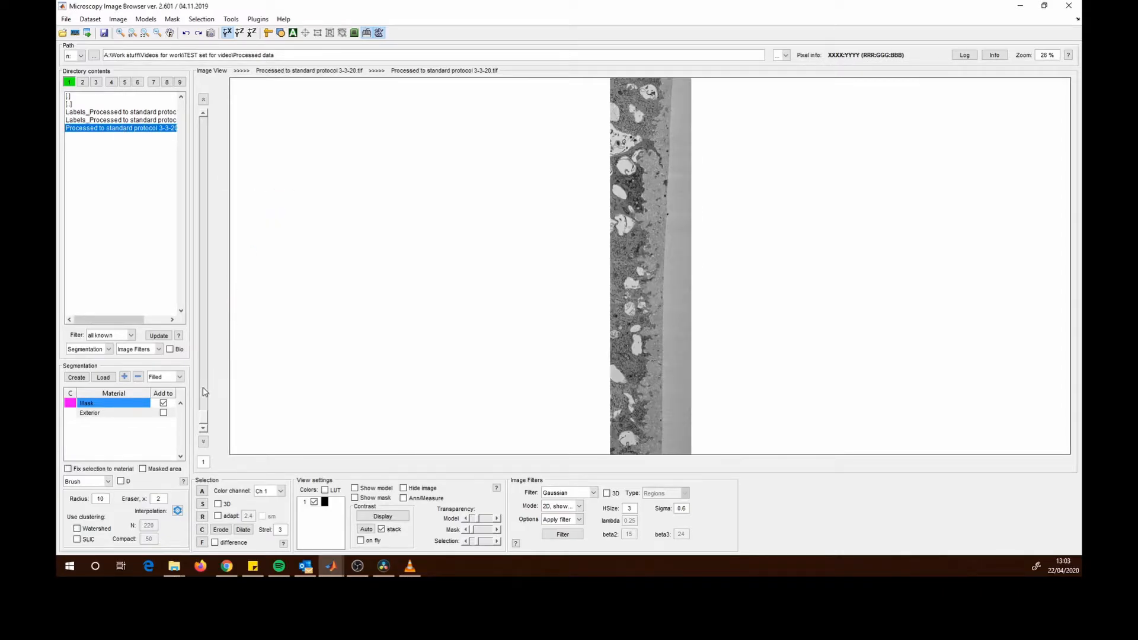
drag(205, 424, 230, 402)
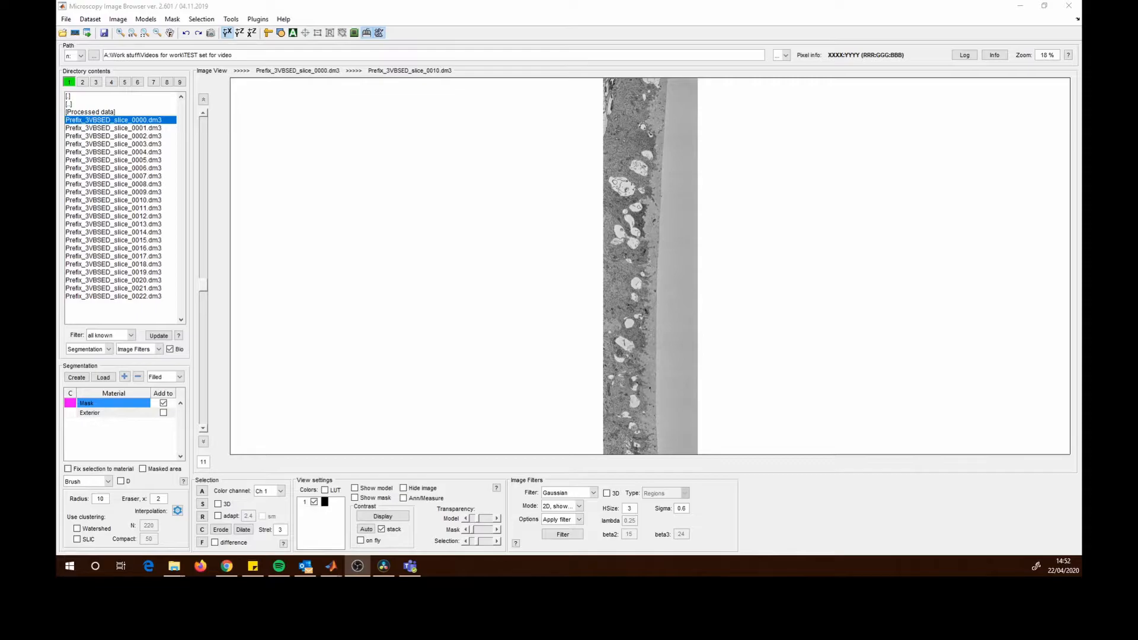
- Normalize the Z stack layers using automatic intensity detection for all channels
click(206, 288)
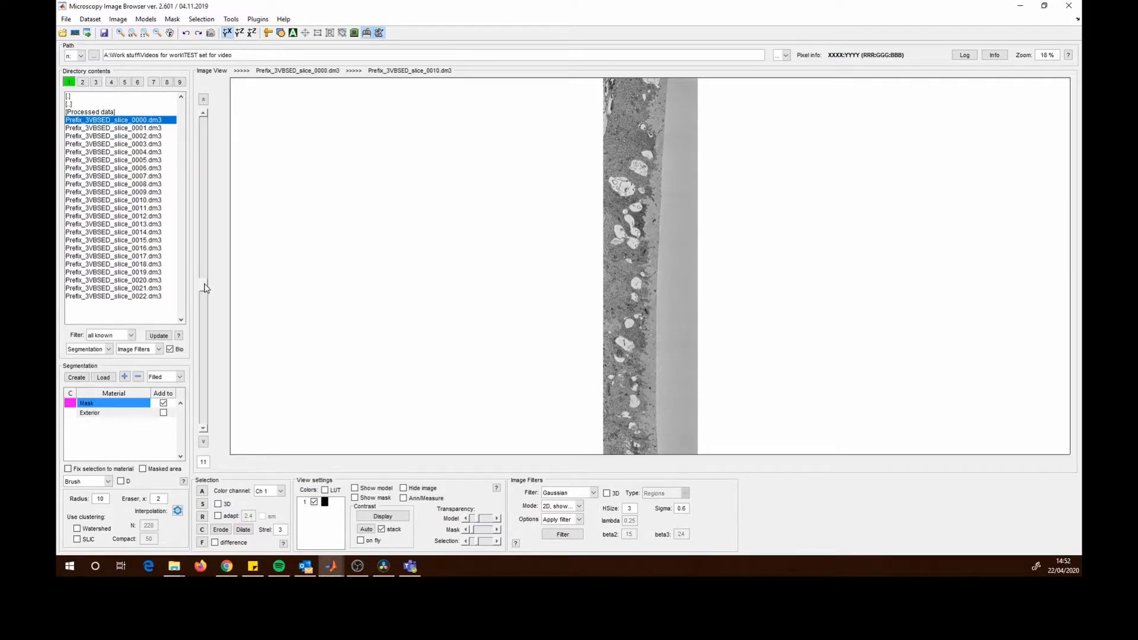
drag(206, 288, 231, 431)
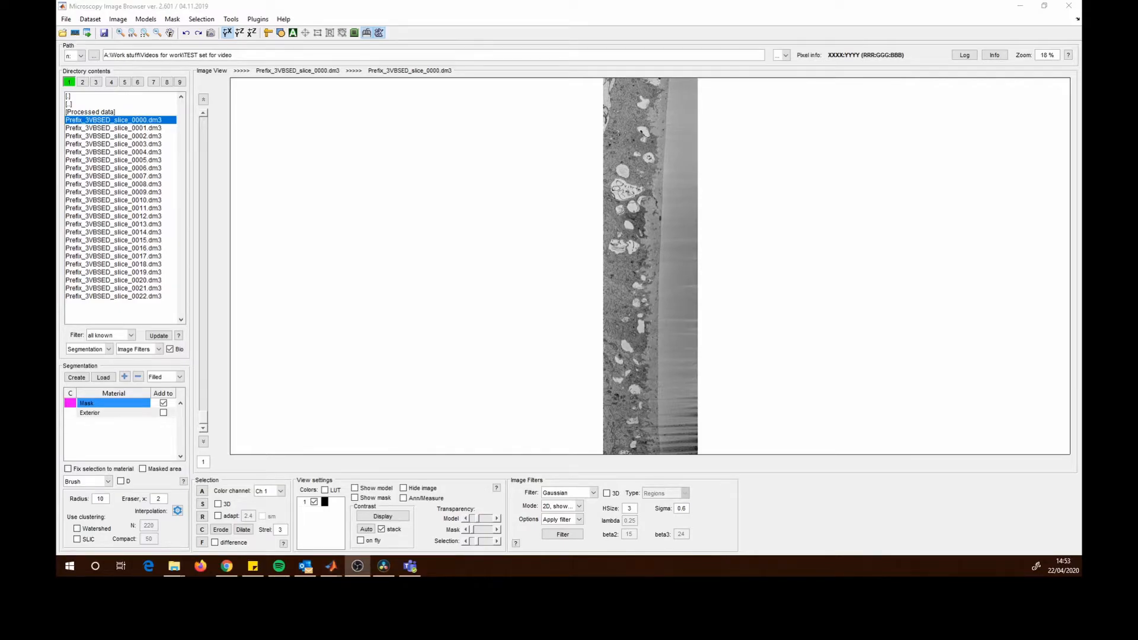
click(95, 19)
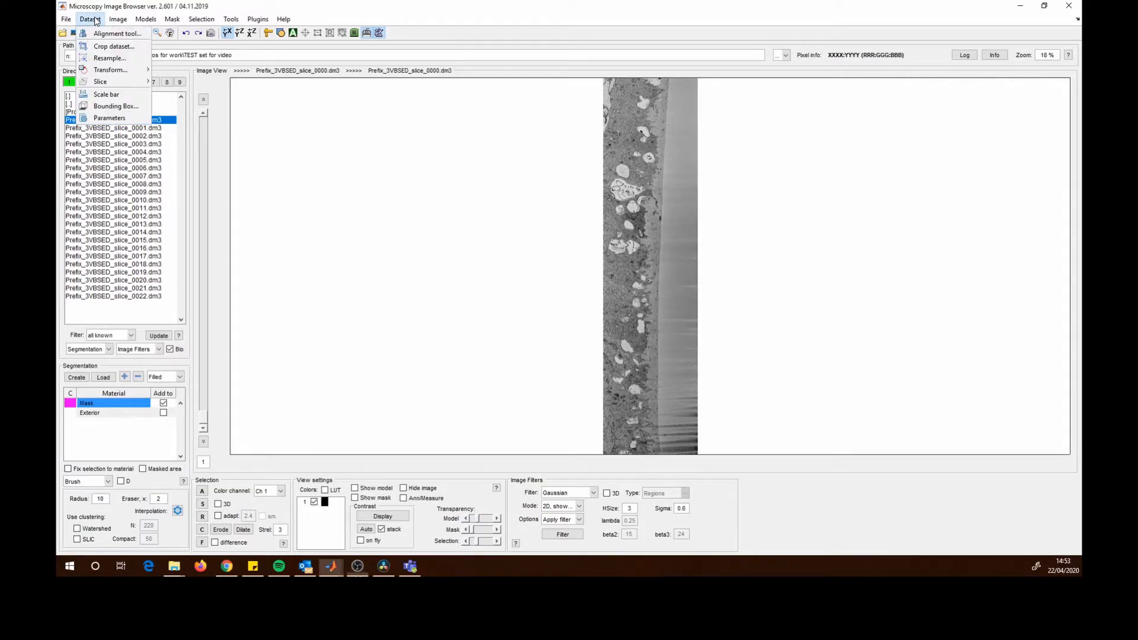
mouse_move(144, 21)
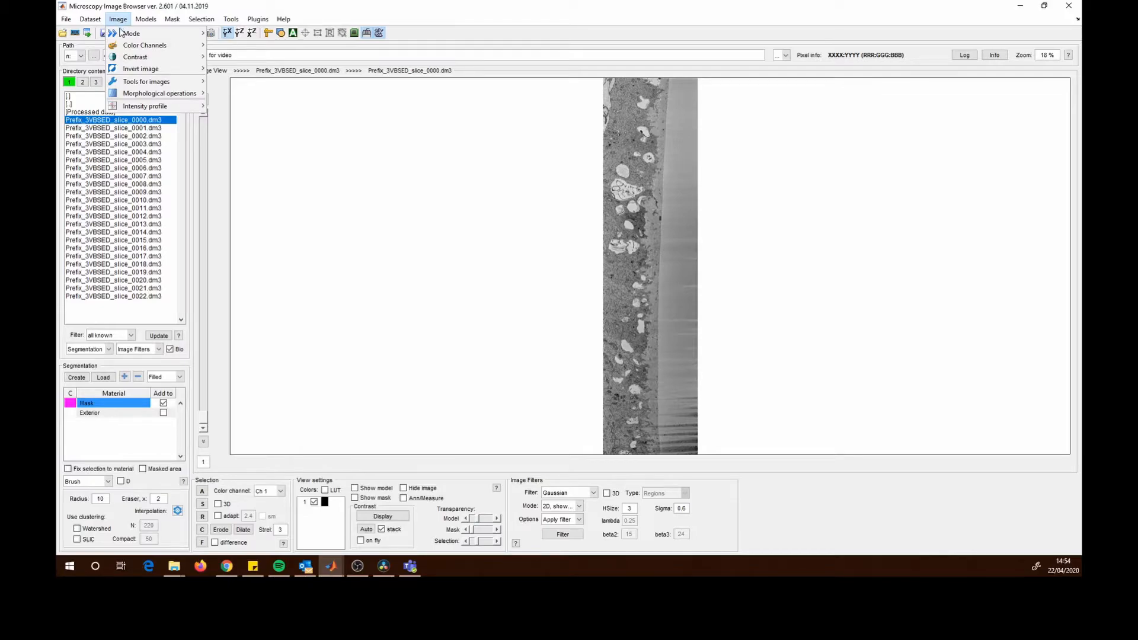
mouse_move(125, 47)
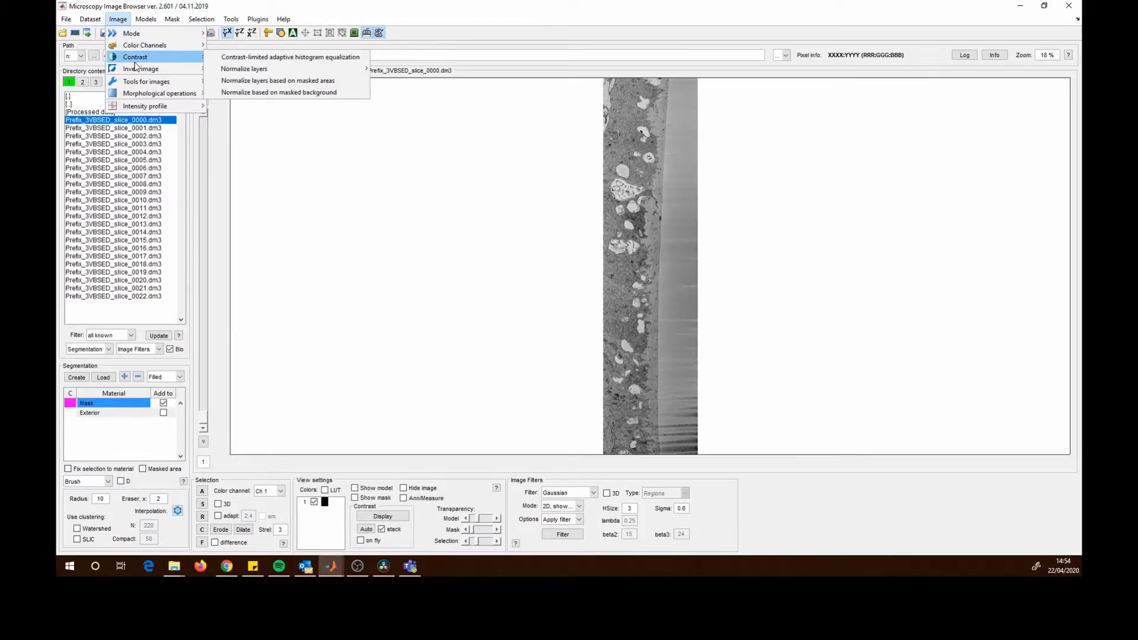
mouse_move(178, 57)
mouse_move(249, 70)
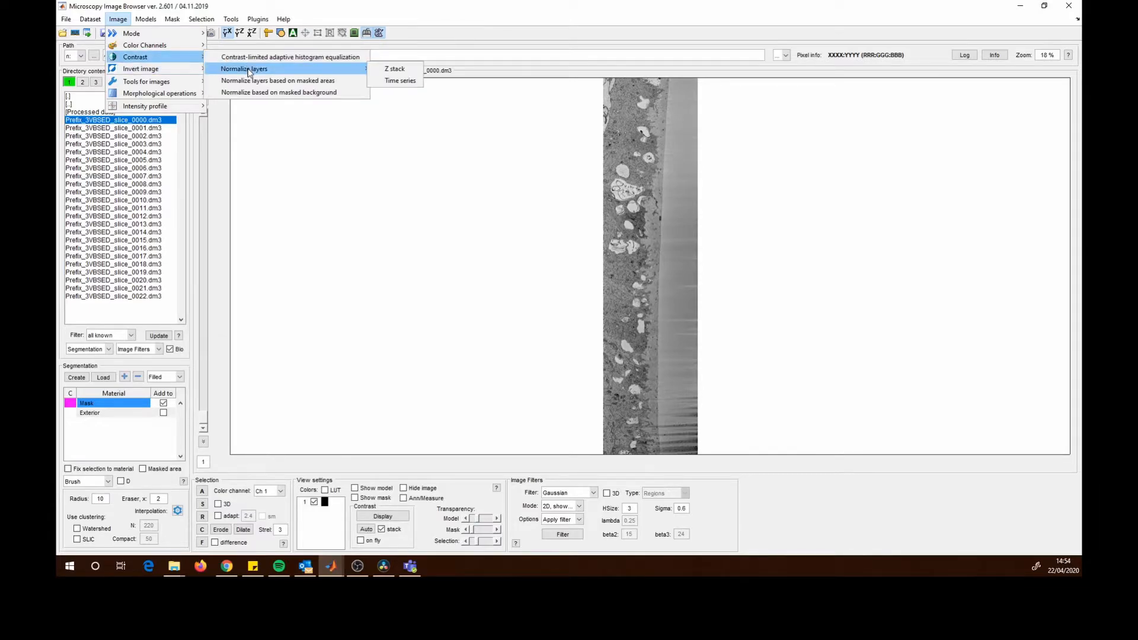
click(394, 69)
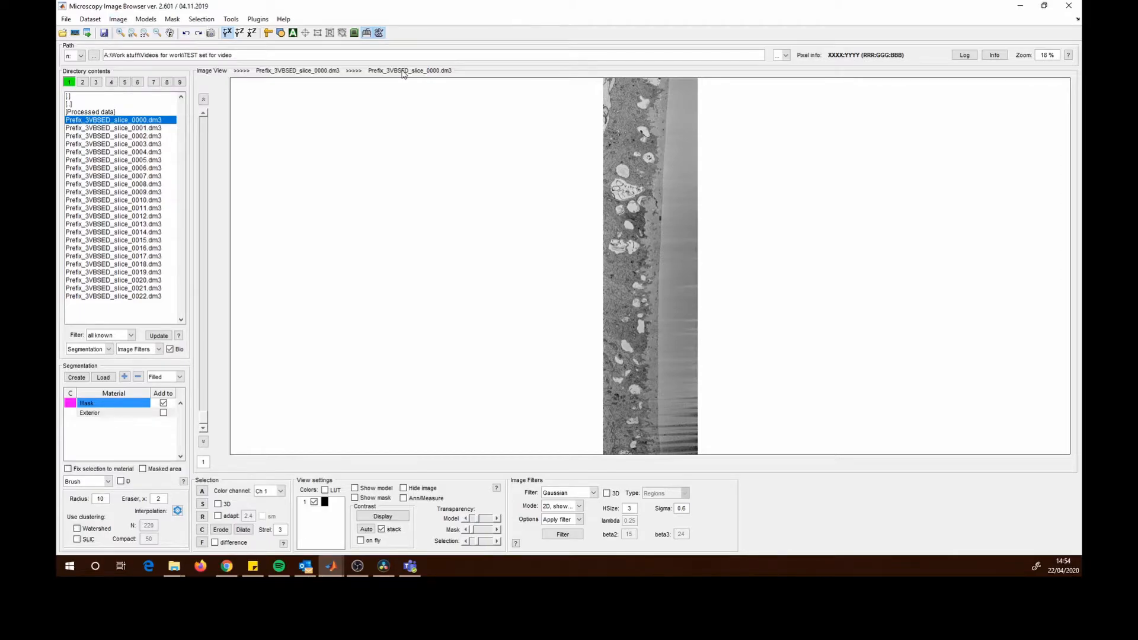
drag(594, 188, 466, 205)
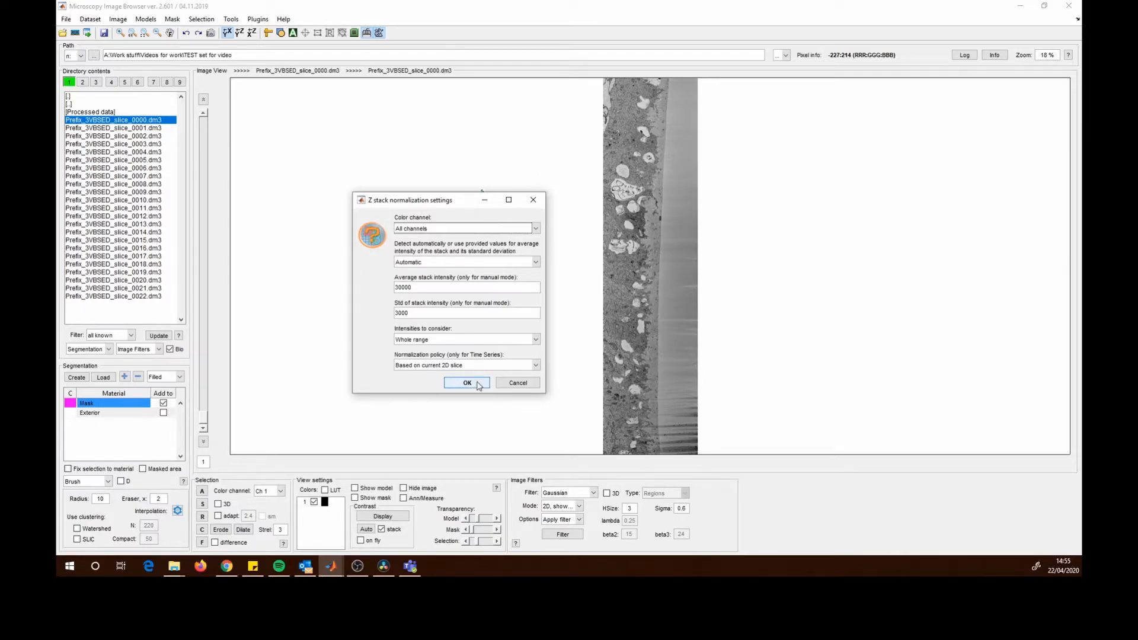
click(467, 384)
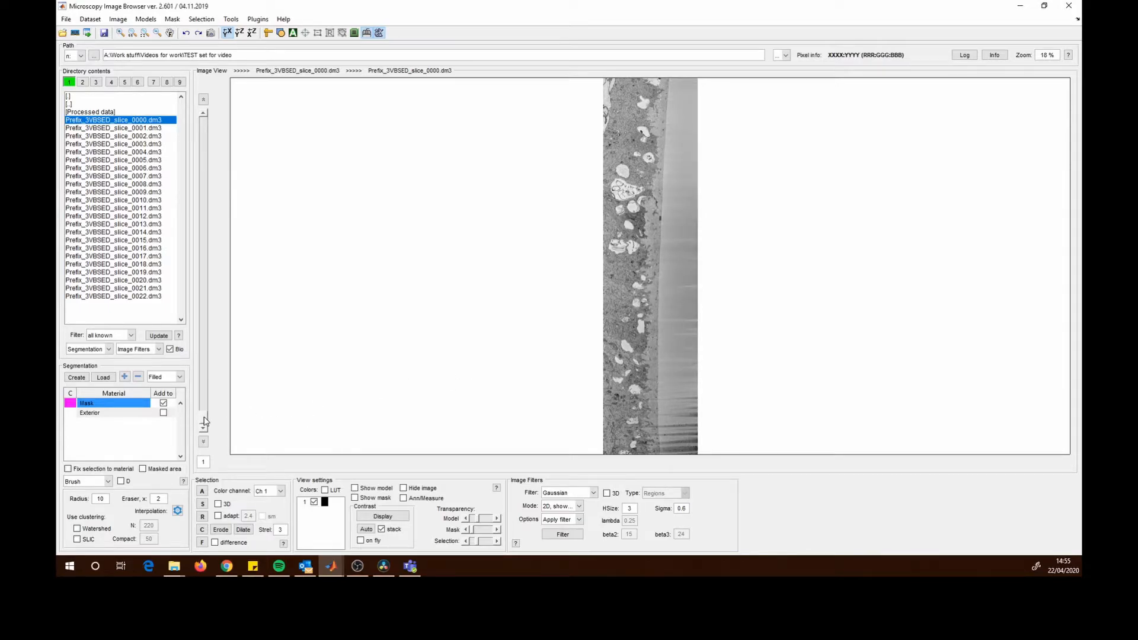
- Apply the display contrast stretch to all slices, recalculating the original image intensities
drag(208, 409, 246, 265)
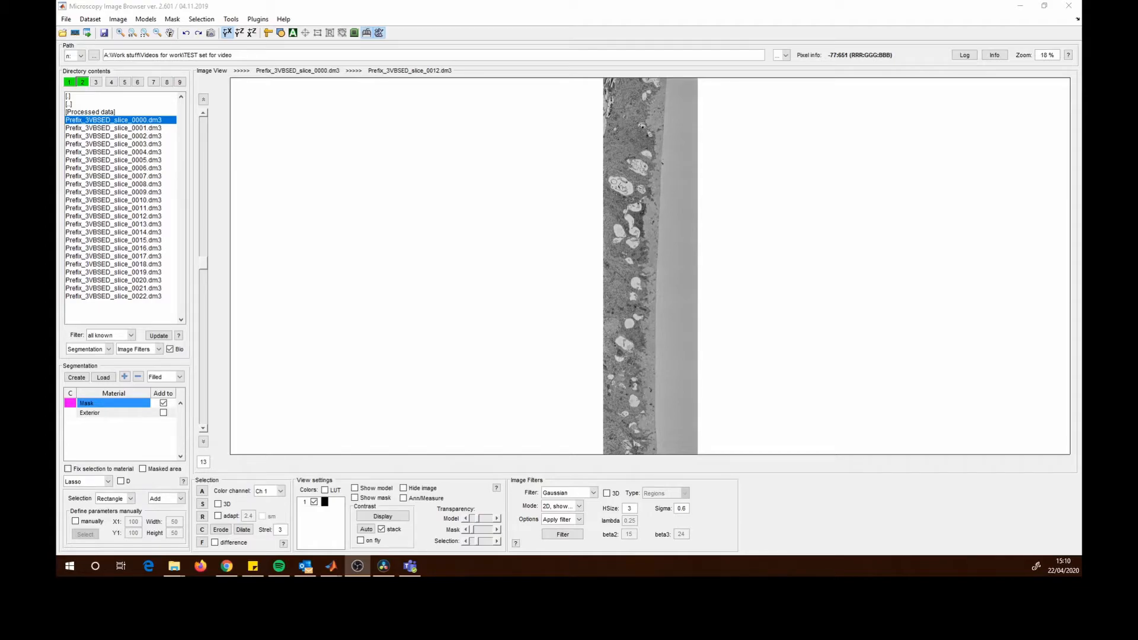
click(381, 517)
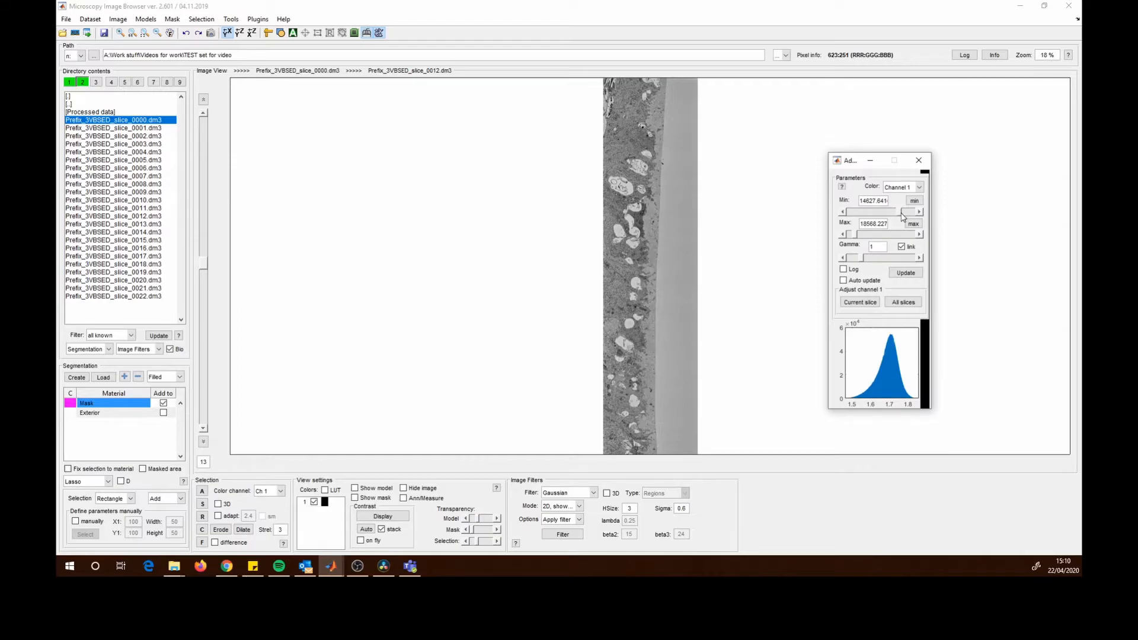
drag(856, 166, 869, 171)
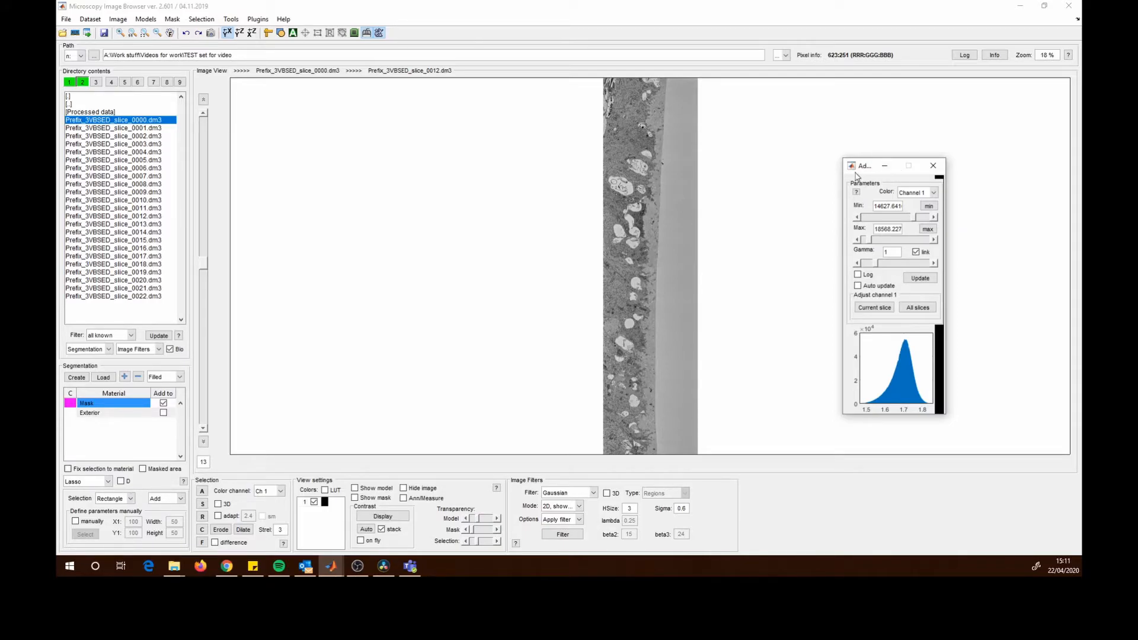
click(857, 240)
click(934, 240)
click(920, 309)
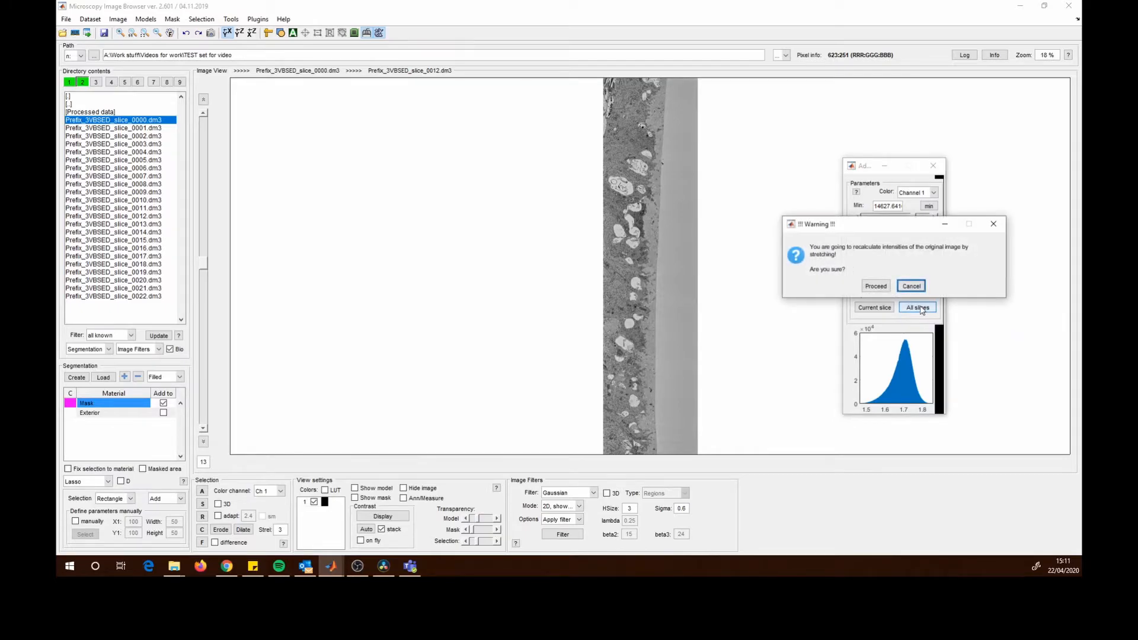
click(881, 288)
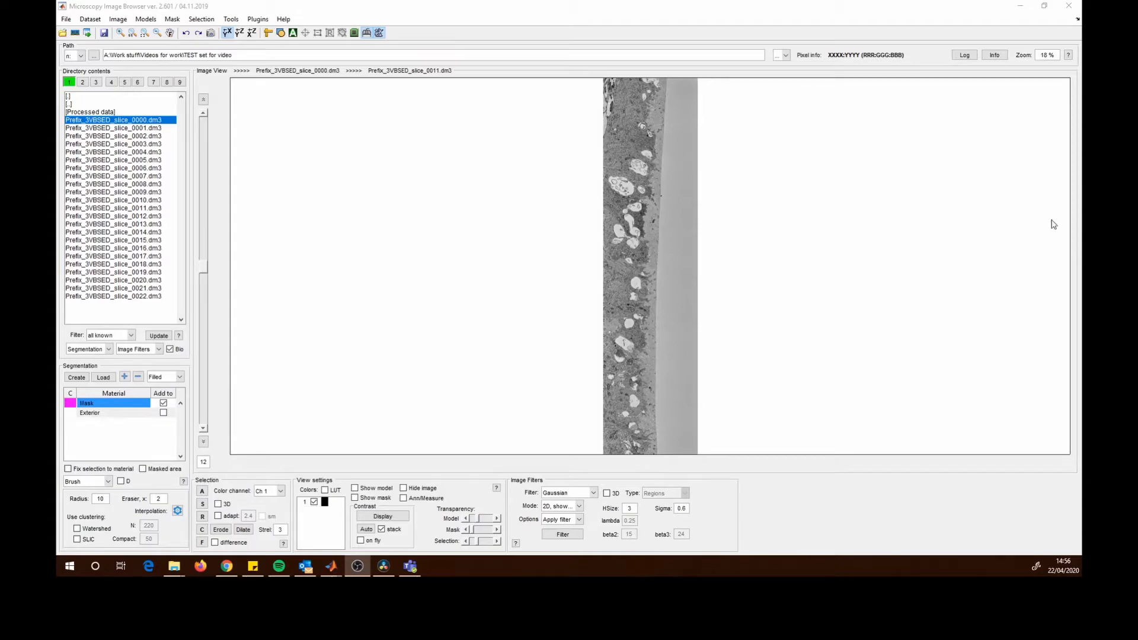
- Run drift correction on the current stack with a black background and align it using the detected displacements
click(124, 22)
mouse_move(91, 21)
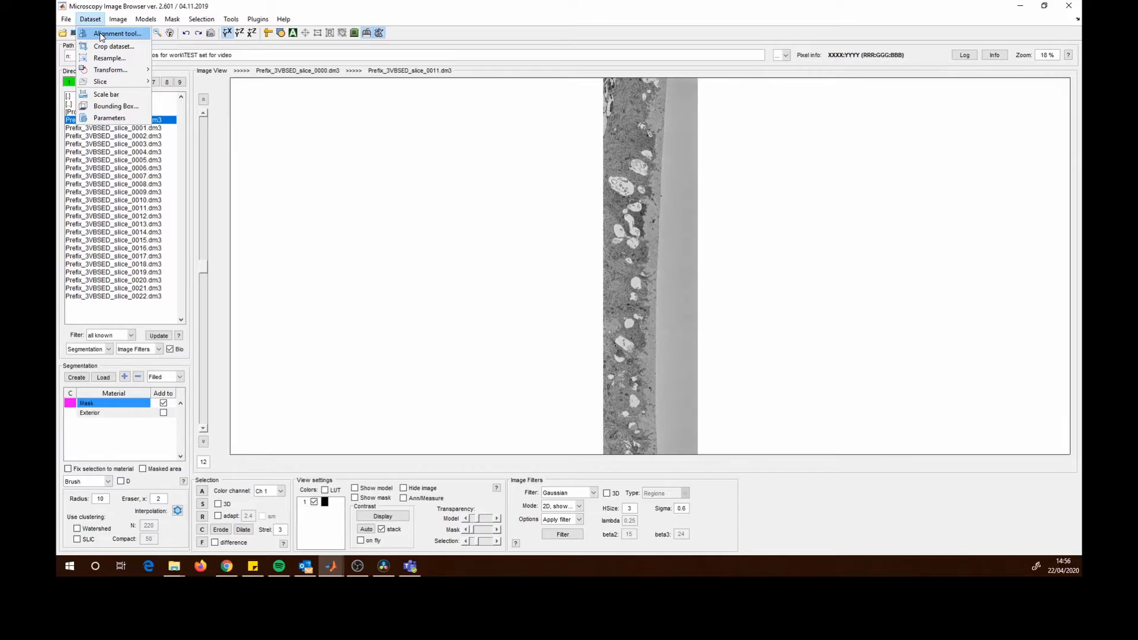
click(102, 35)
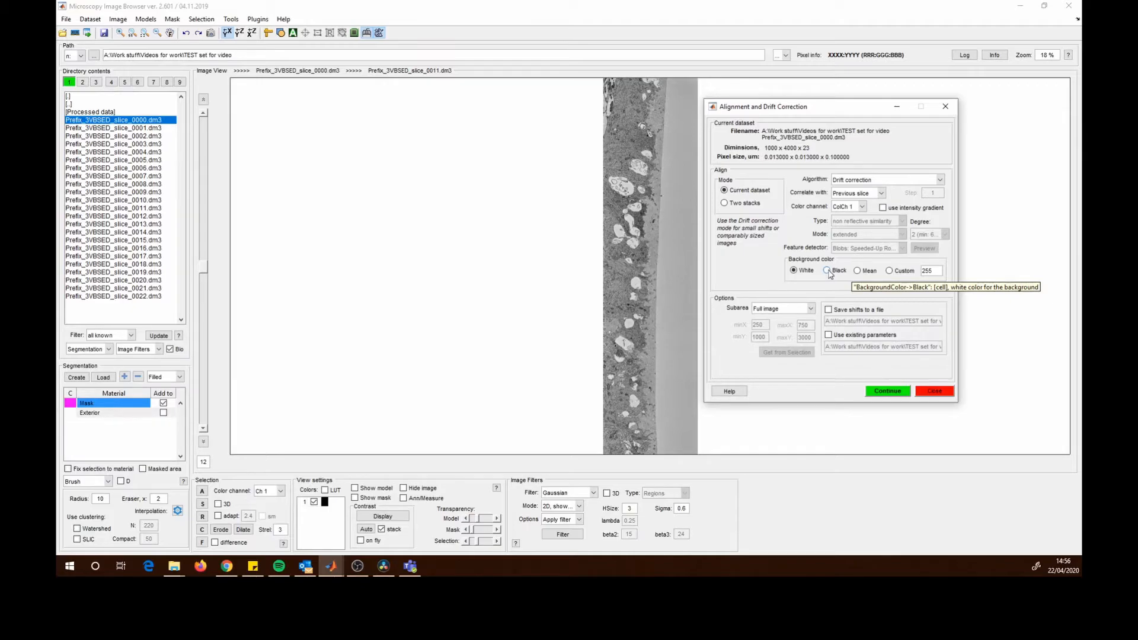
click(828, 271)
click(900, 393)
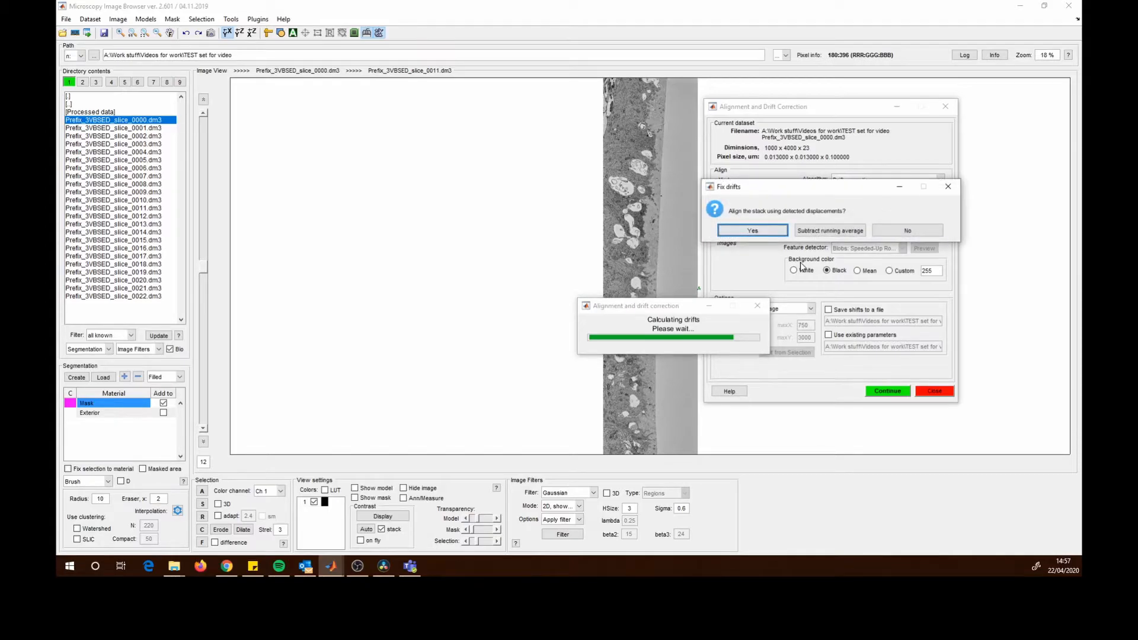
drag(807, 187, 652, 214)
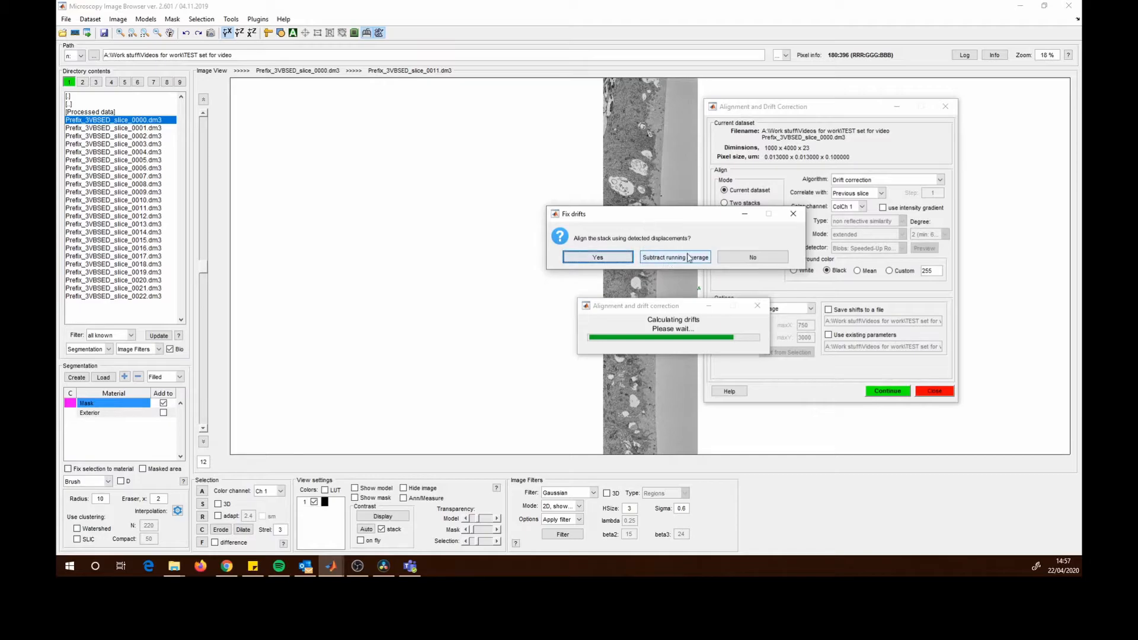
click(602, 257)
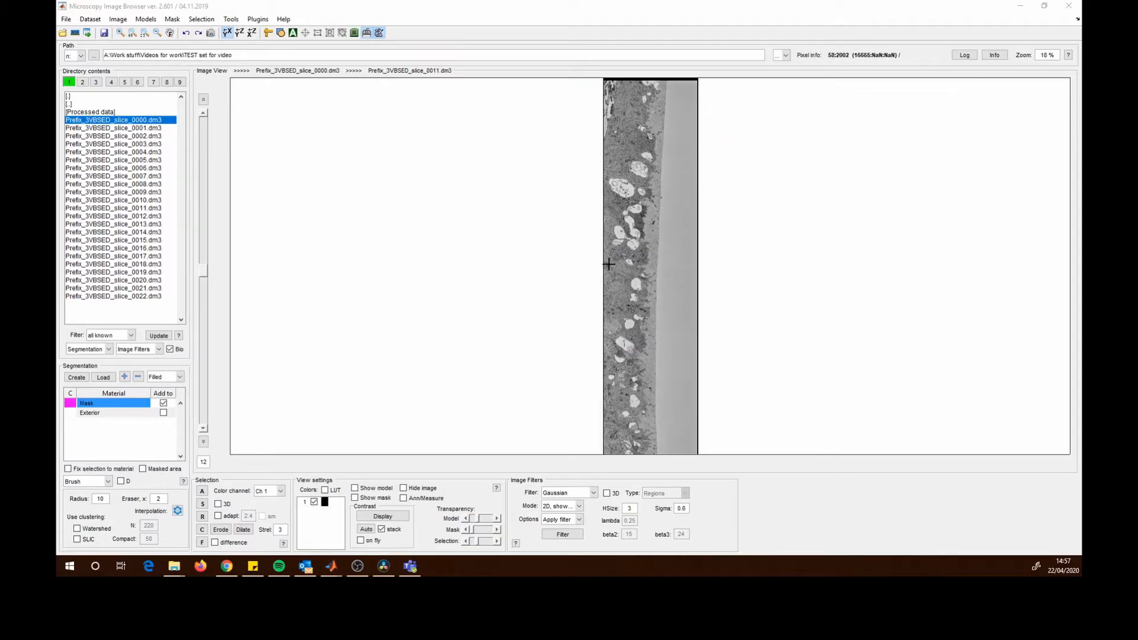
drag(593, 125, 561, 132)
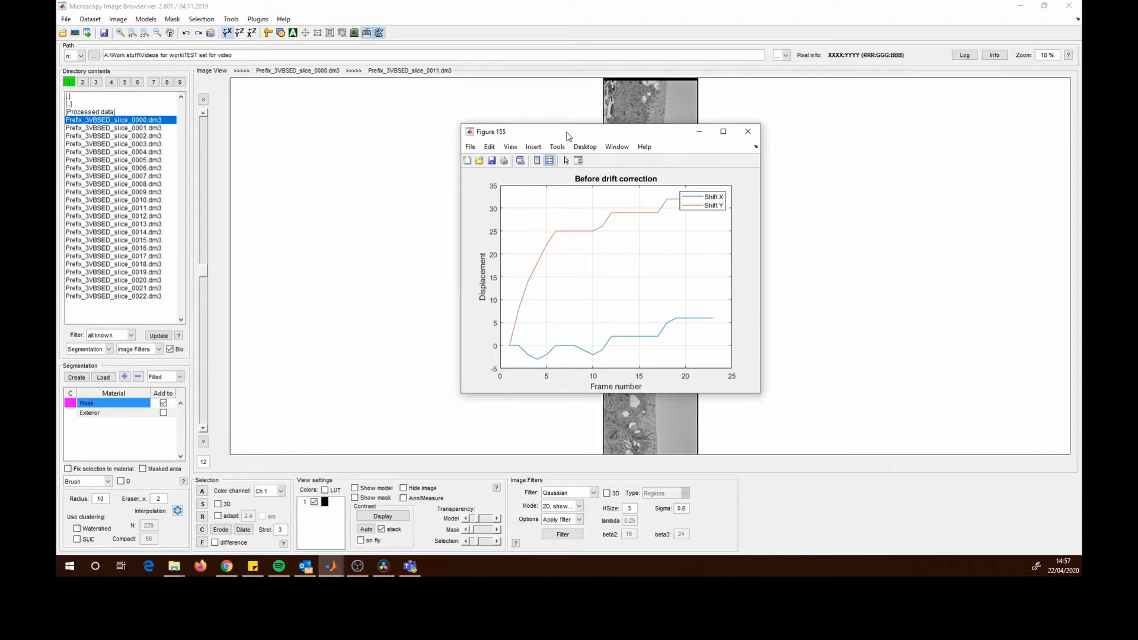
- Close the Before drift correction displacement plot
drag(566, 136, 842, 137)
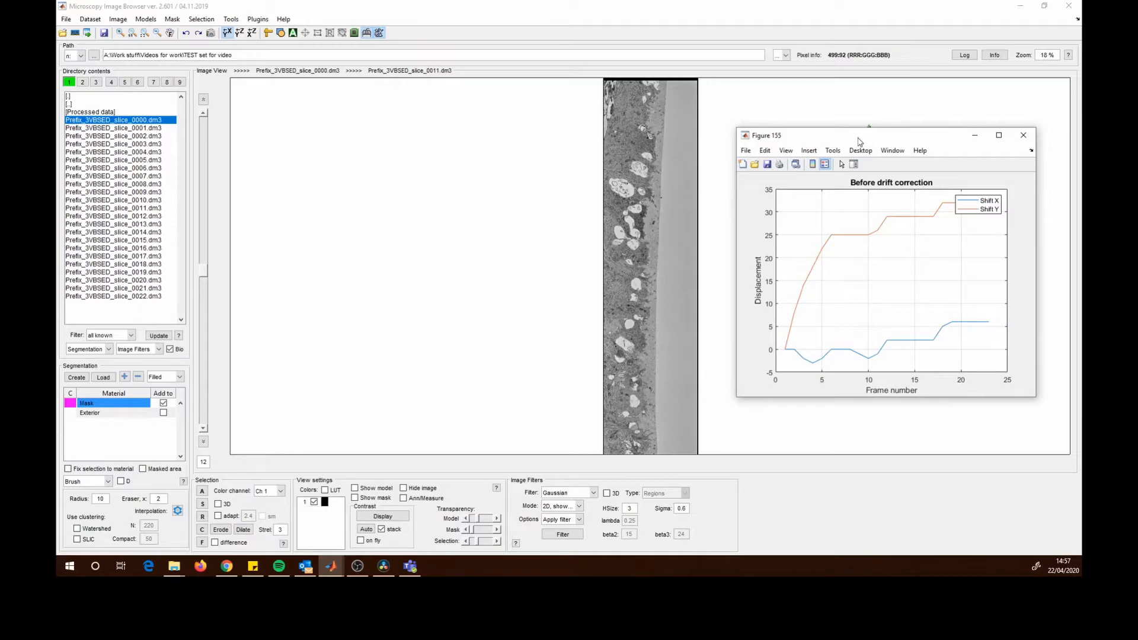
drag(855, 141, 866, 144)
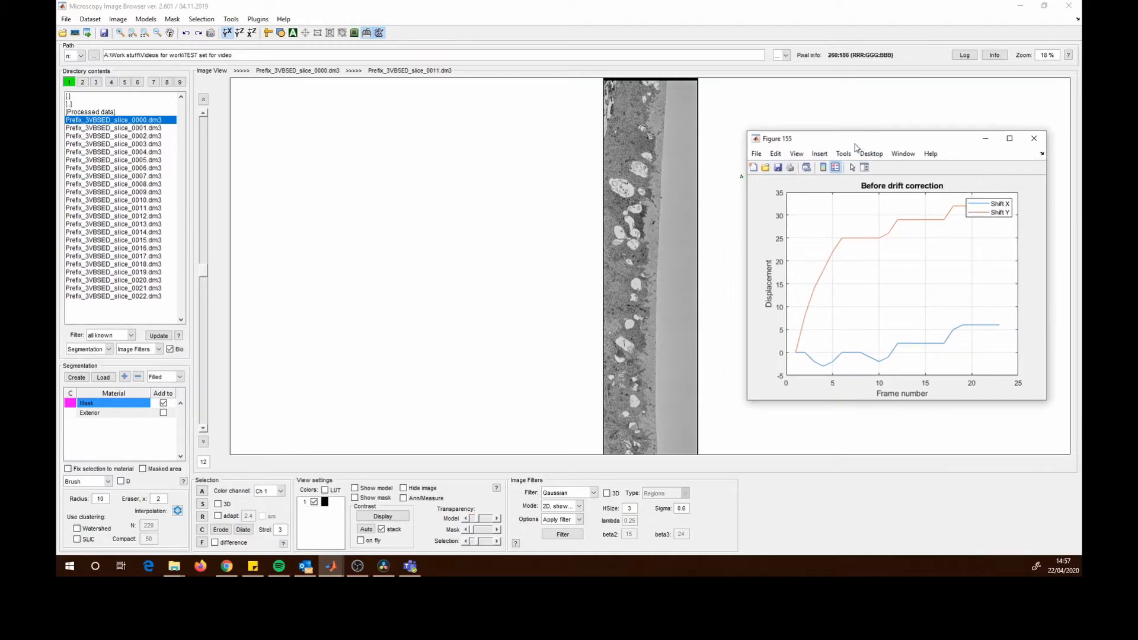
click(1043, 142)
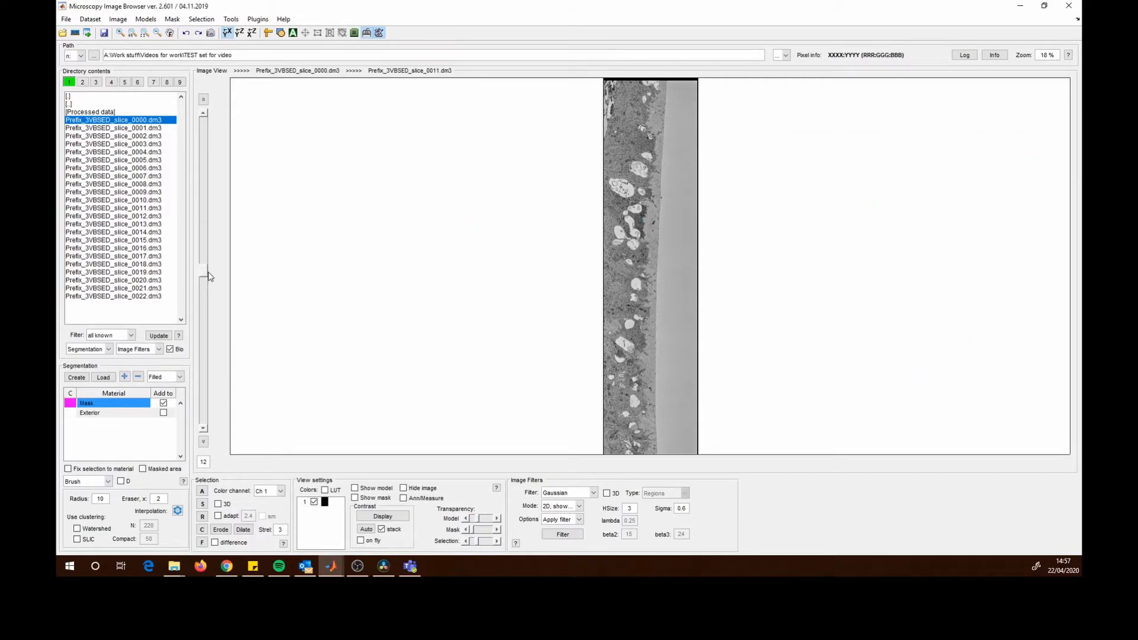
- Browse through the aligned slices at different zoom levels to inspect the drift correction
drag(204, 279, 210, 248)
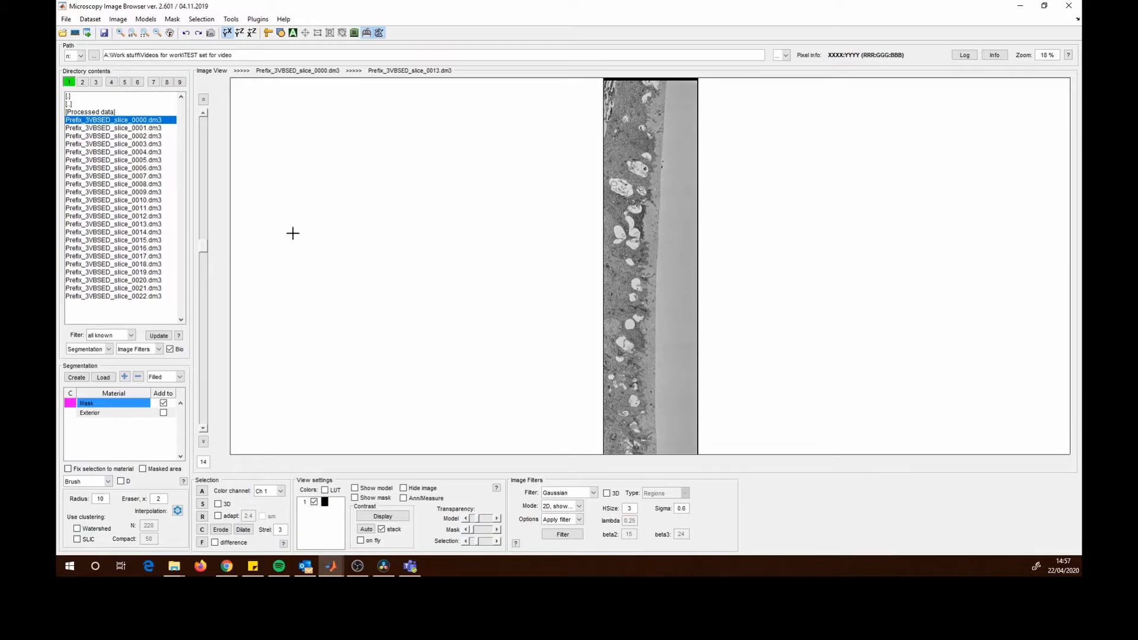
drag(688, 126, 673, 209)
drag(697, 152, 663, 240)
scroll(662, 241, up, 1)
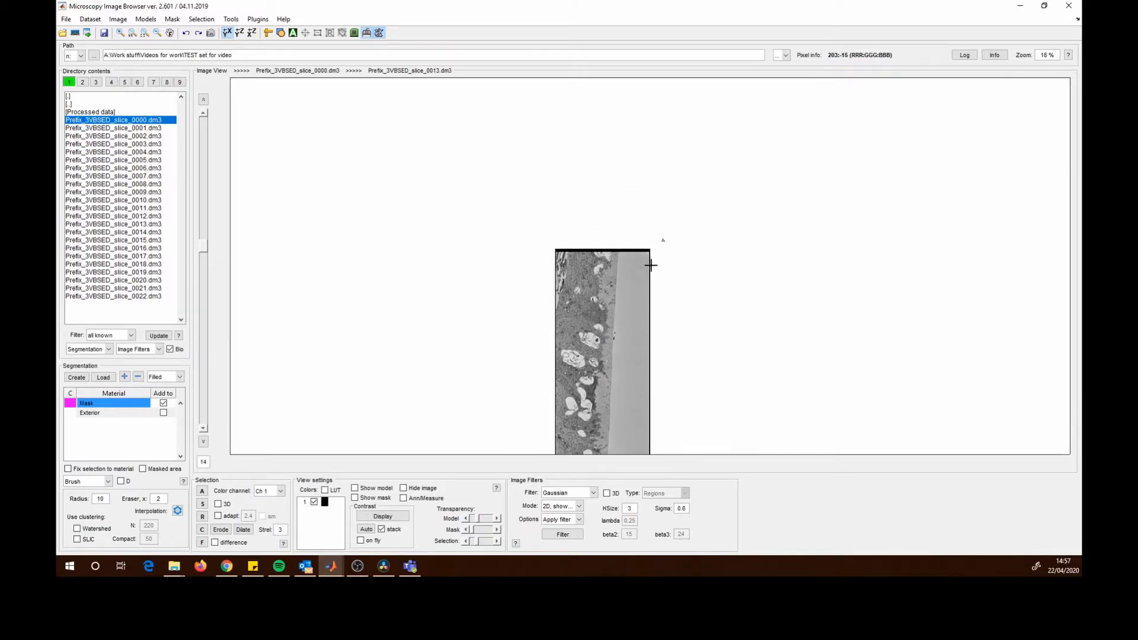
scroll(650, 264, up, 4)
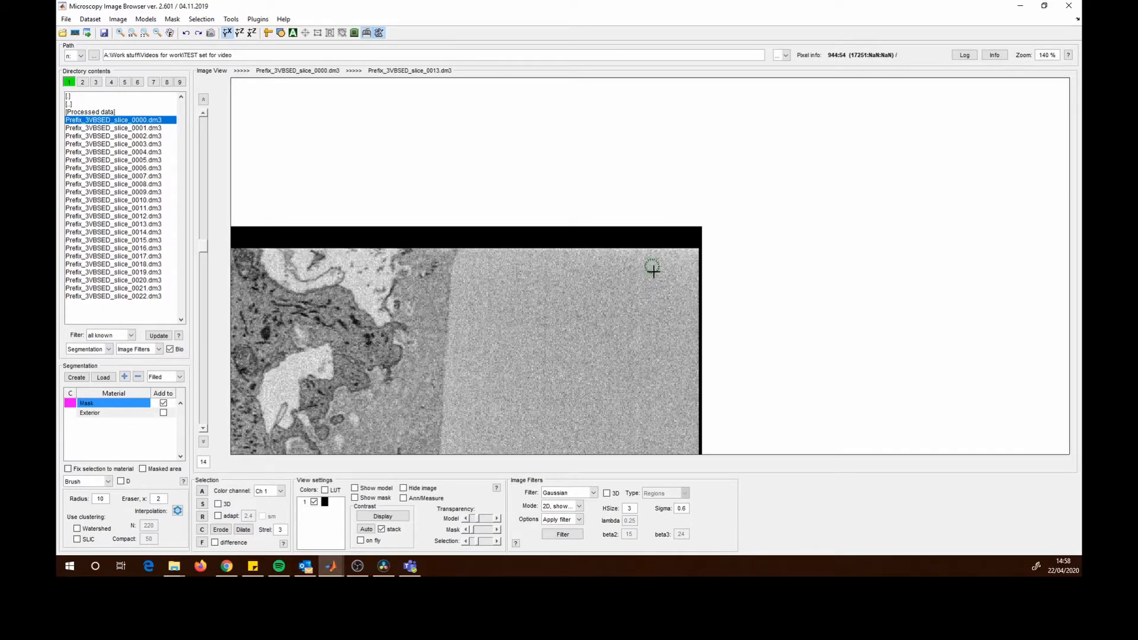
click(203, 256)
drag(204, 256, 197, 397)
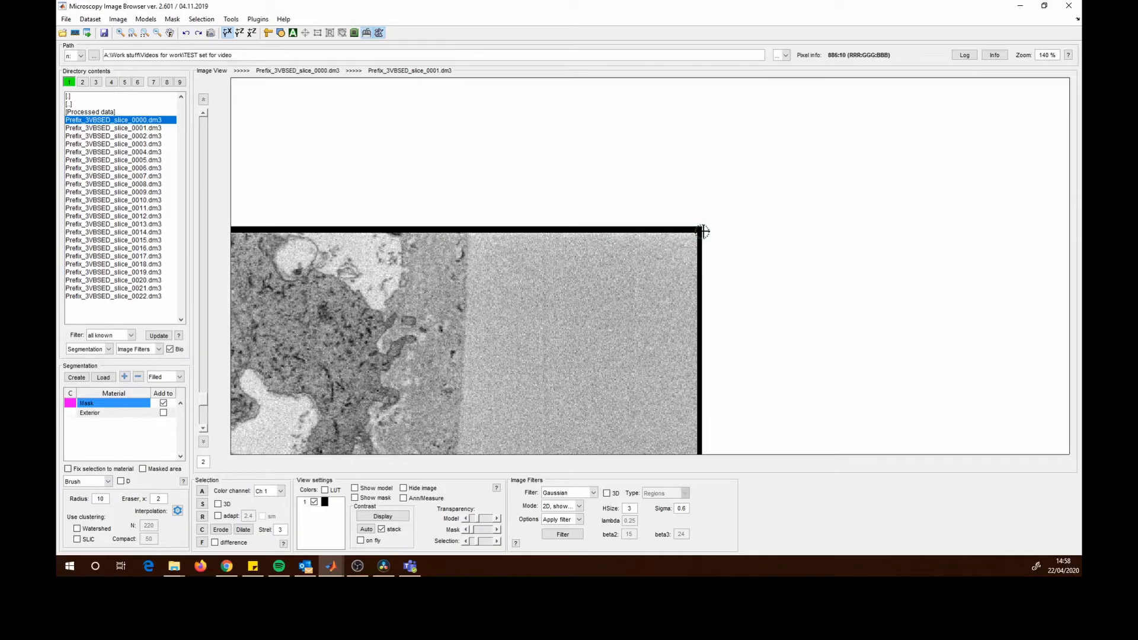
drag(370, 336, 653, 236)
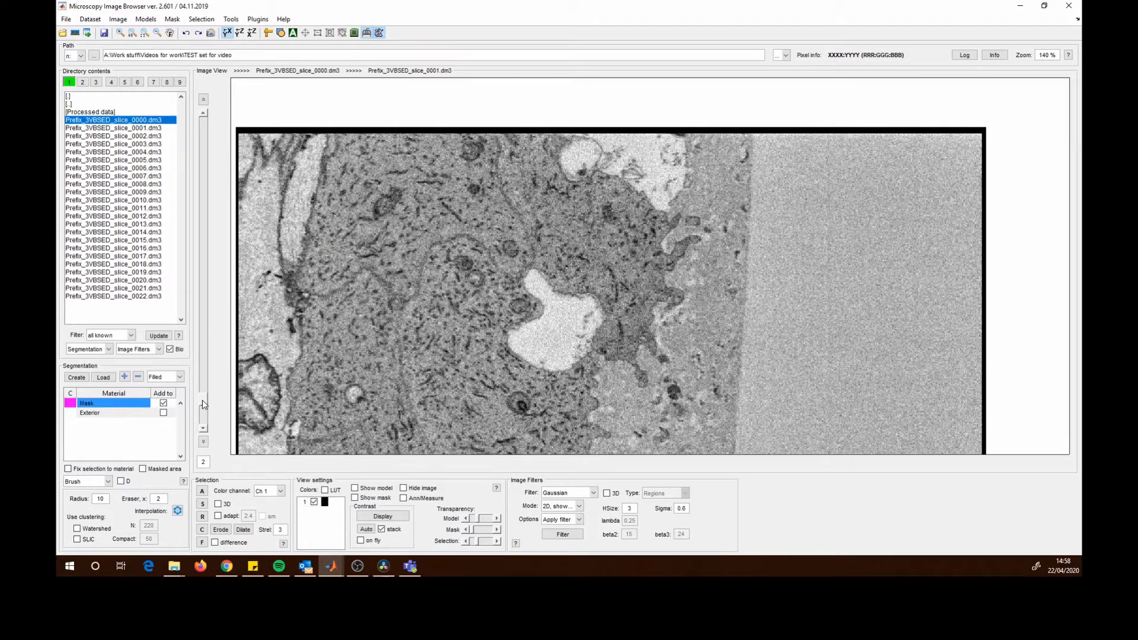
drag(204, 404, 226, 355)
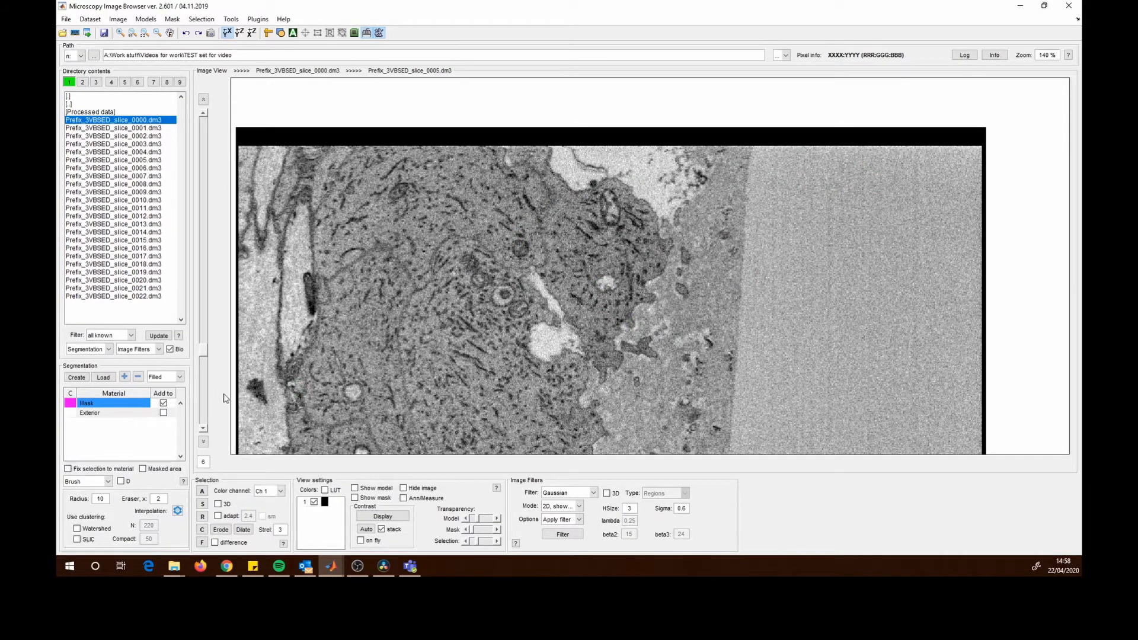
drag(202, 350, 215, 271)
scroll(361, 214, down, 11)
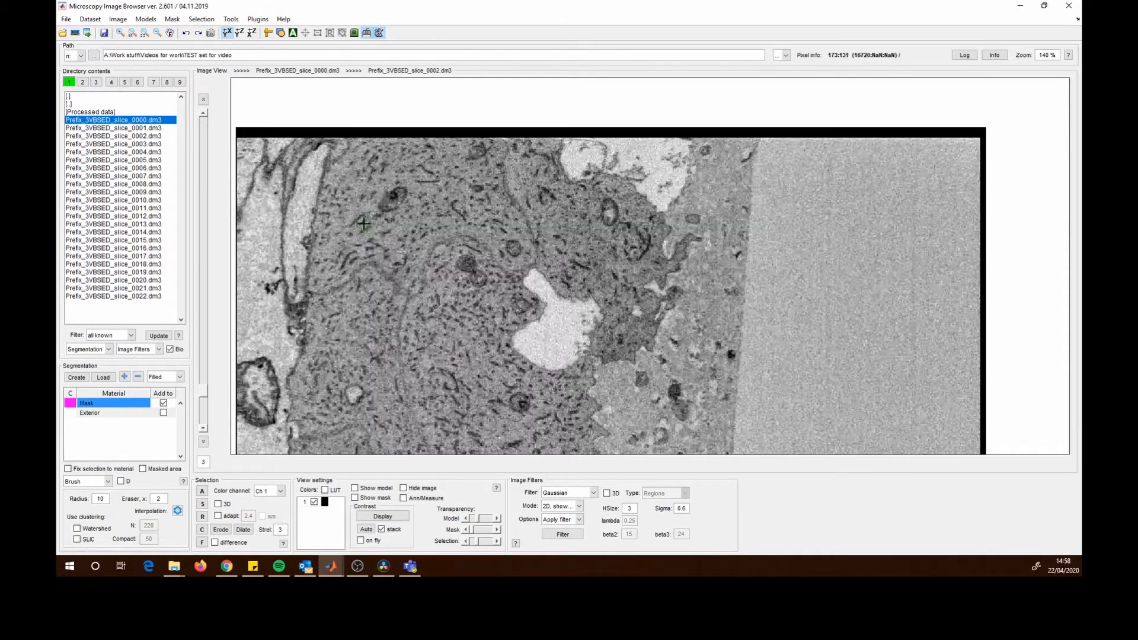
scroll(362, 228, up, 16)
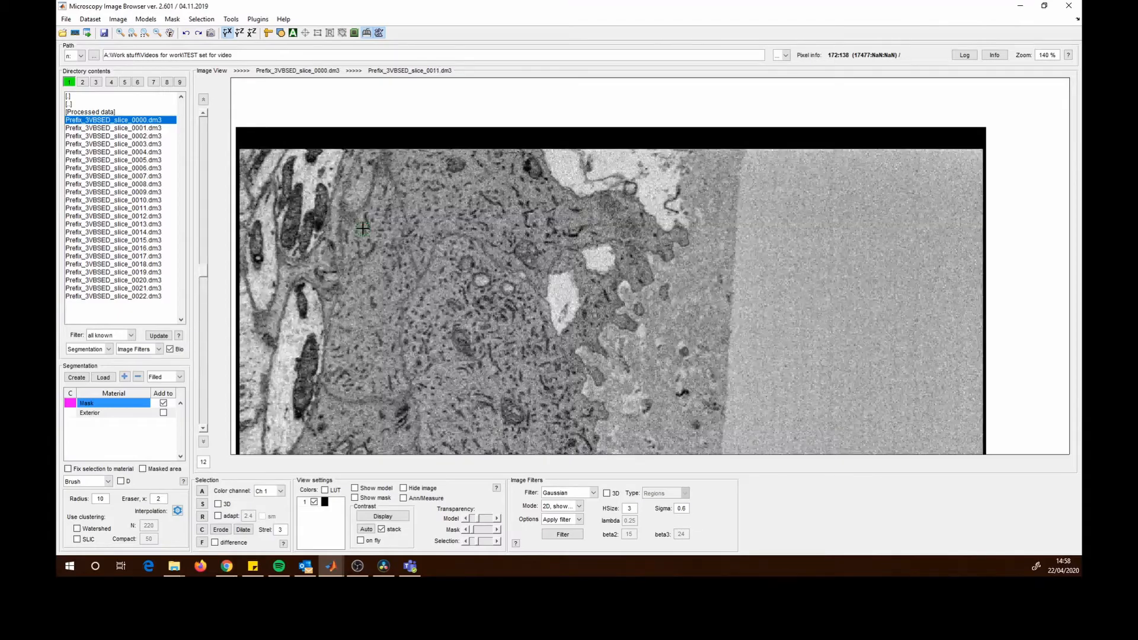
scroll(362, 228, up, 6)
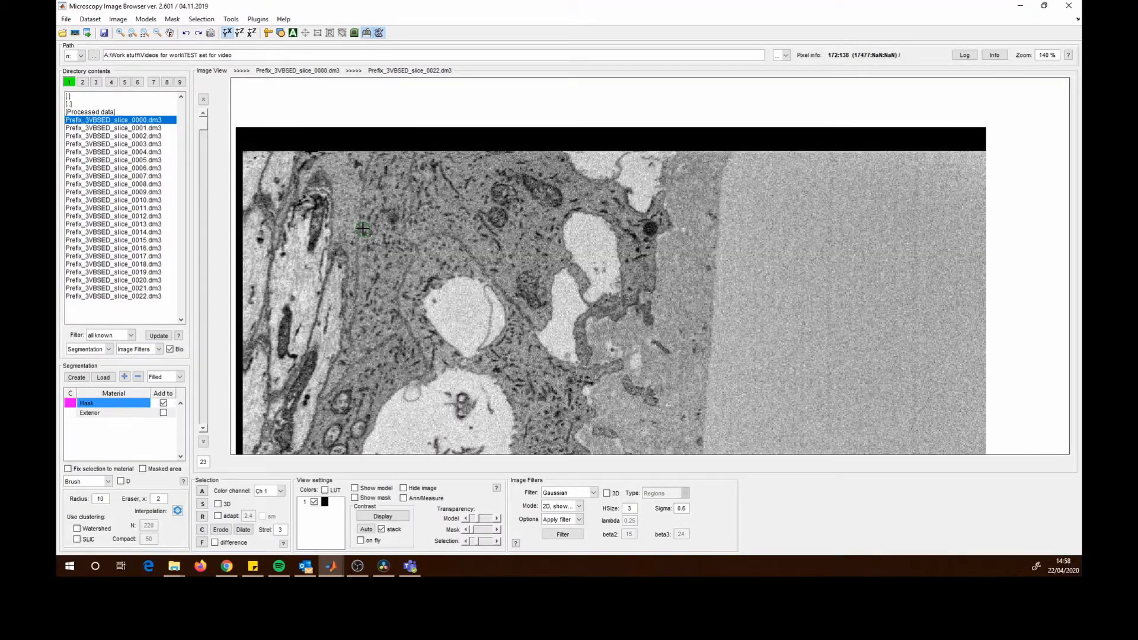
scroll(362, 227, down, 19)
scroll(362, 228, up, 8)
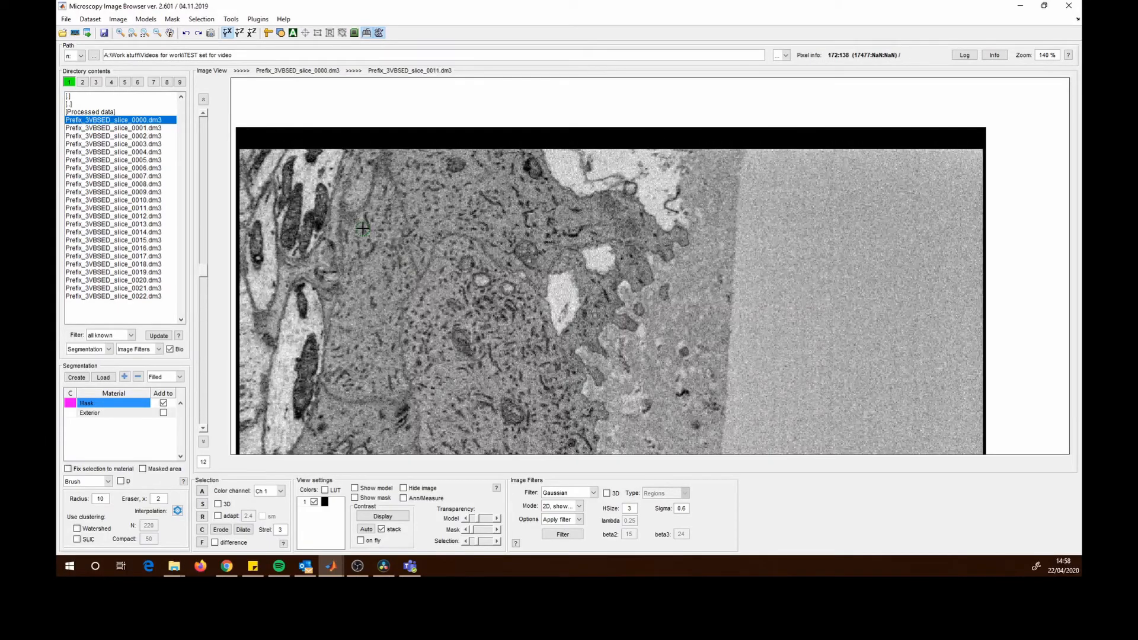
scroll(362, 227, up, 11)
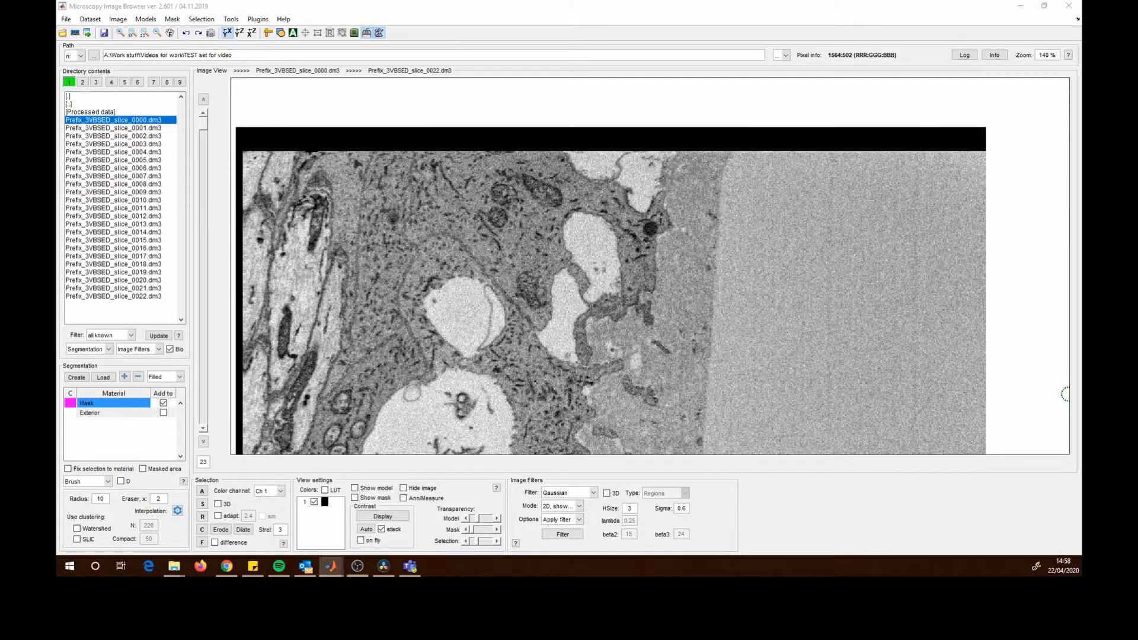
drag(463, 287, 480, 266)
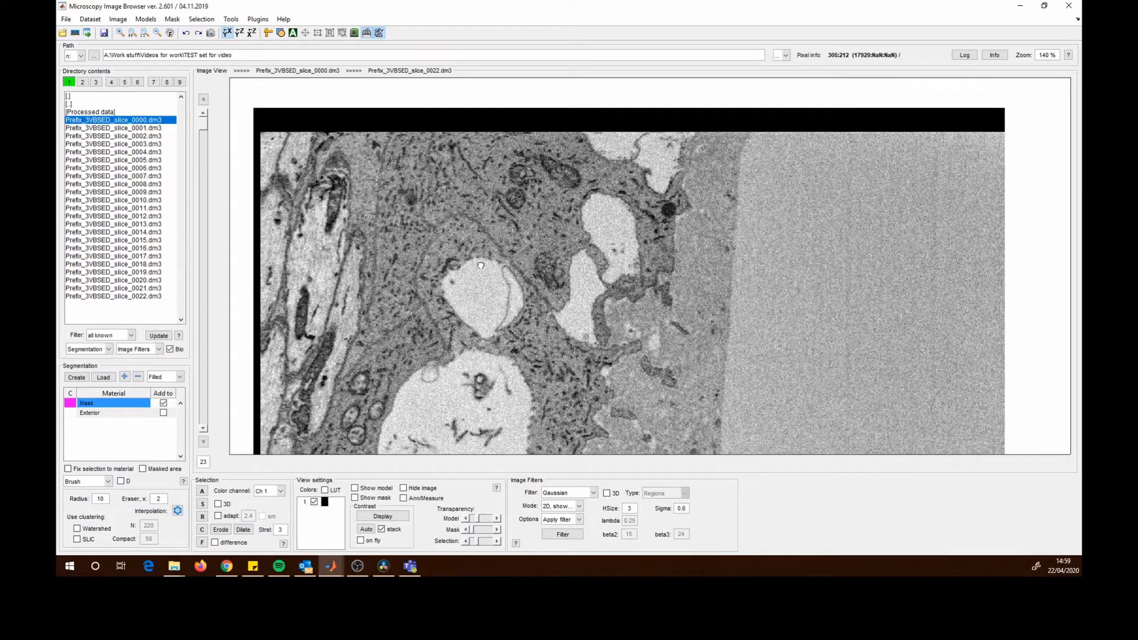
scroll(474, 265, down, 2)
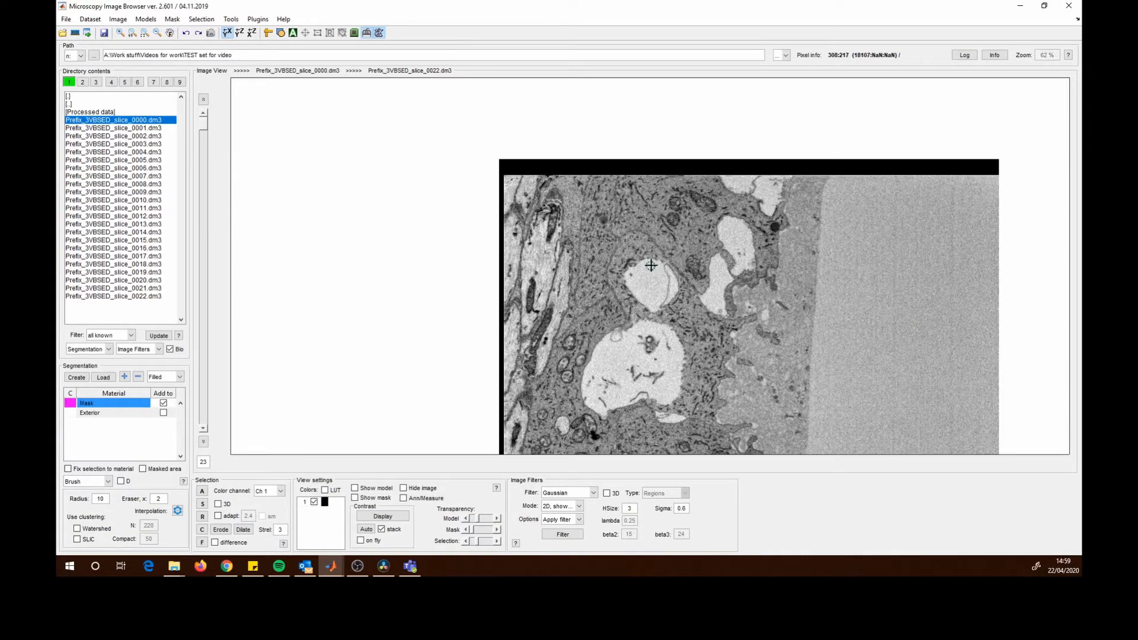
scroll(651, 265, down, 3)
drag(651, 265, 651, 207)
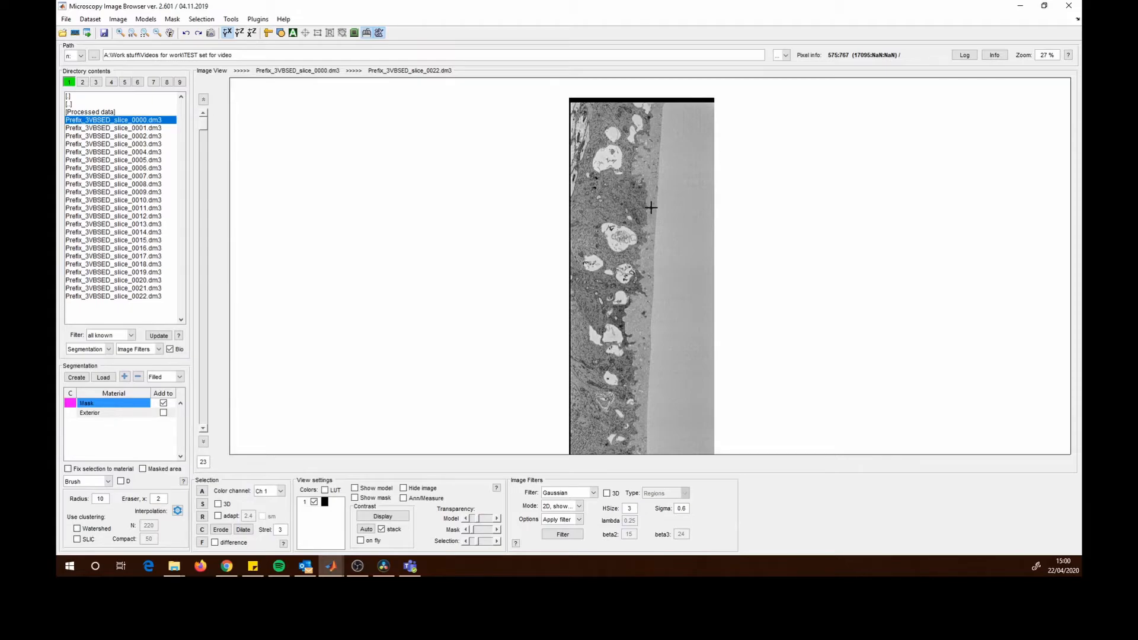
drag(766, 122, 664, 374)
drag(792, 151, 756, 202)
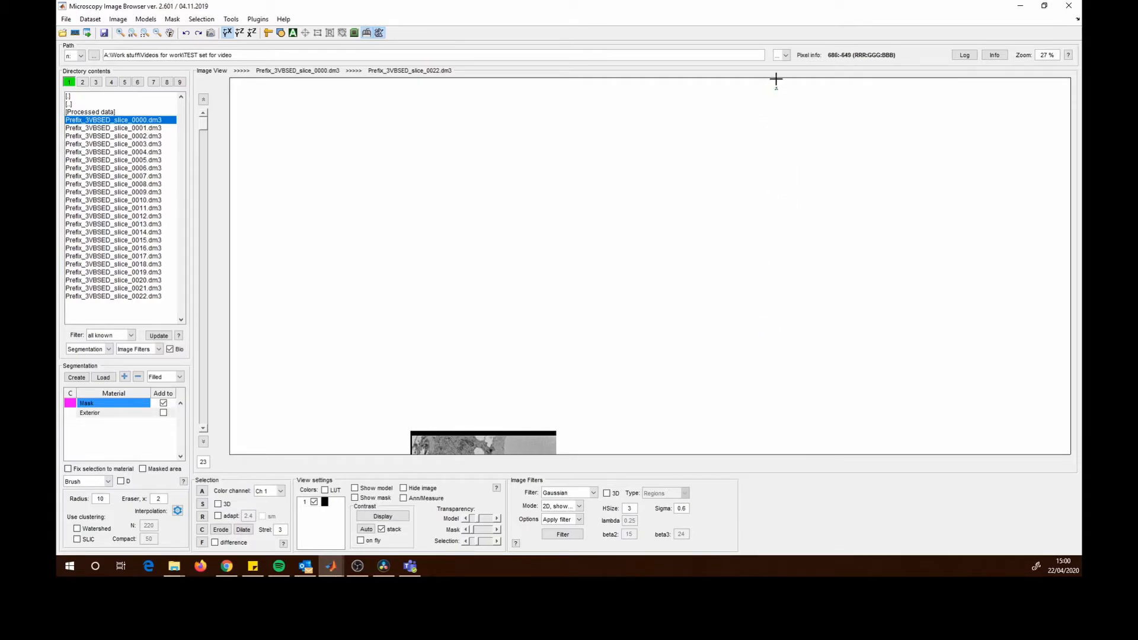
scroll(789, 229, down, 4)
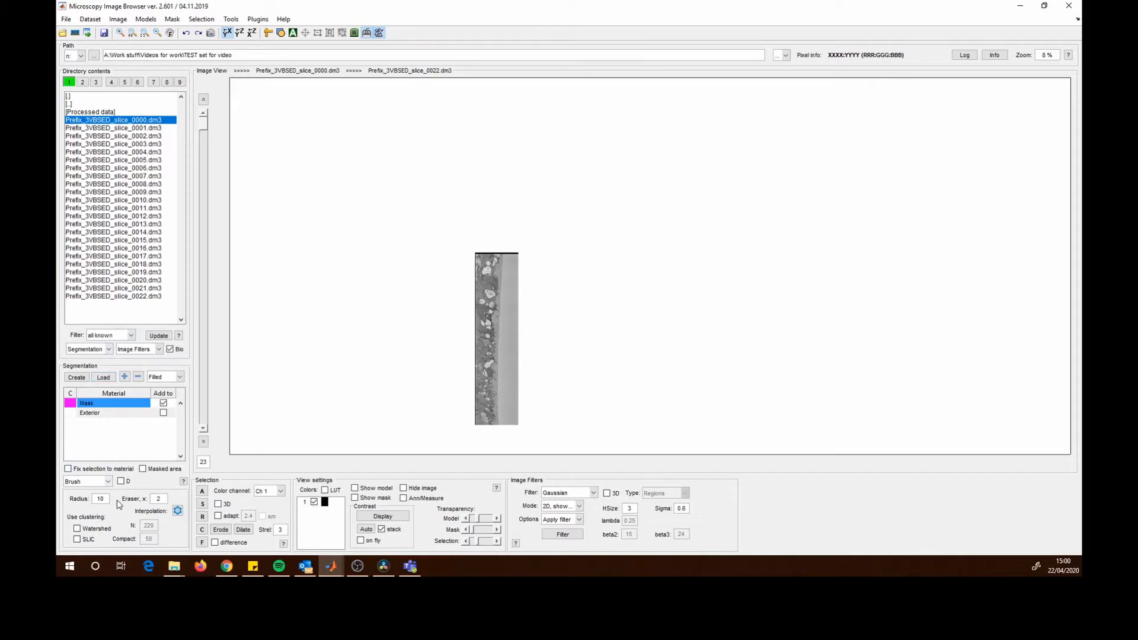
- Switch to the rectangle Lasso selection, select the whole image area and add the selection to the Mask material
click(108, 481)
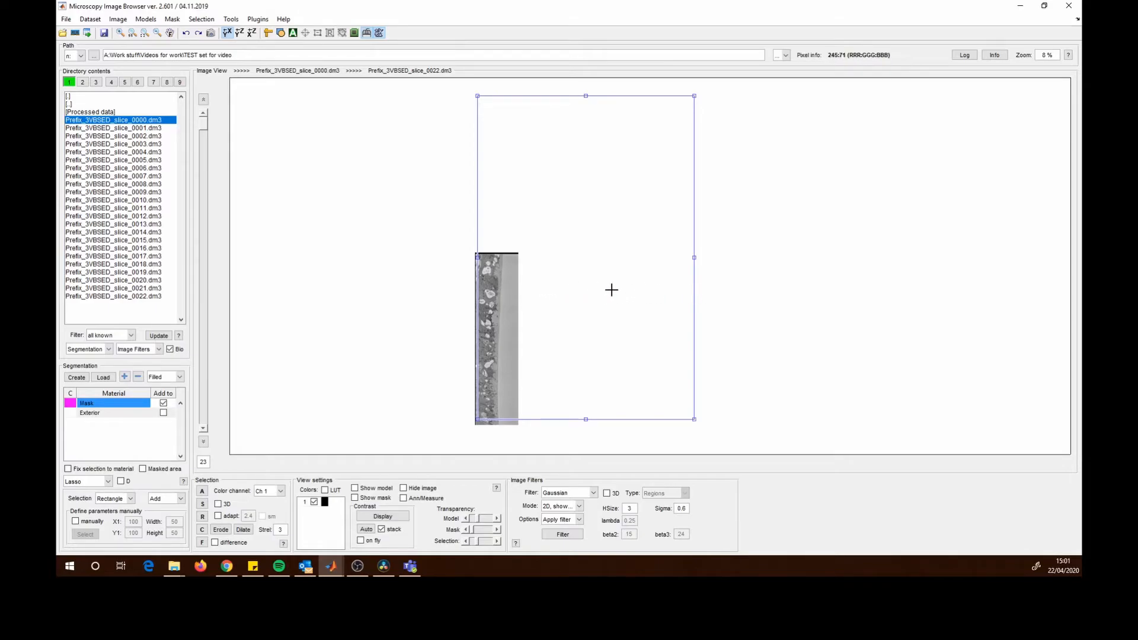
double_click(573, 237)
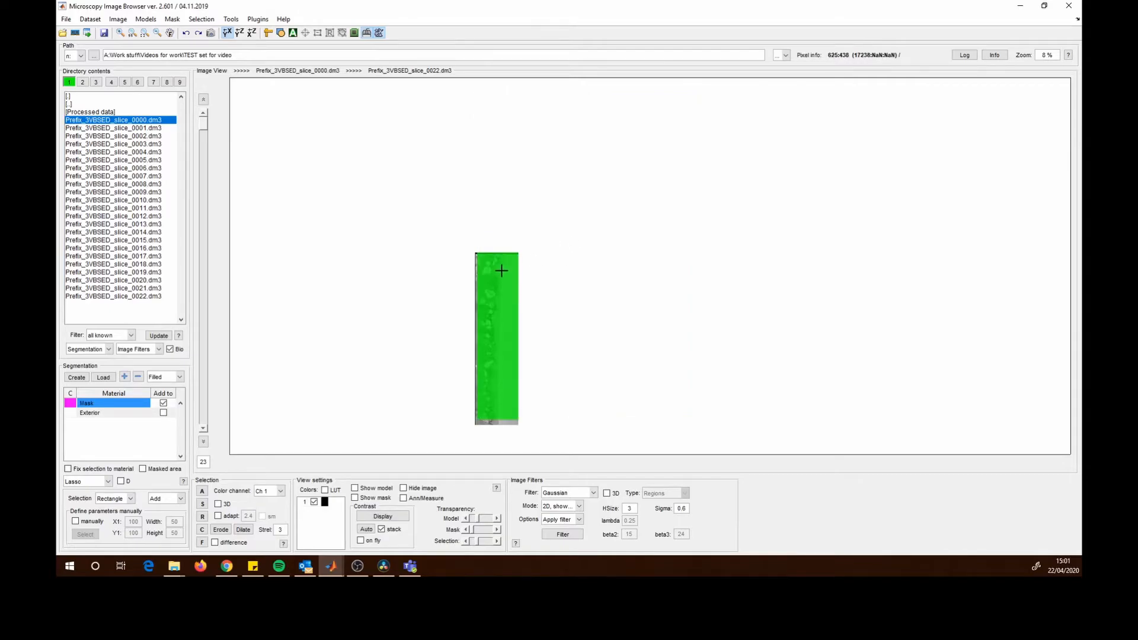
key(a)
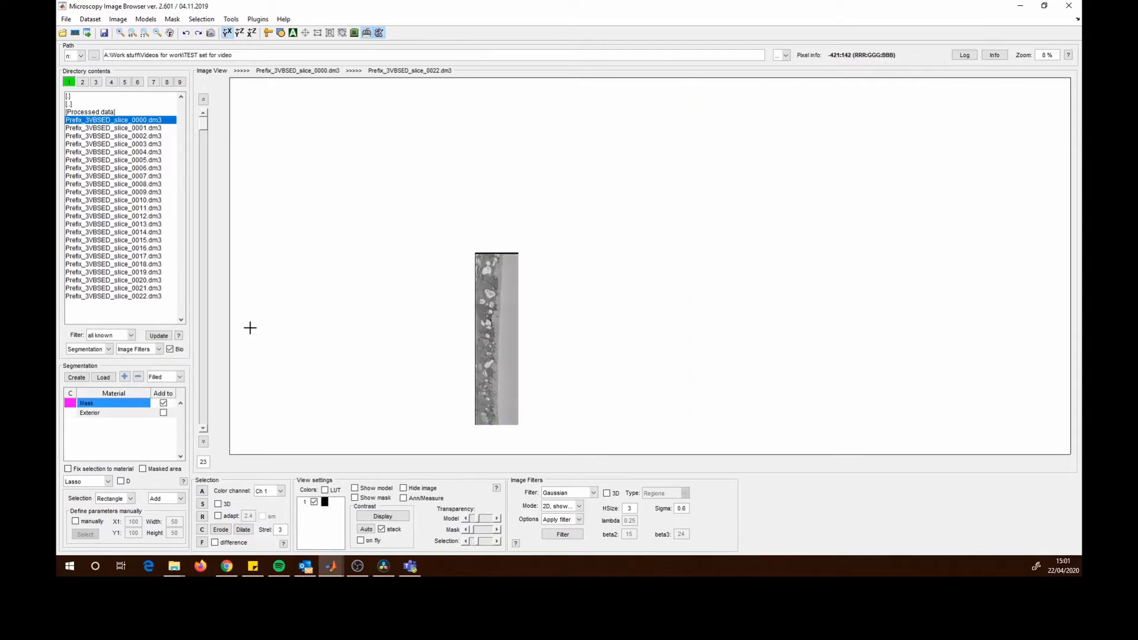
click(207, 133)
drag(207, 133, 225, 270)
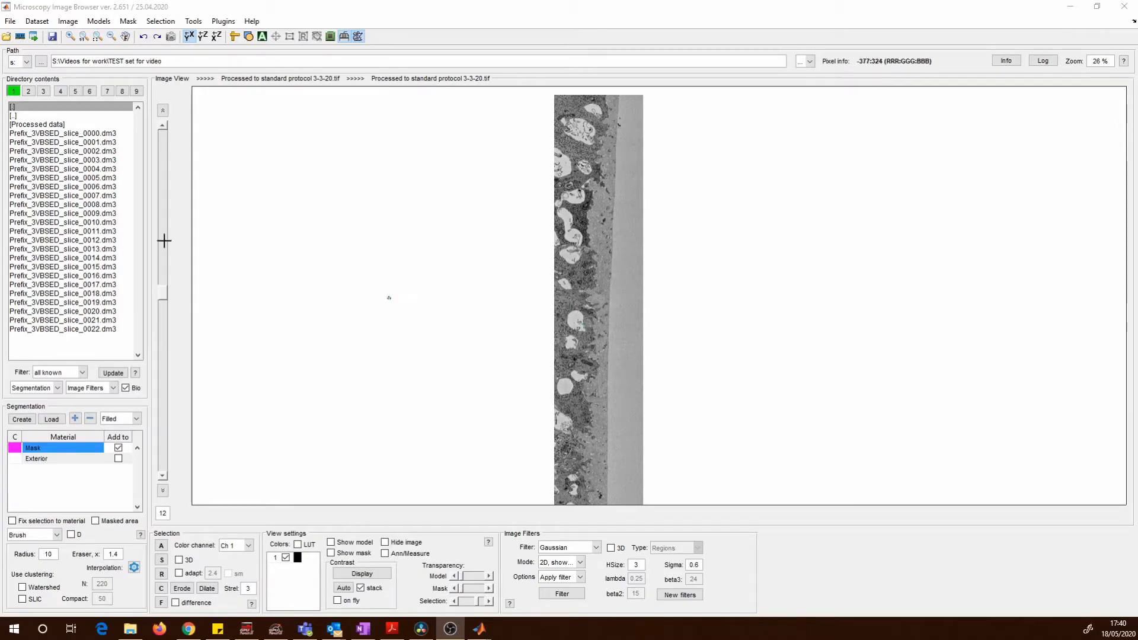
- Open Delete slice(s) with the depth dimension and slice index 12
click(37, 22)
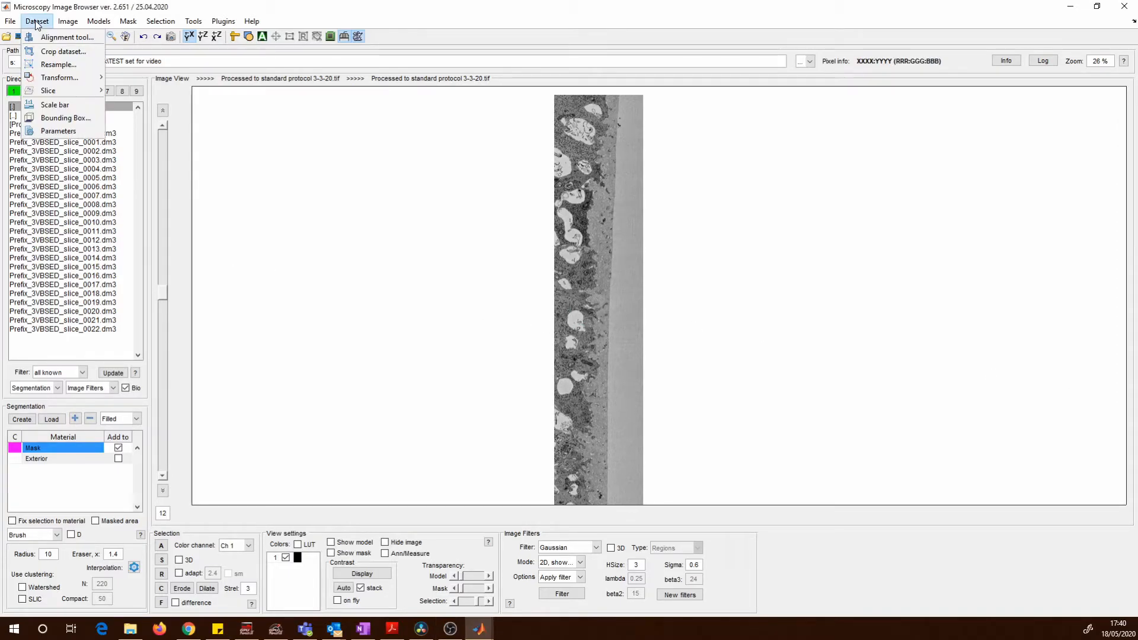
mouse_move(55, 91)
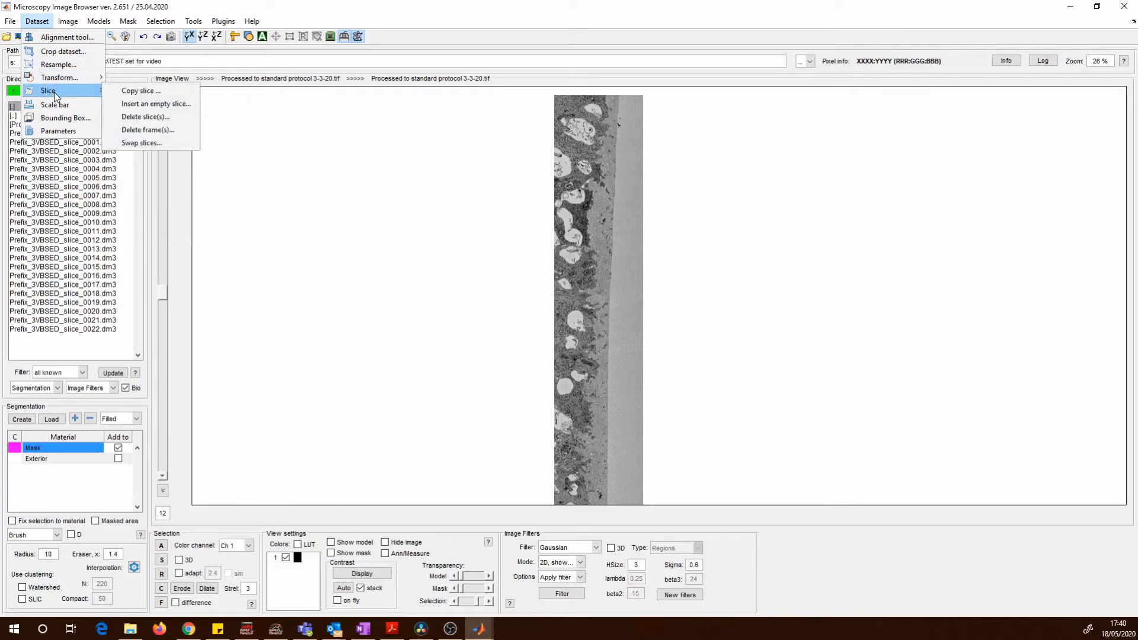
click(158, 118)
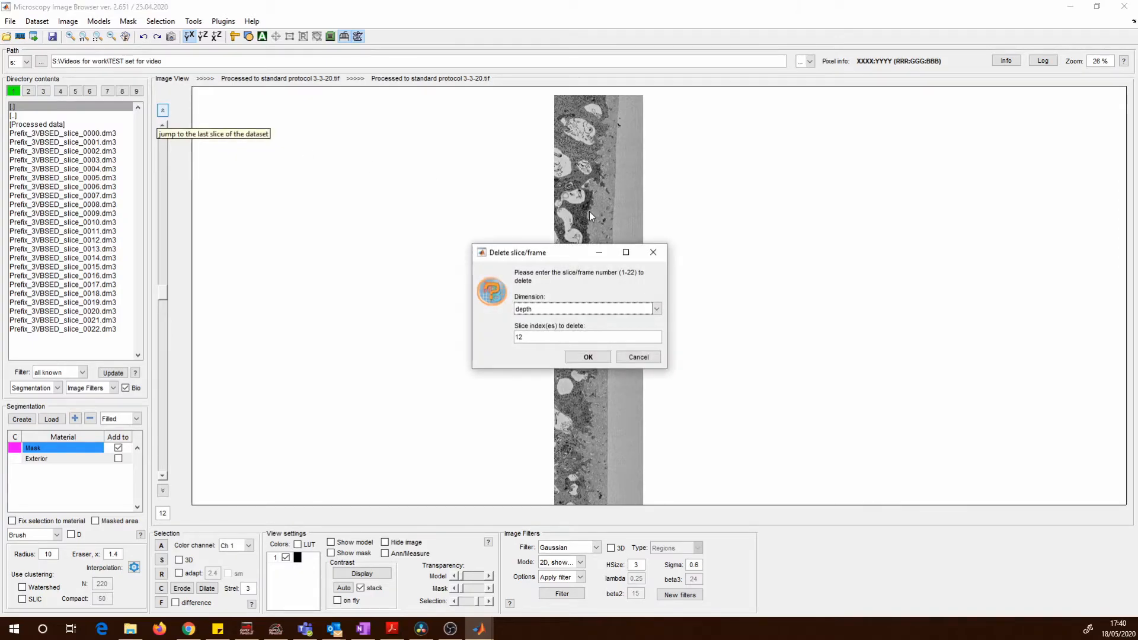
drag(585, 261, 467, 280)
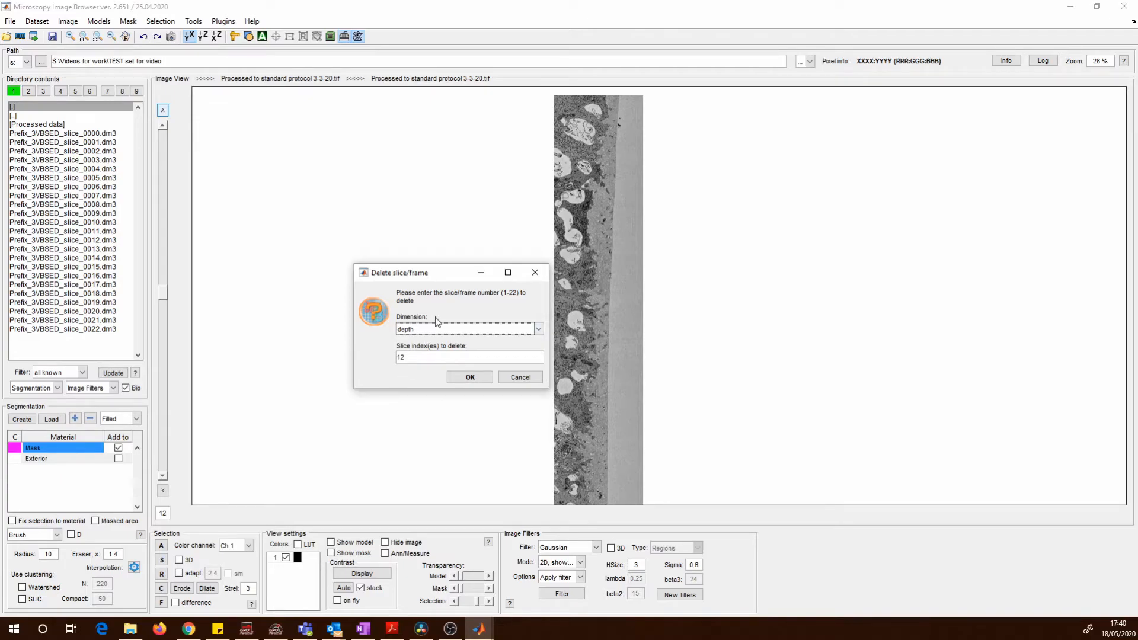
click(539, 329)
click(434, 363)
click(412, 358)
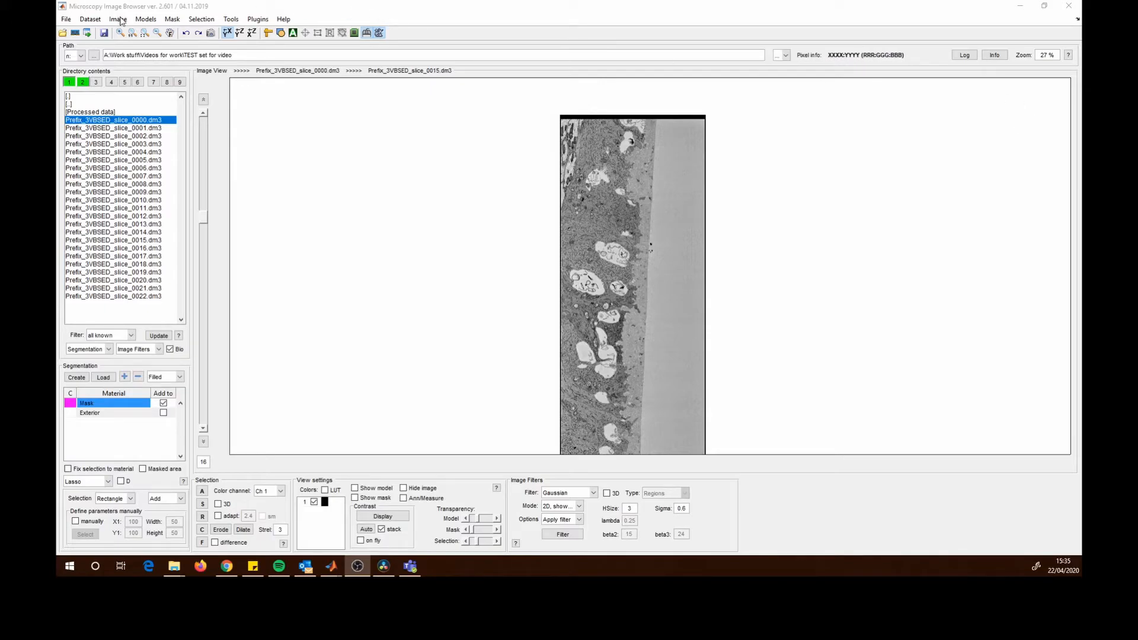
- Convert the image mode to 8 bit
click(145, 19)
mouse_move(117, 19)
mouse_move(154, 34)
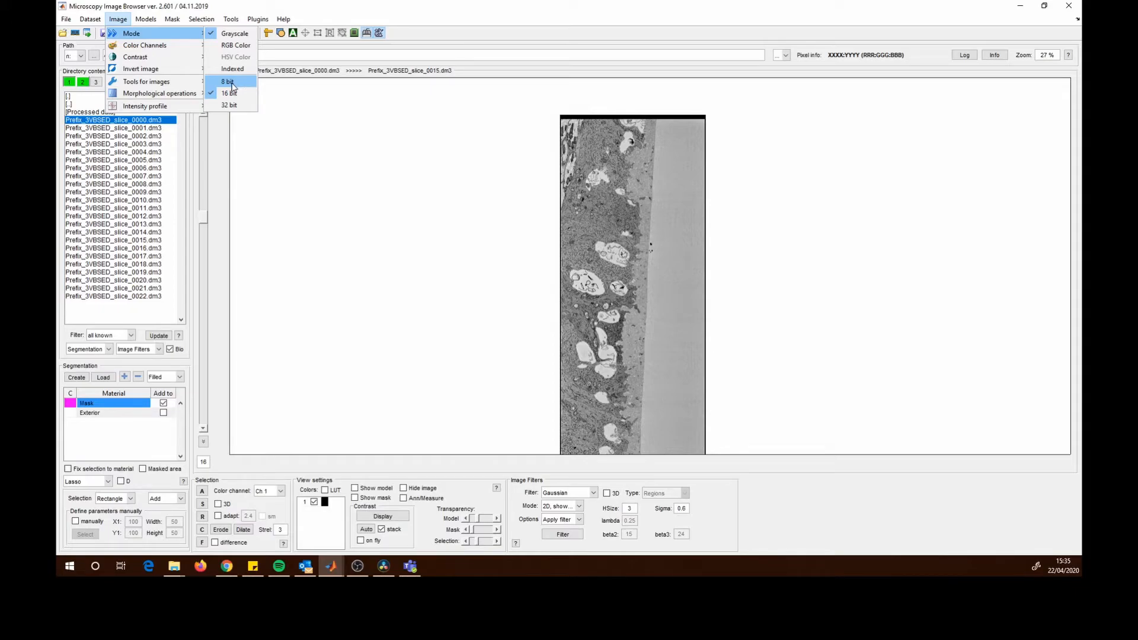
click(231, 83)
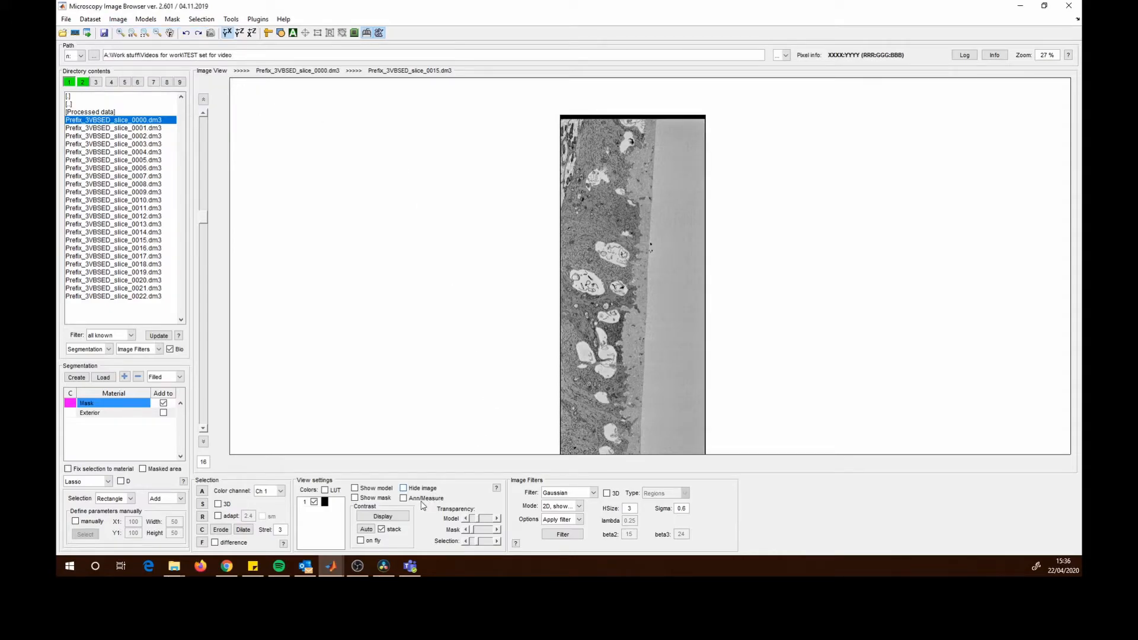
- Open the display contrast adjustment window for channel 1 and close it again
click(394, 518)
drag(1082, 76, 950, 145)
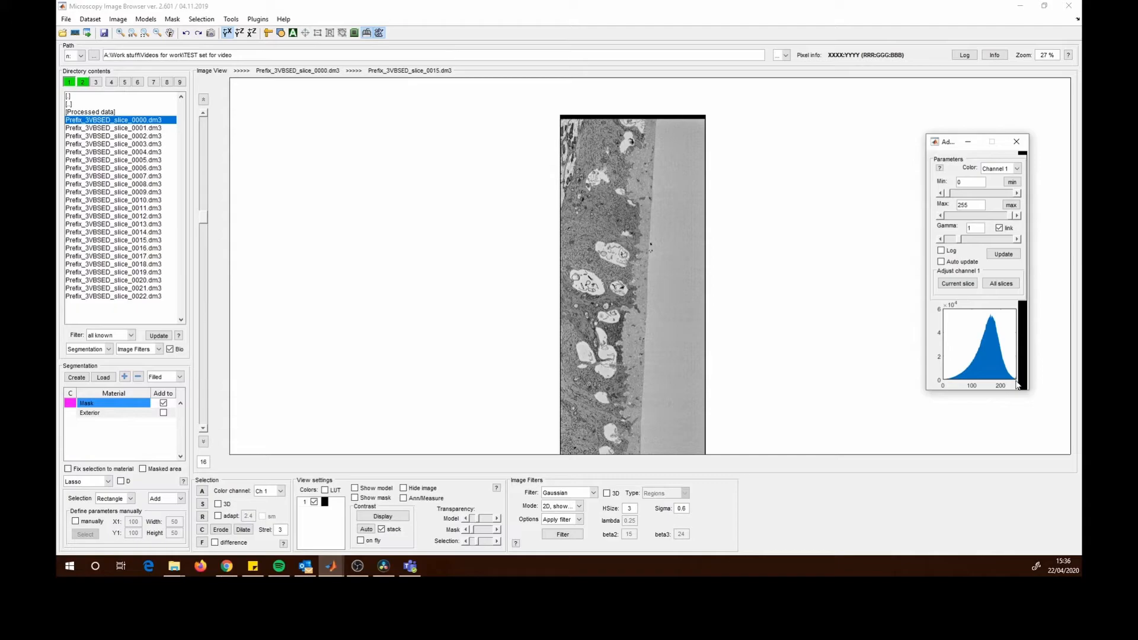
click(1016, 142)
drag(661, 243, 670, 211)
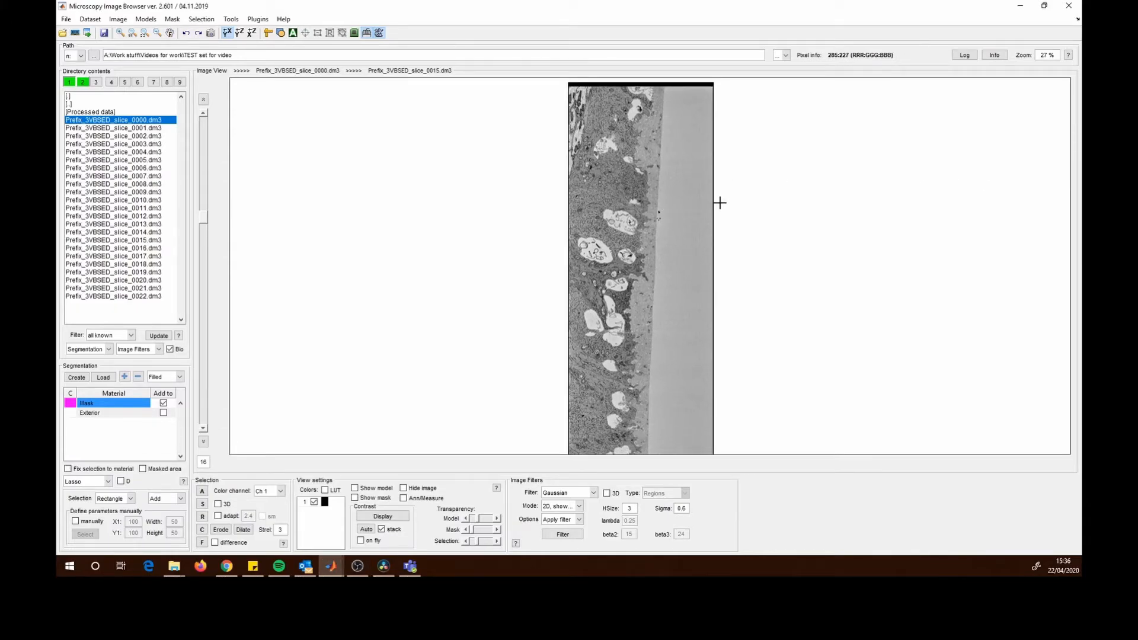
scroll(652, 237, up, 1)
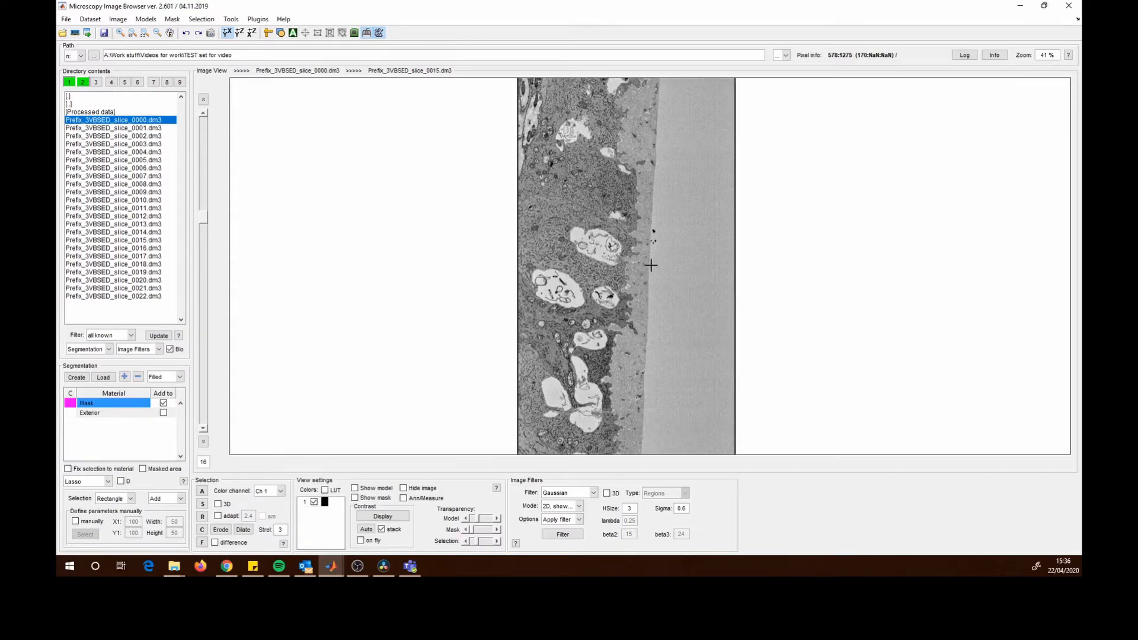
scroll(654, 263, down, 2)
scroll(654, 263, down, 1)
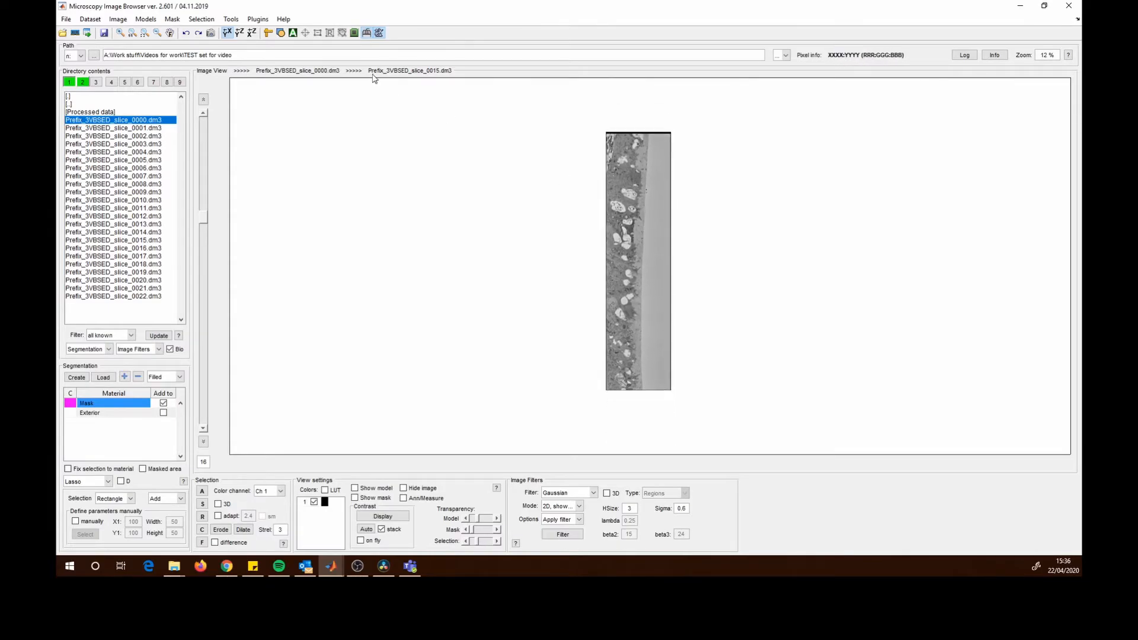
- Crop the dataset interactively to a rectangle drawn around the tissue strip, trimming its top and bottom edges
click(90, 19)
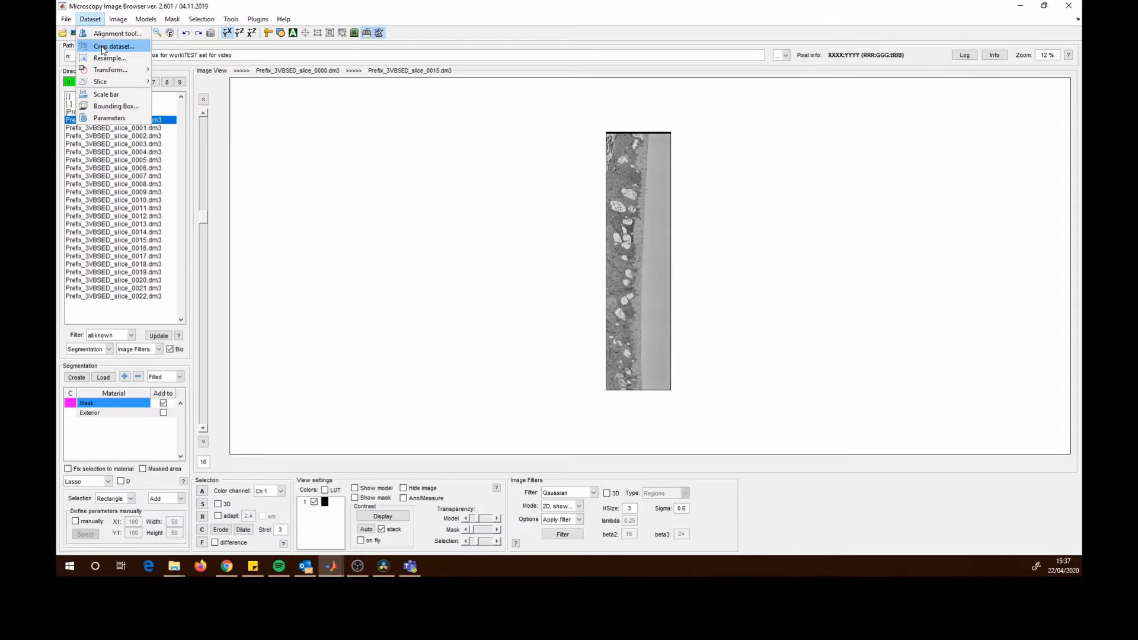
click(102, 47)
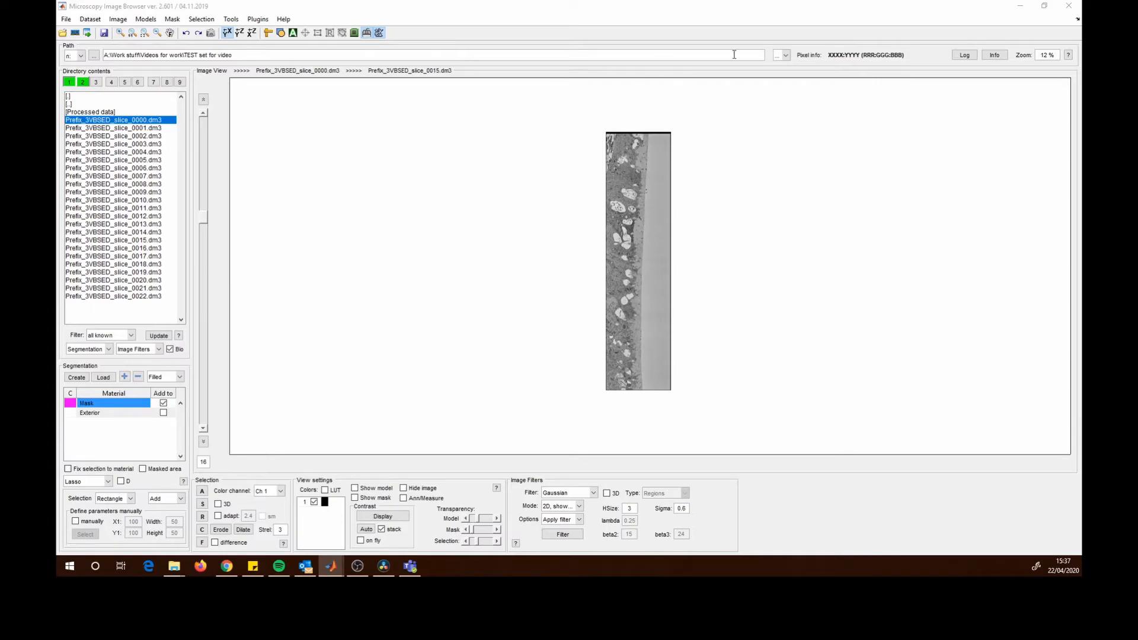
drag(705, 85, 442, 128)
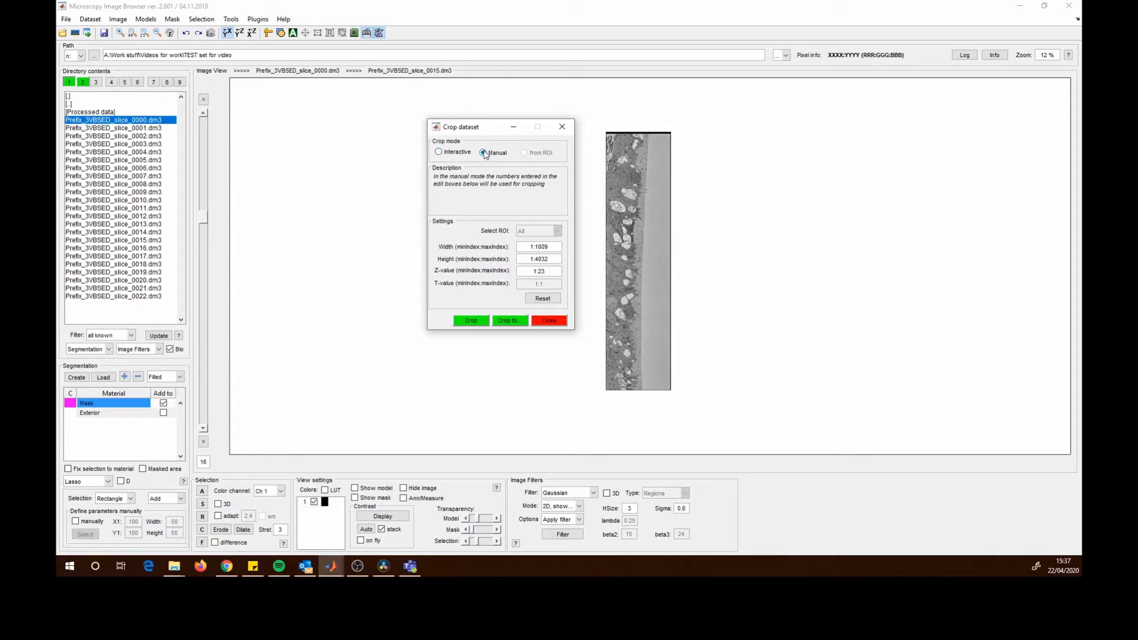
drag(469, 127, 389, 132)
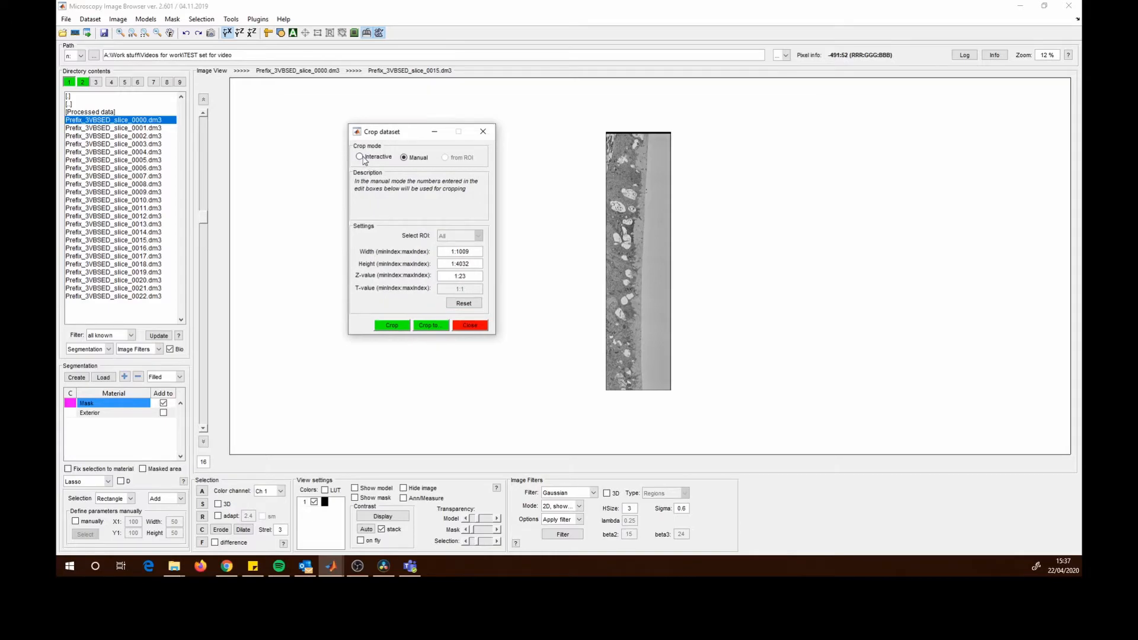
click(360, 157)
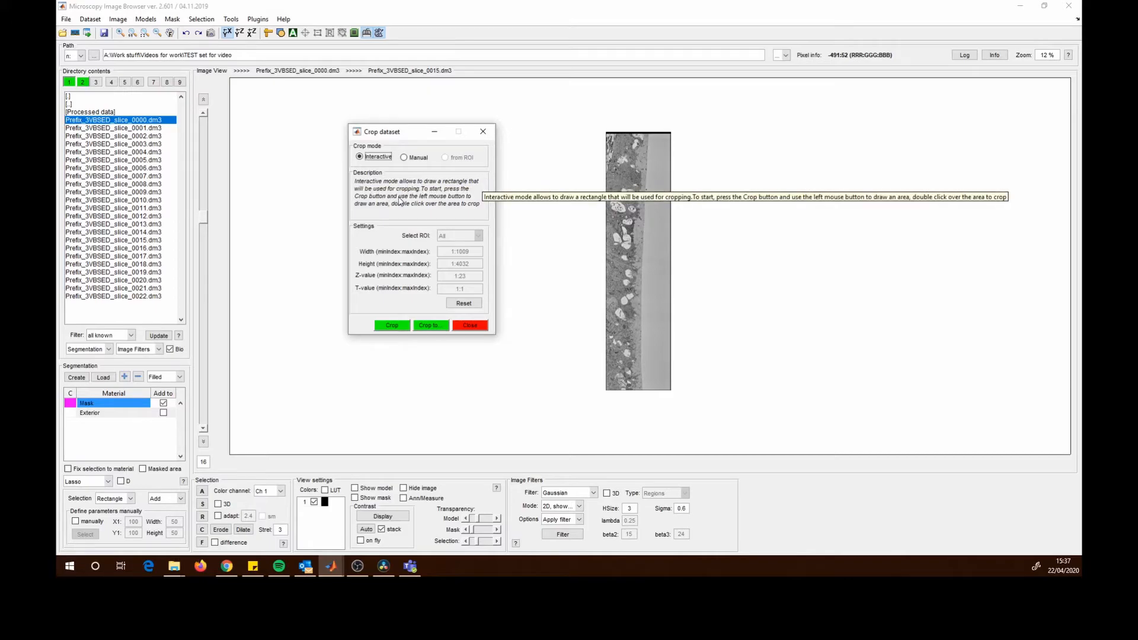
click(388, 327)
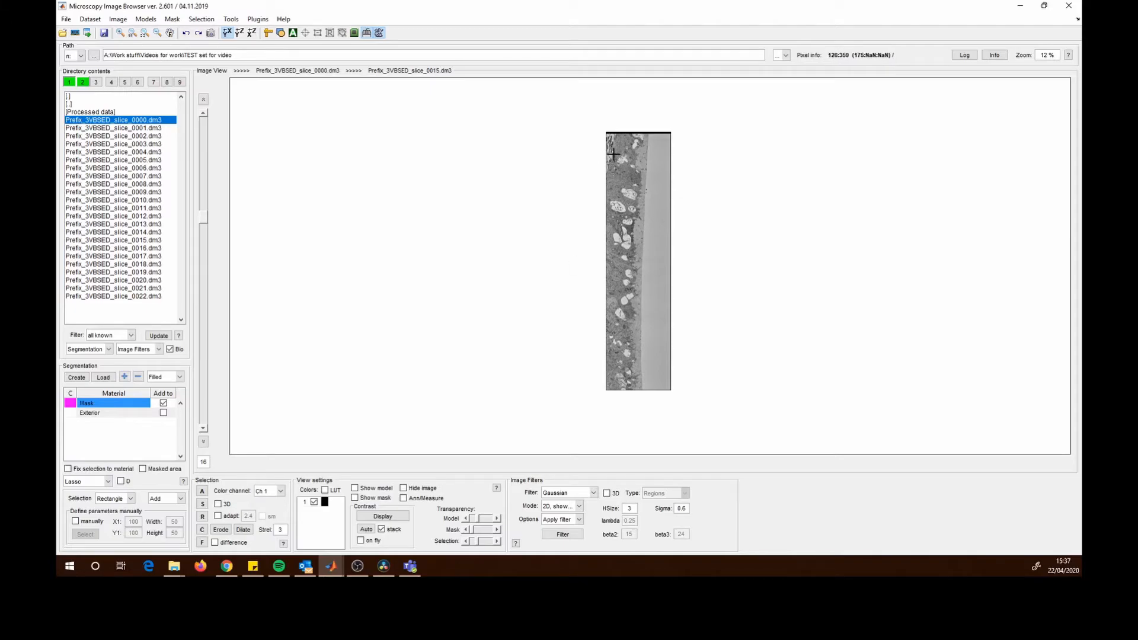
drag(611, 154, 665, 370)
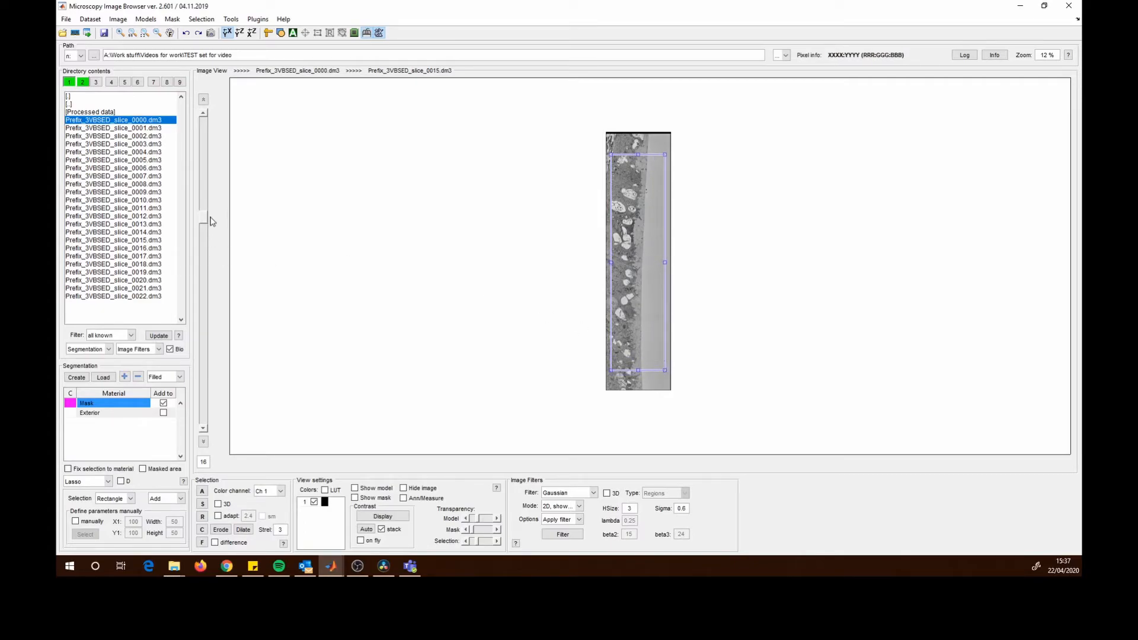
drag(205, 220, 223, 275)
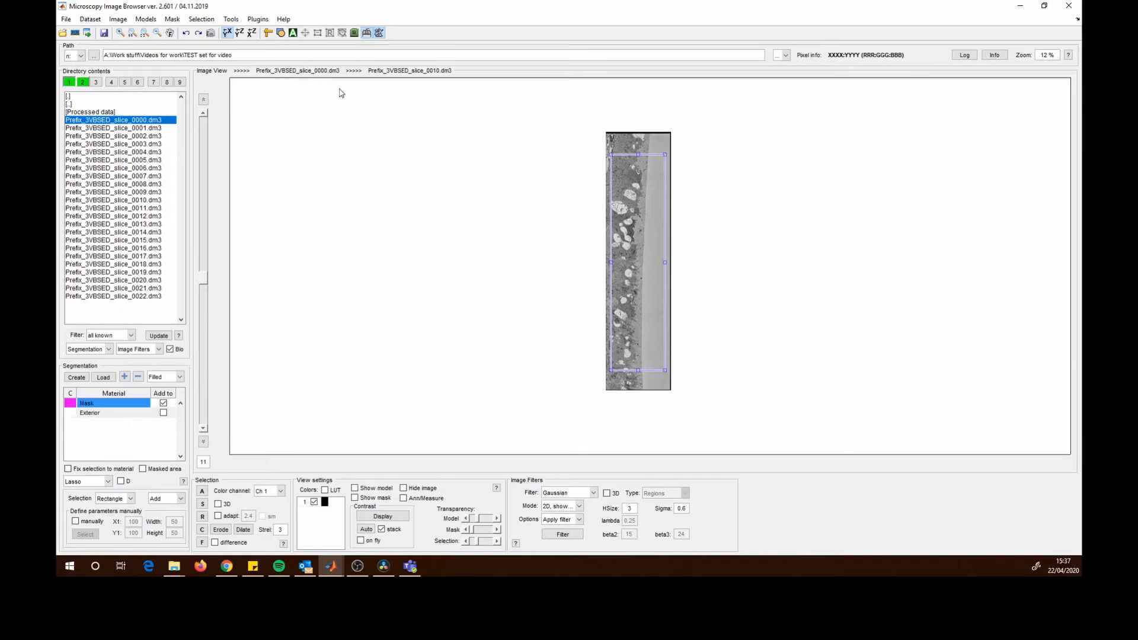
click(90, 19)
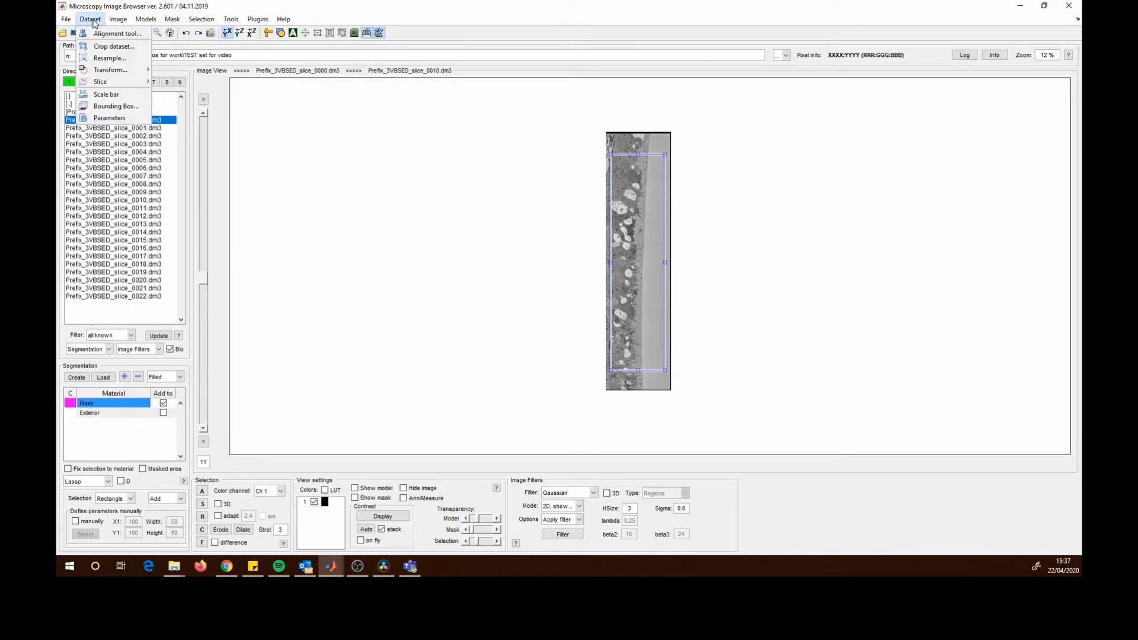
click(70, 21)
click(93, 21)
click(634, 9)
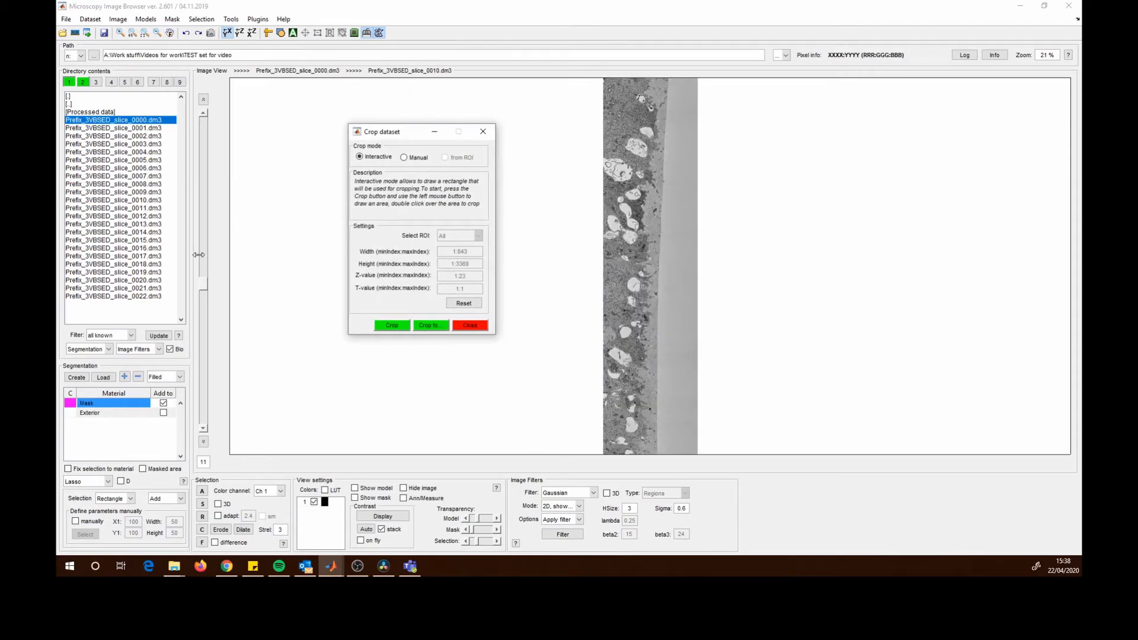
- Remove the first slice by cropping the dataset manually with a Z-value range of 2:23, then close the crop window
click(203, 293)
click(201, 428)
click(201, 428)
mouse_move(496, 379)
mouse_down()
mouse_move(498, 315)
mouse_move(473, 358)
mouse_move(485, 377)
mouse_up()
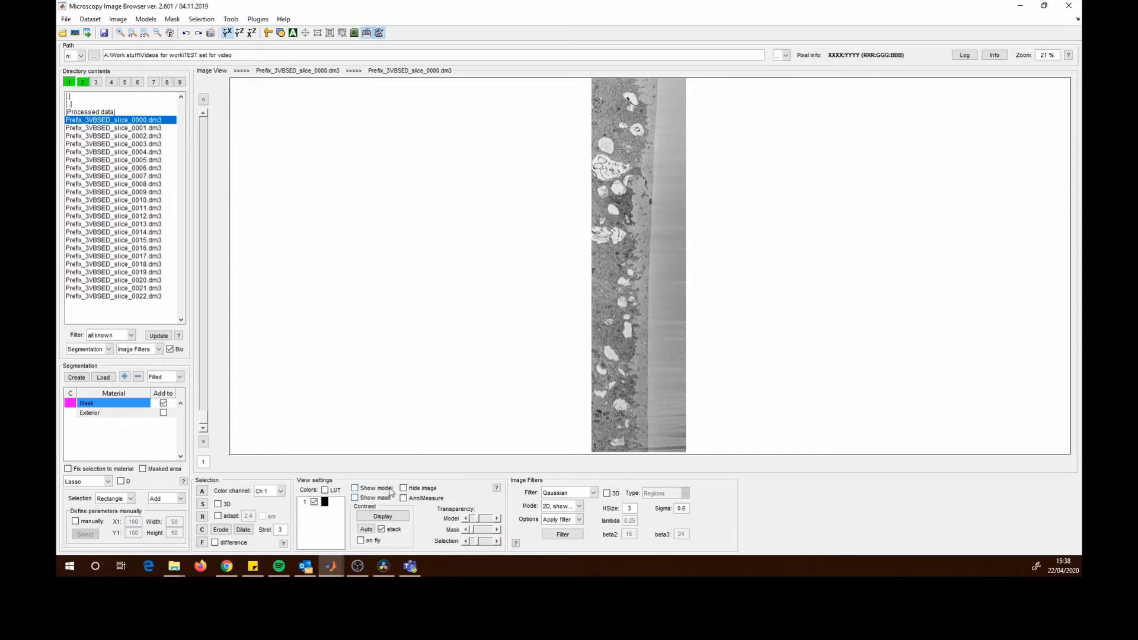
click(336, 567)
click(481, 512)
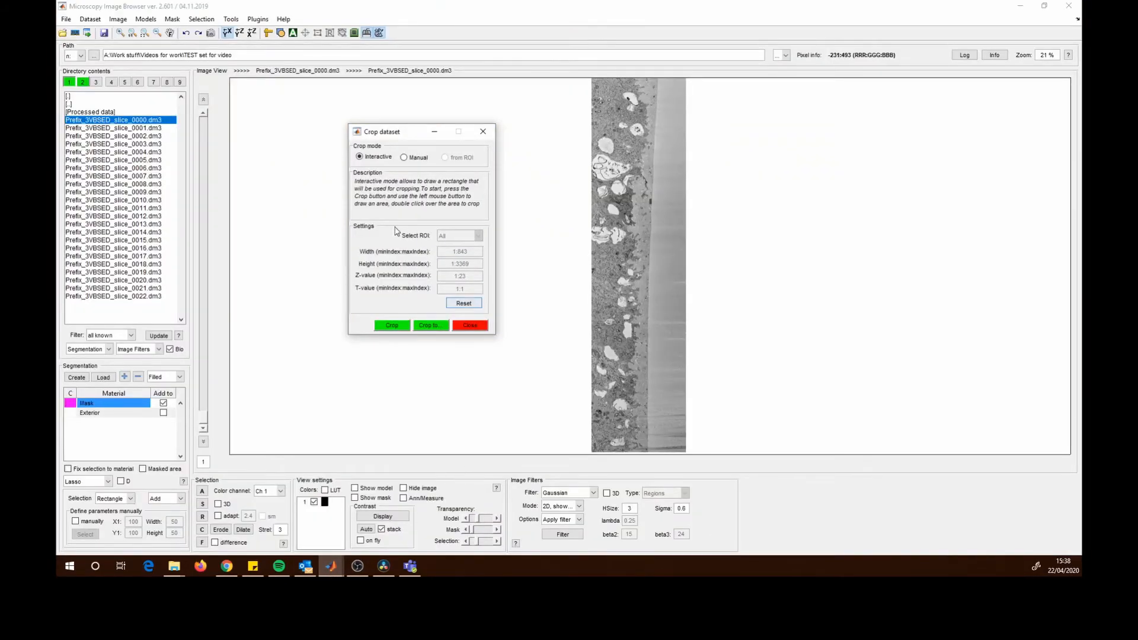
click(403, 157)
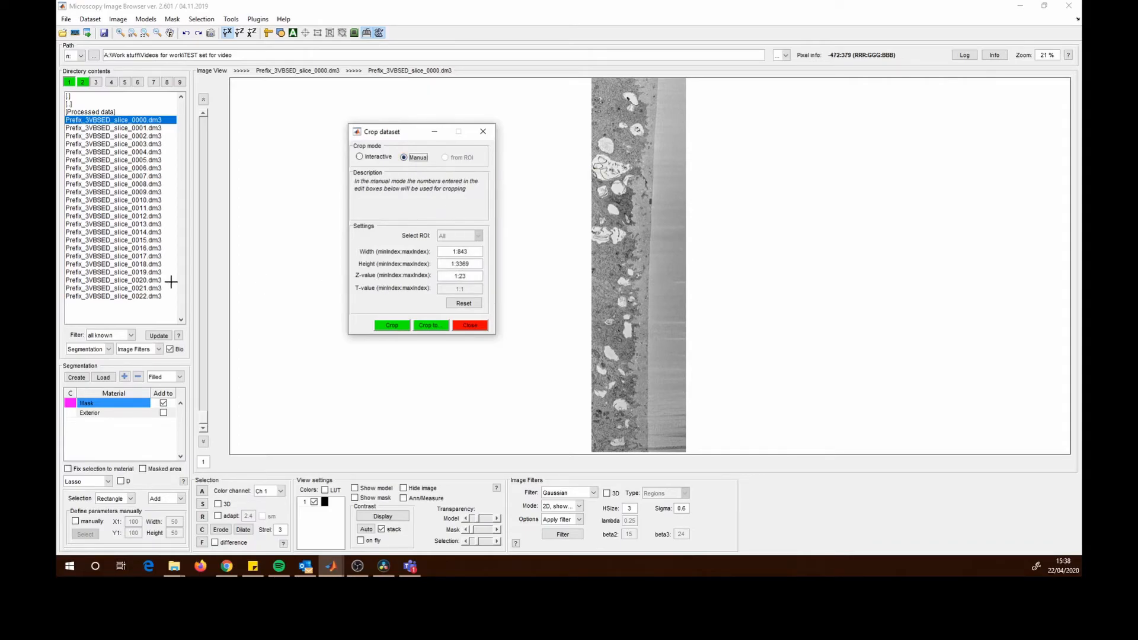
click(457, 276)
click(402, 327)
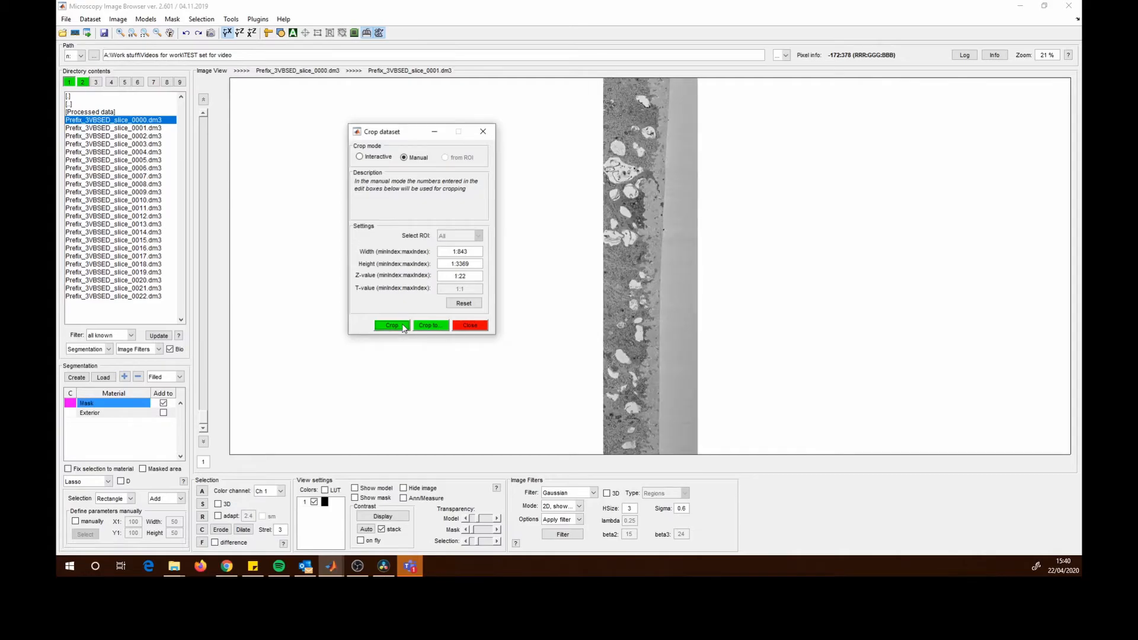
click(471, 327)
- Save the image as 1 in the Processed data folder using TIF format uncompressed
drag(205, 437, 206, 315)
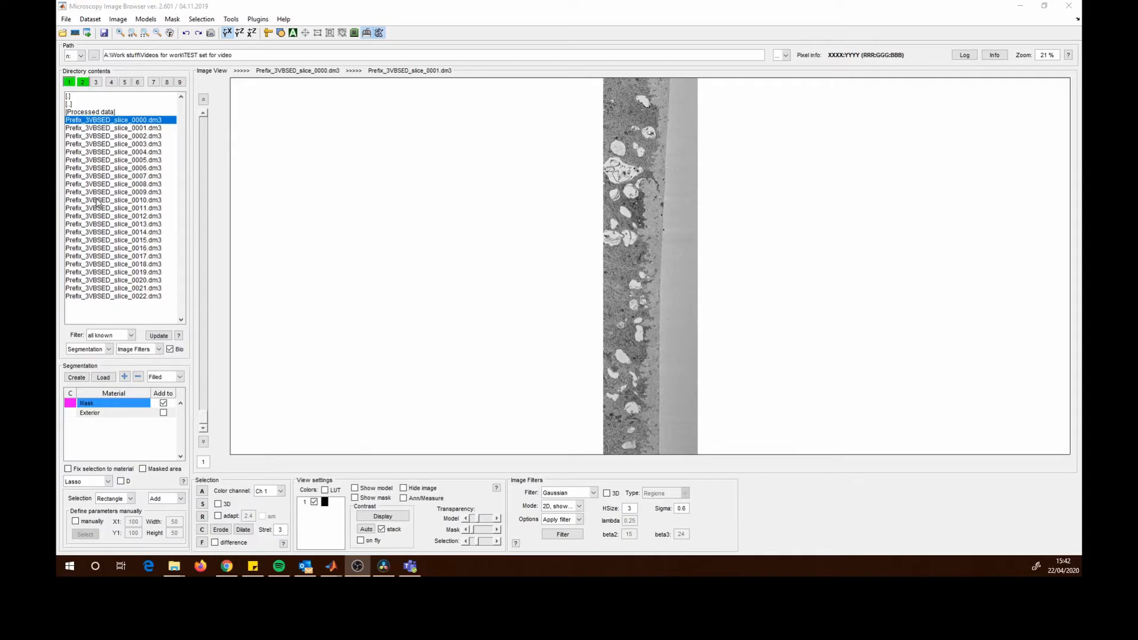
click(65, 20)
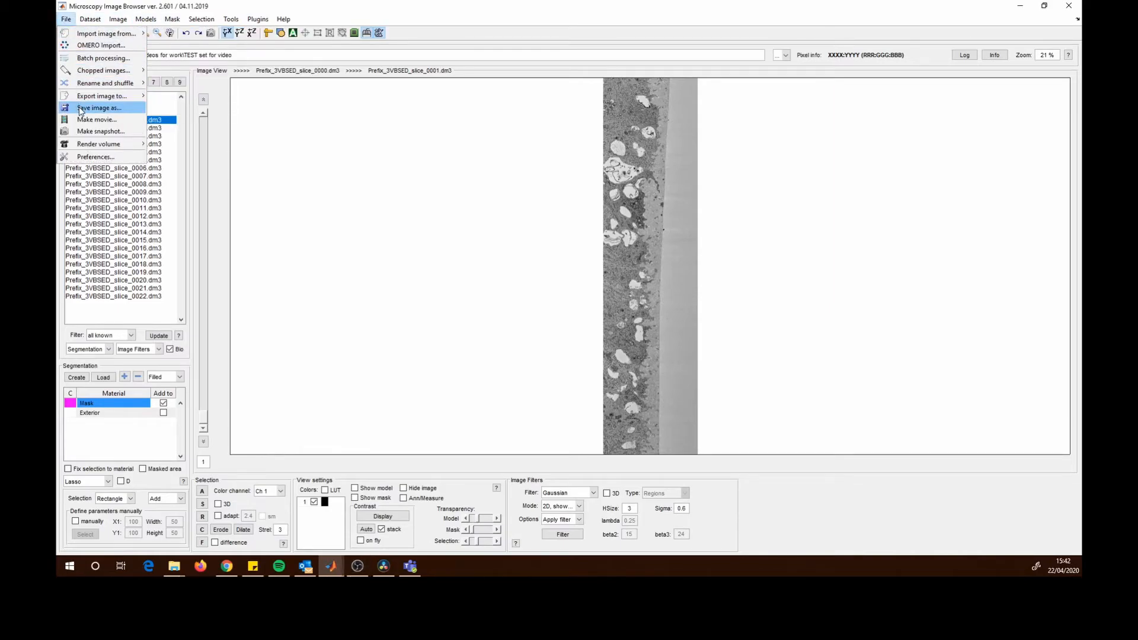
click(84, 108)
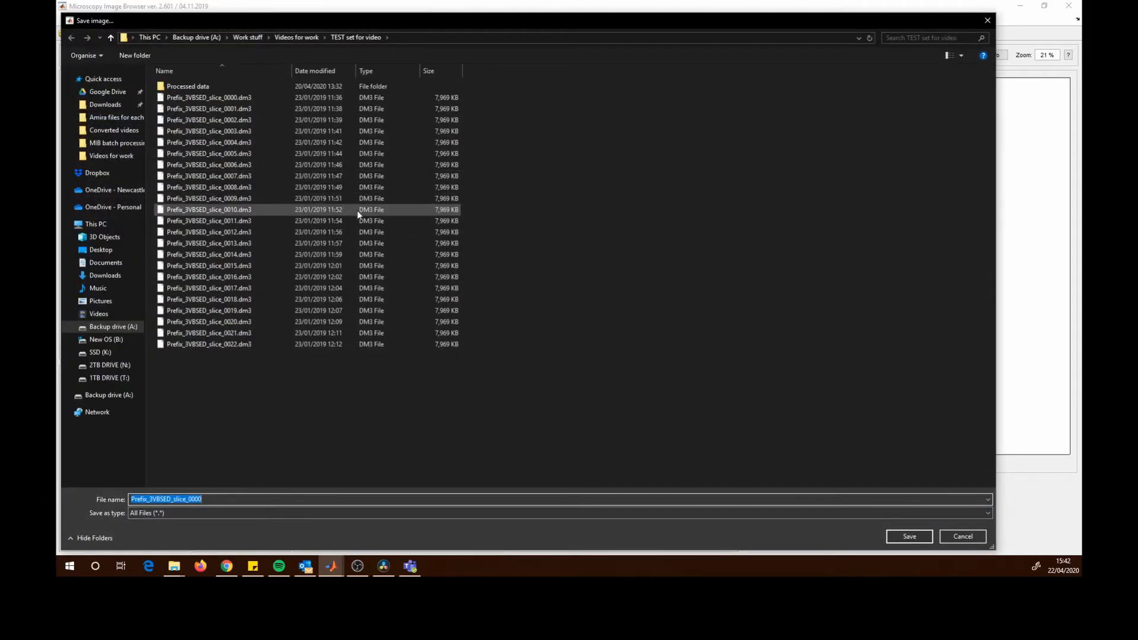
double_click(200, 87)
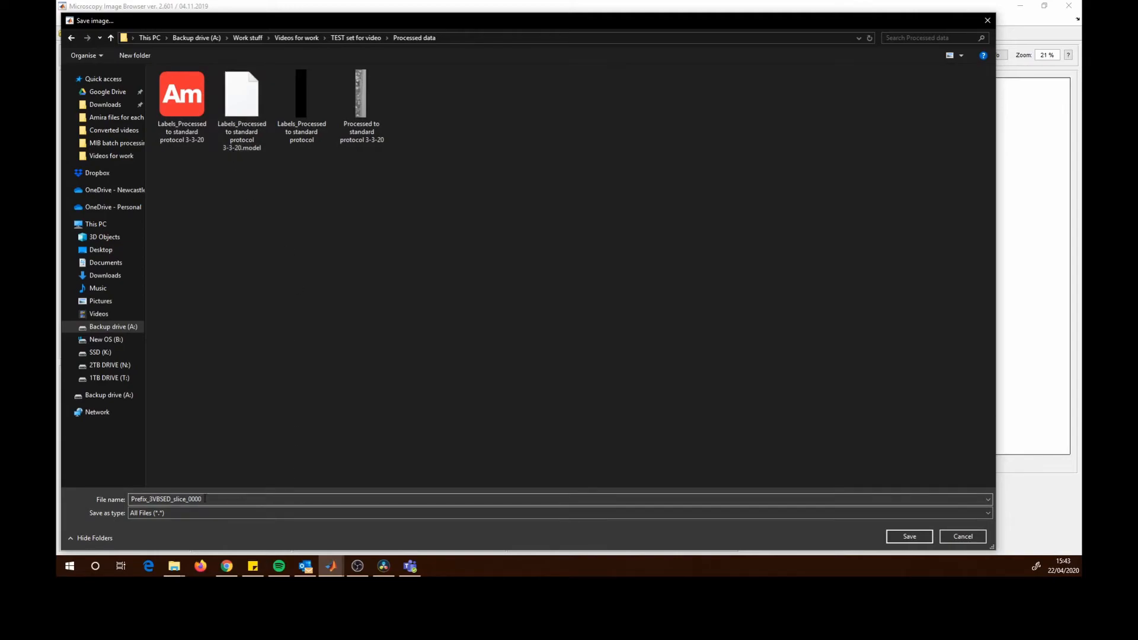
click(205, 499)
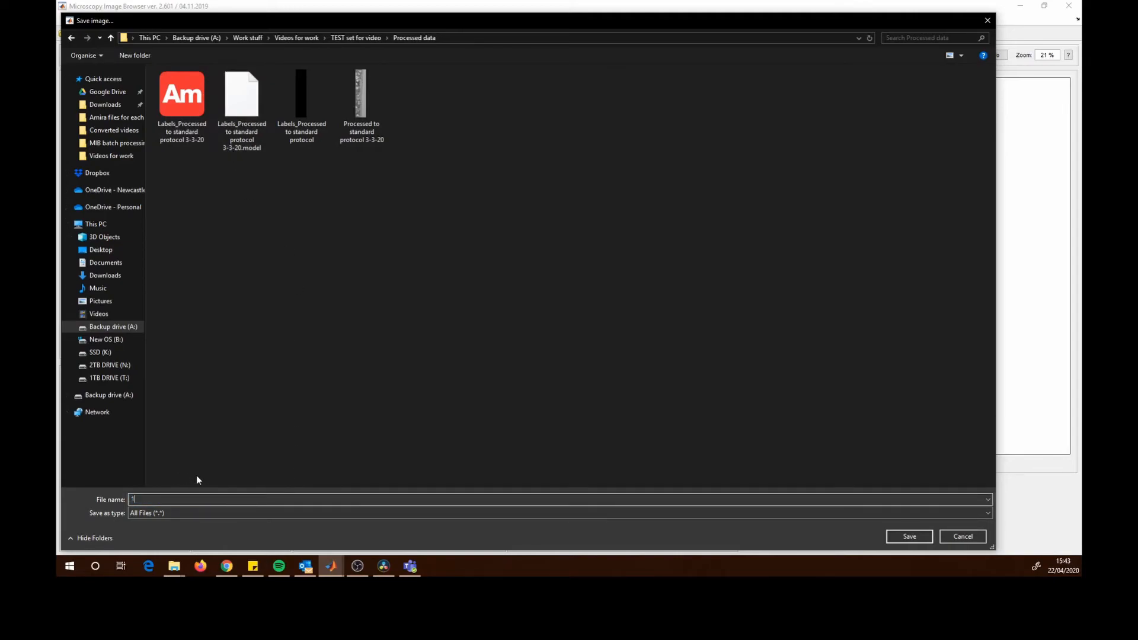
click(206, 514)
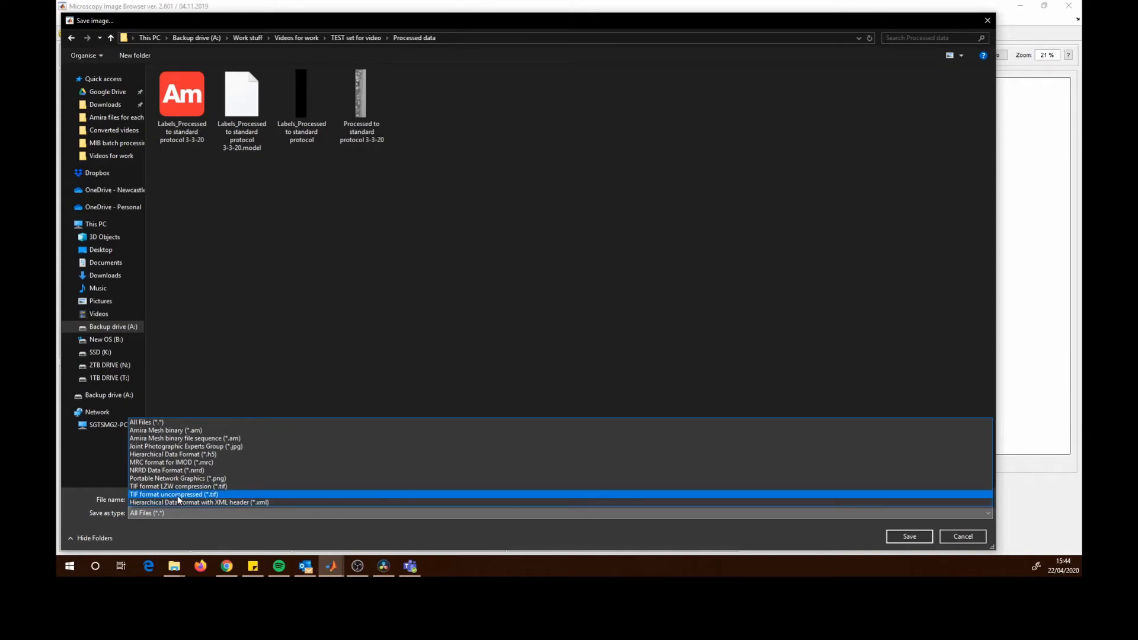
click(178, 496)
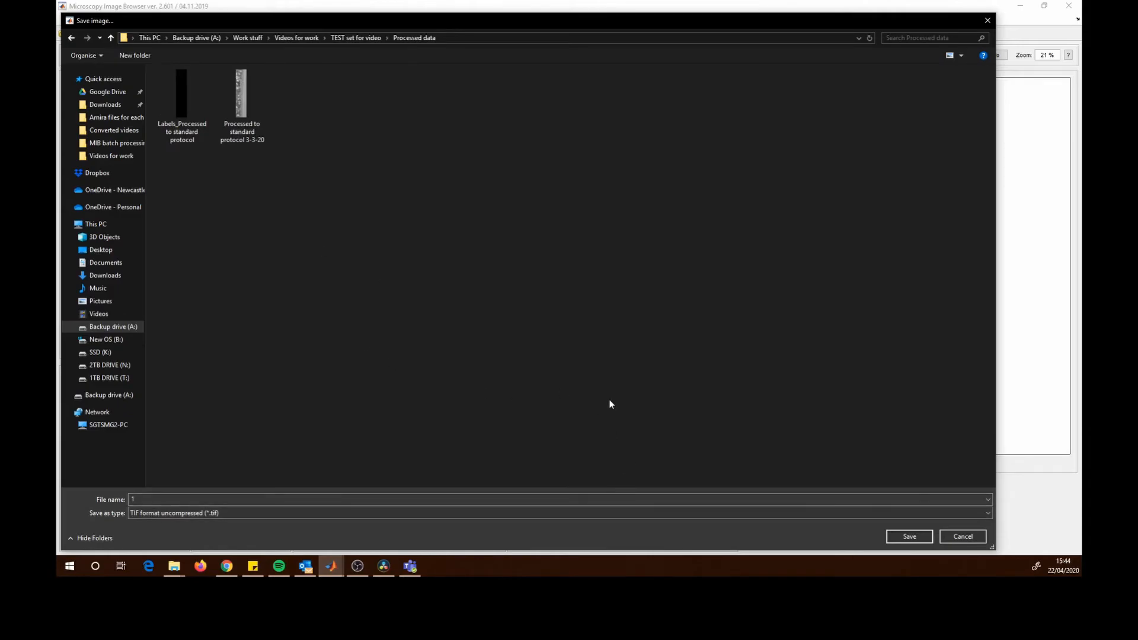
click(910, 537)
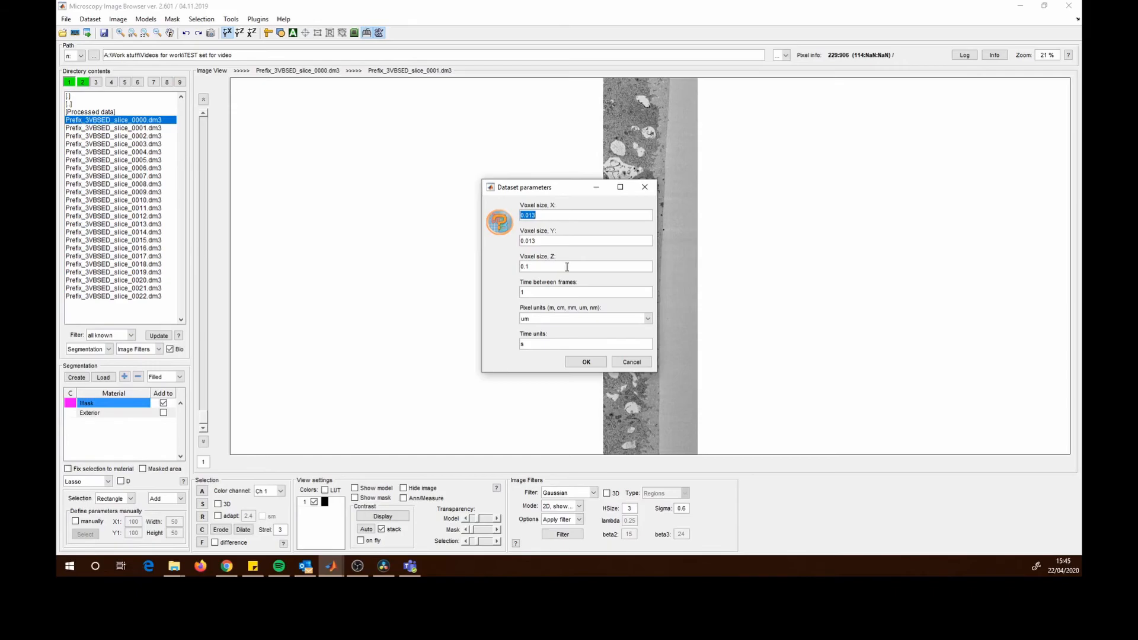
- Accept the dataset parameters and set the TIF saving policy to 3D stack with sequential filenames
click(587, 363)
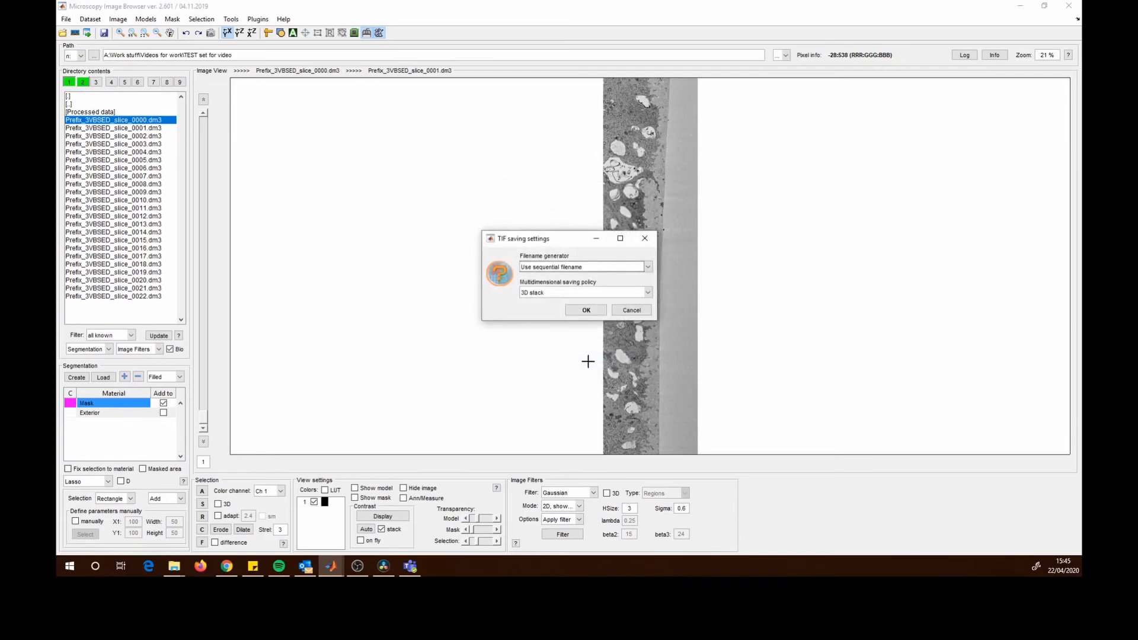
drag(561, 242, 500, 256)
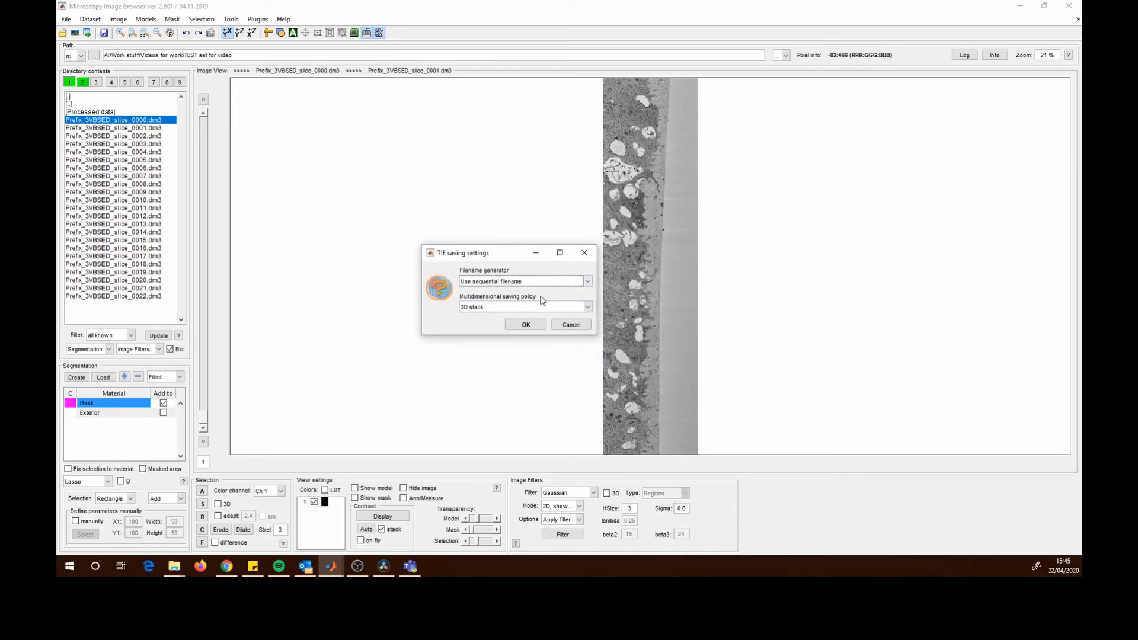
click(501, 309)
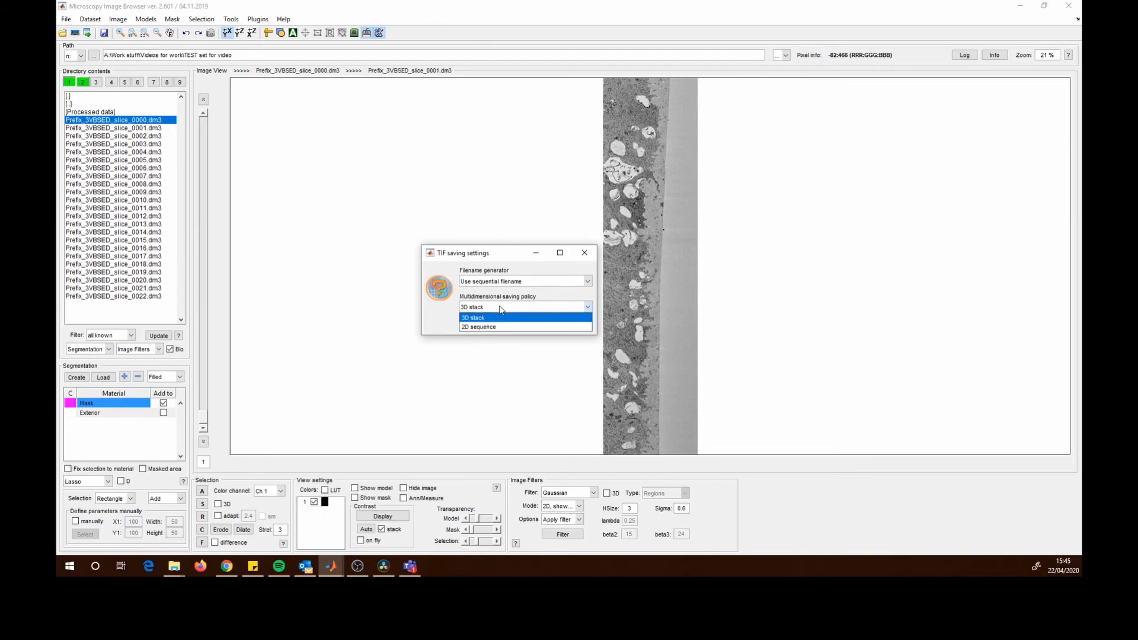
click(501, 310)
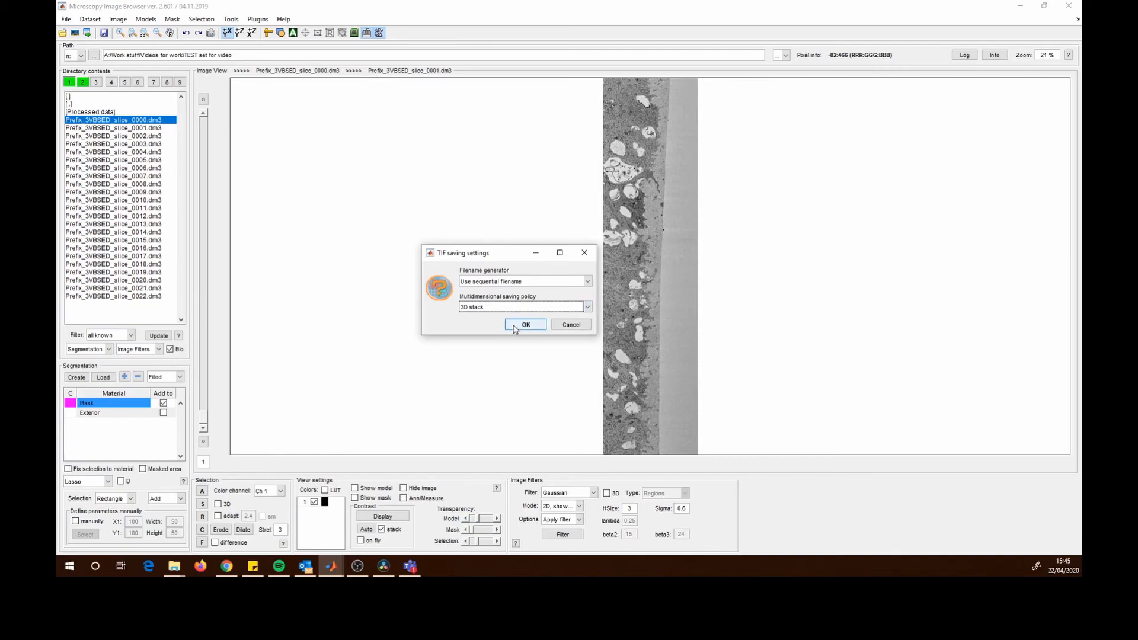
click(559, 308)
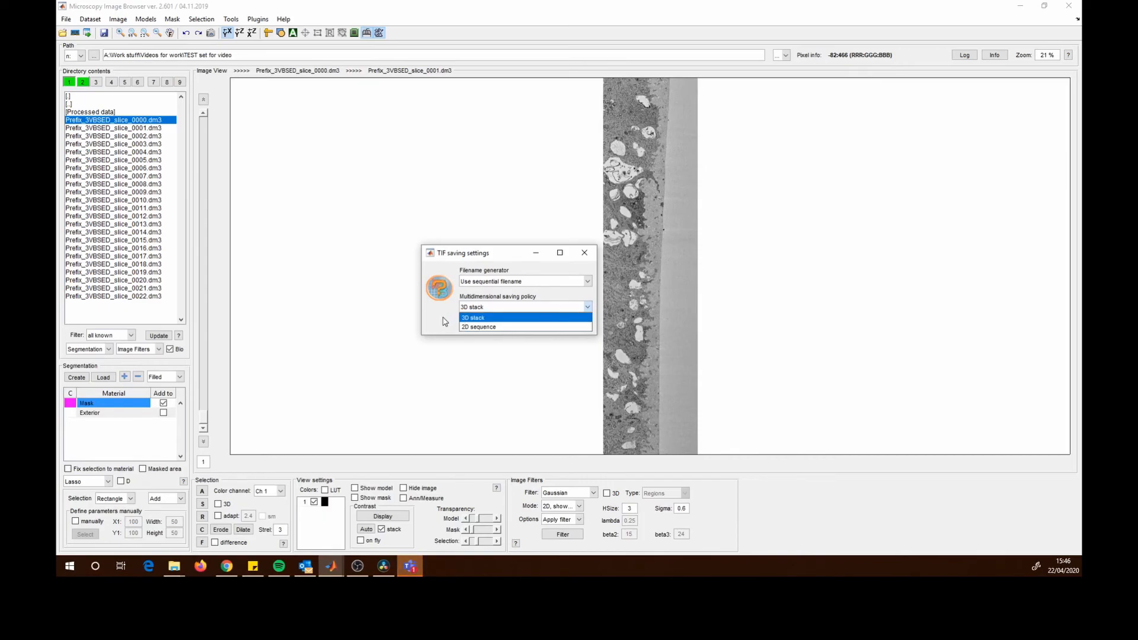
click(489, 321)
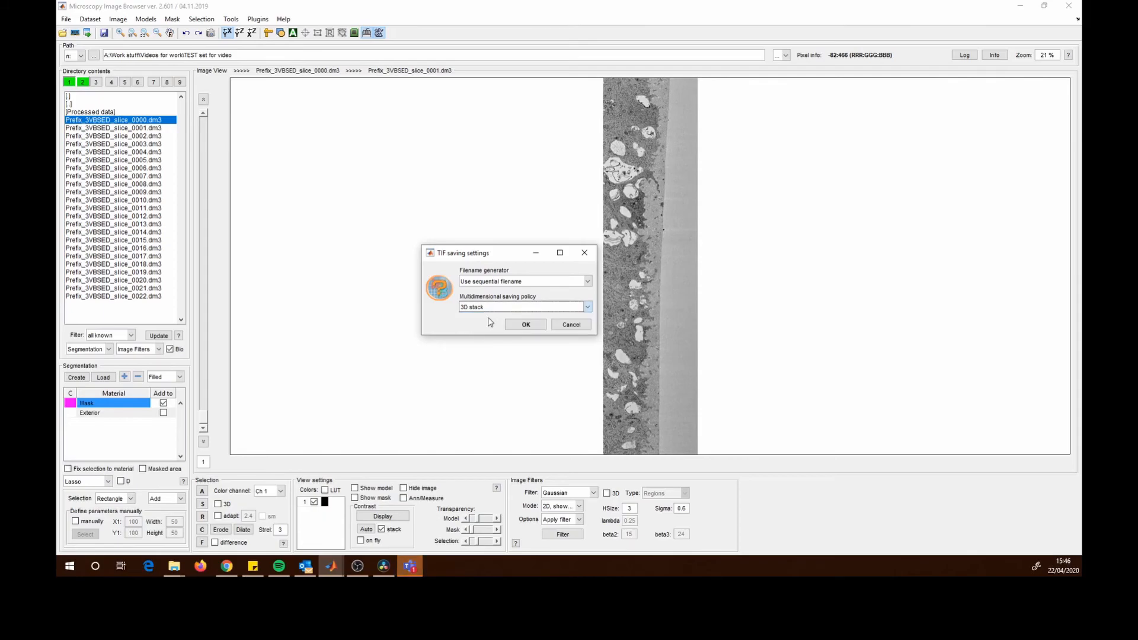
click(541, 327)
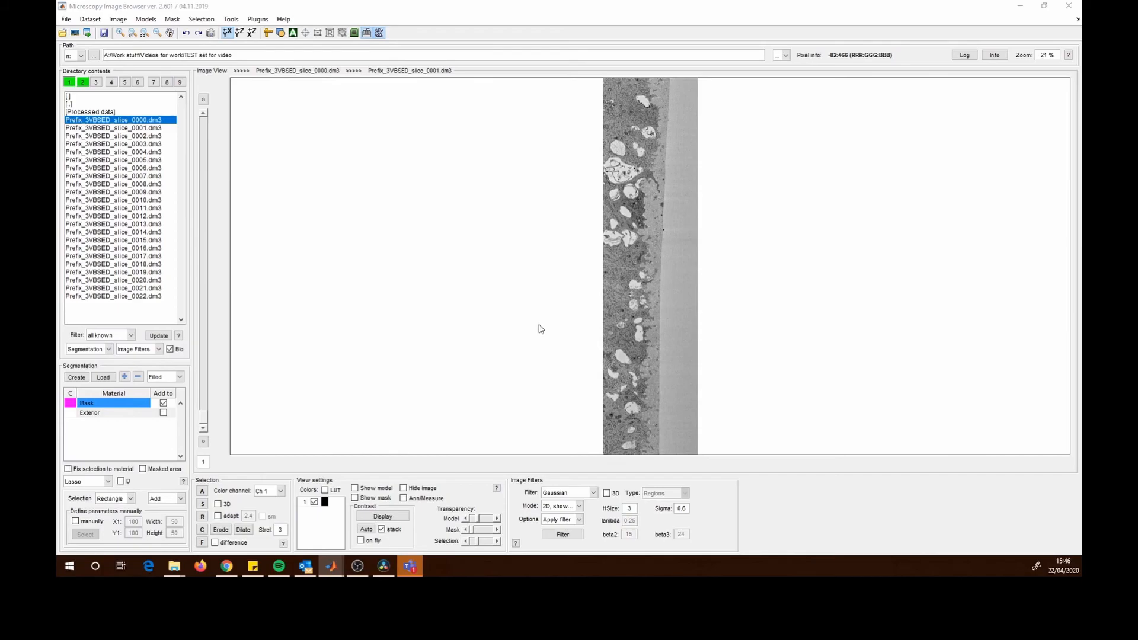
- Open the Processed data folder in the directory contents list
click(538, 326)
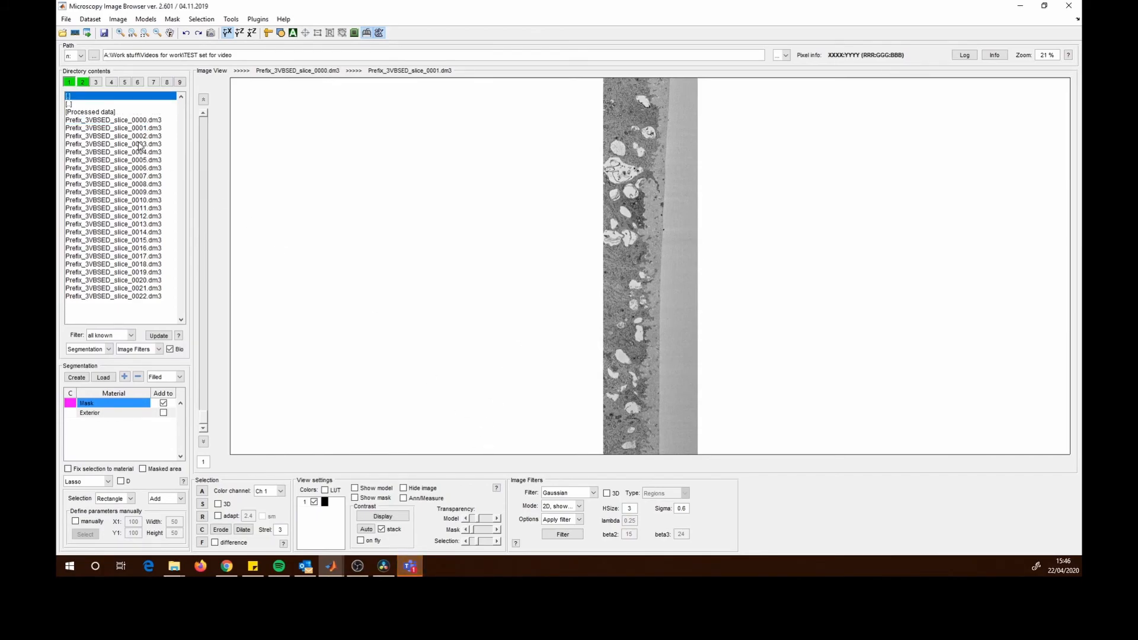
double_click(107, 113)
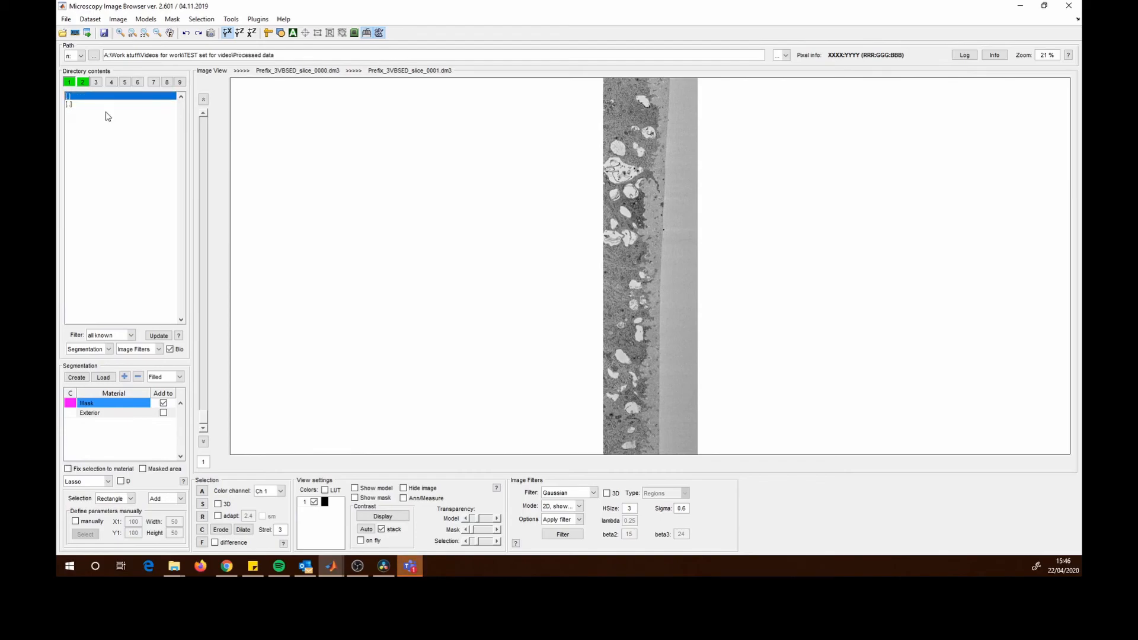
- Show all files in the Processed data directory listing by turning off the Bio filter
click(170, 349)
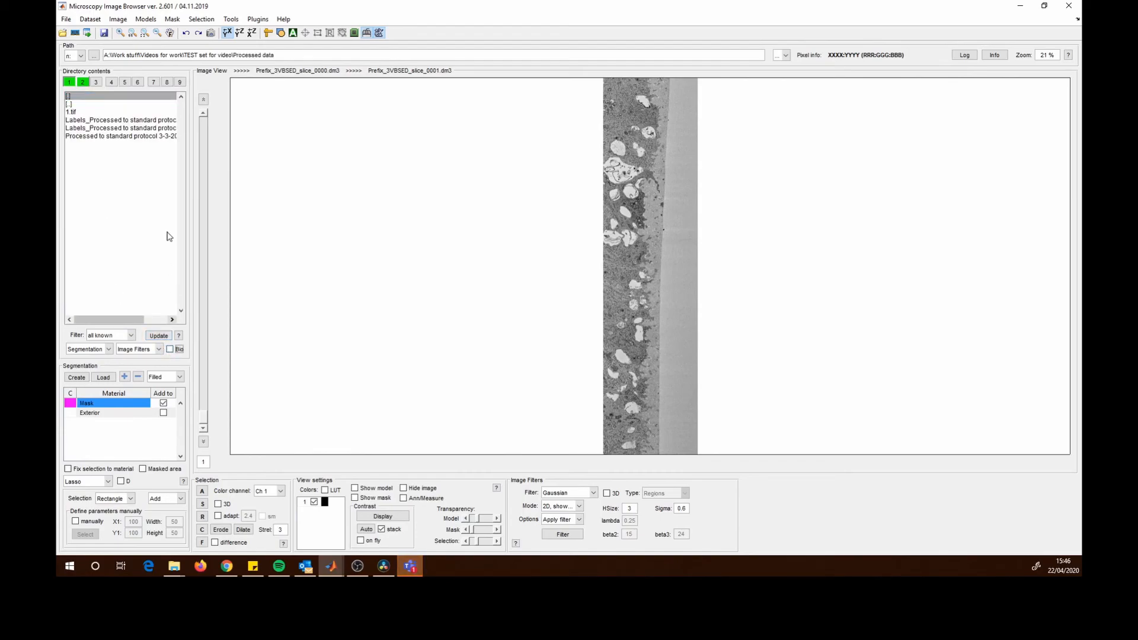
click(73, 112)
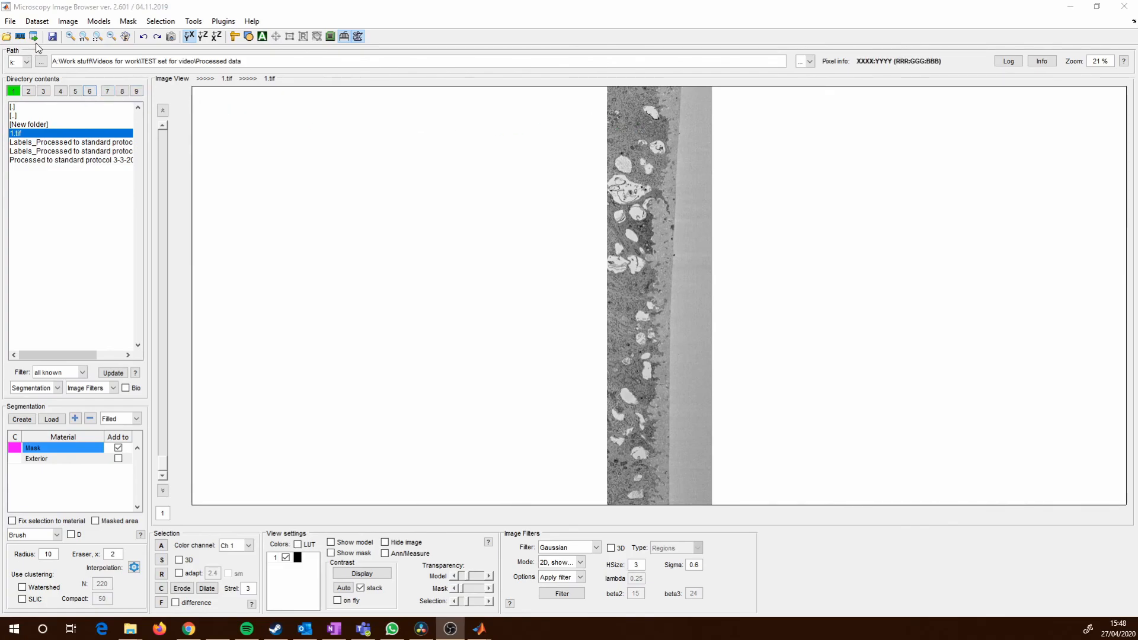
- Save the image as 1 in TIF format uncompressed inside the New folder within Processed data
click(10, 22)
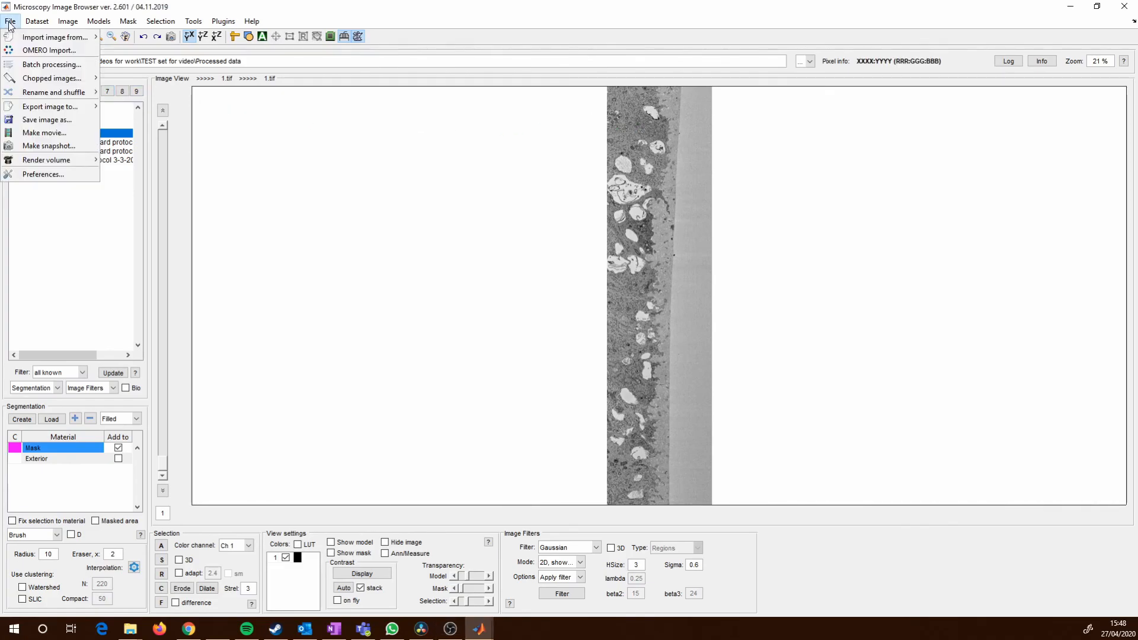
click(47, 121)
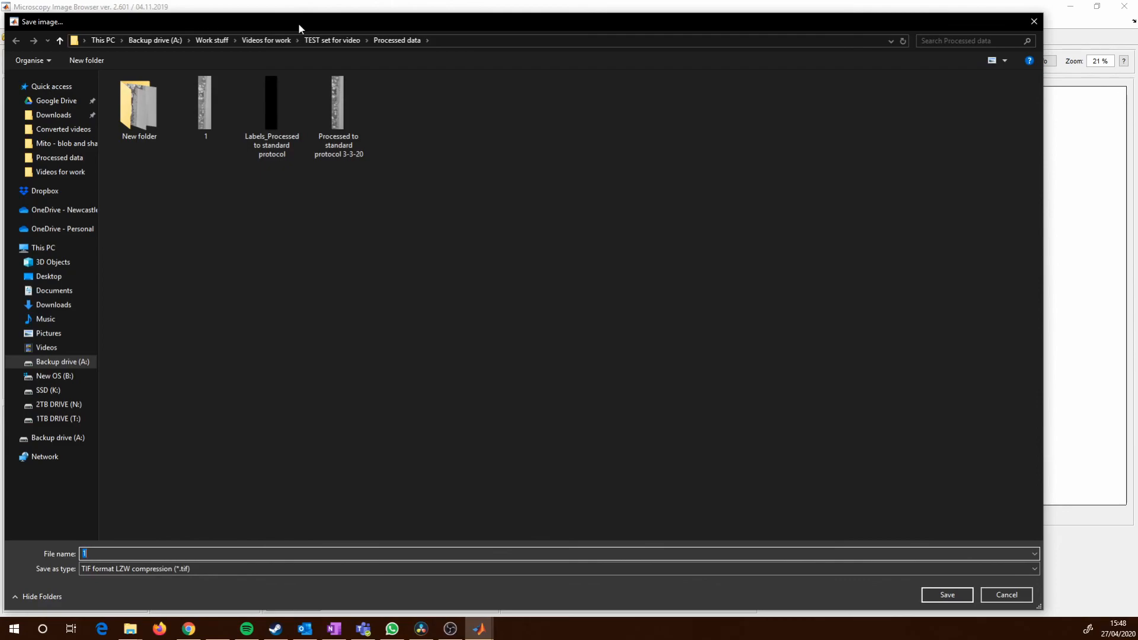
drag(299, 22, 325, 19)
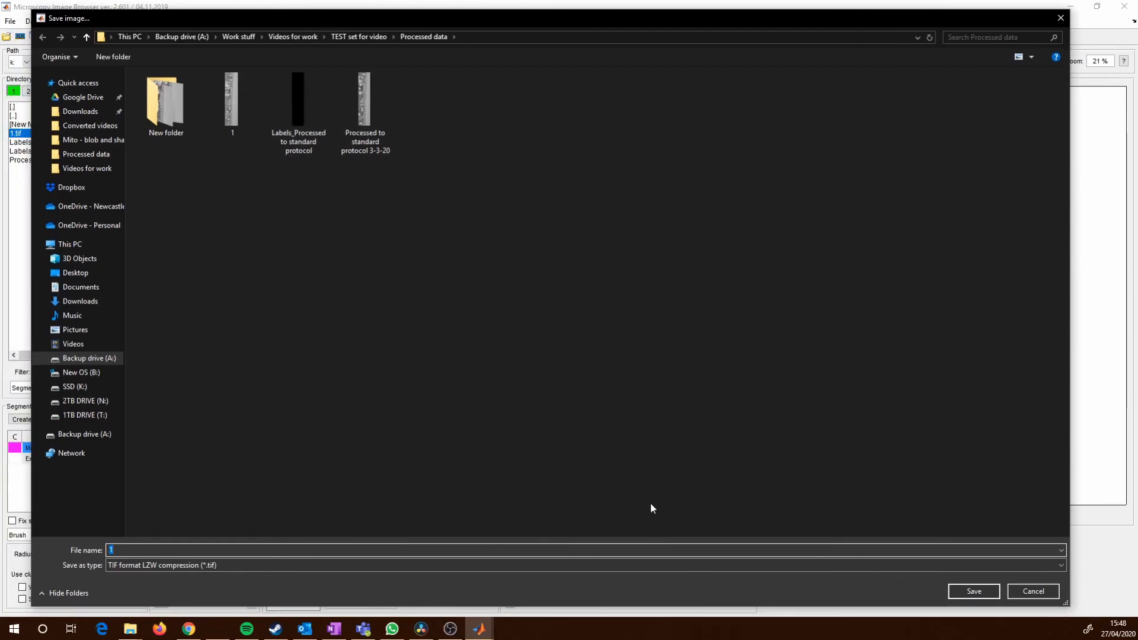
click(177, 567)
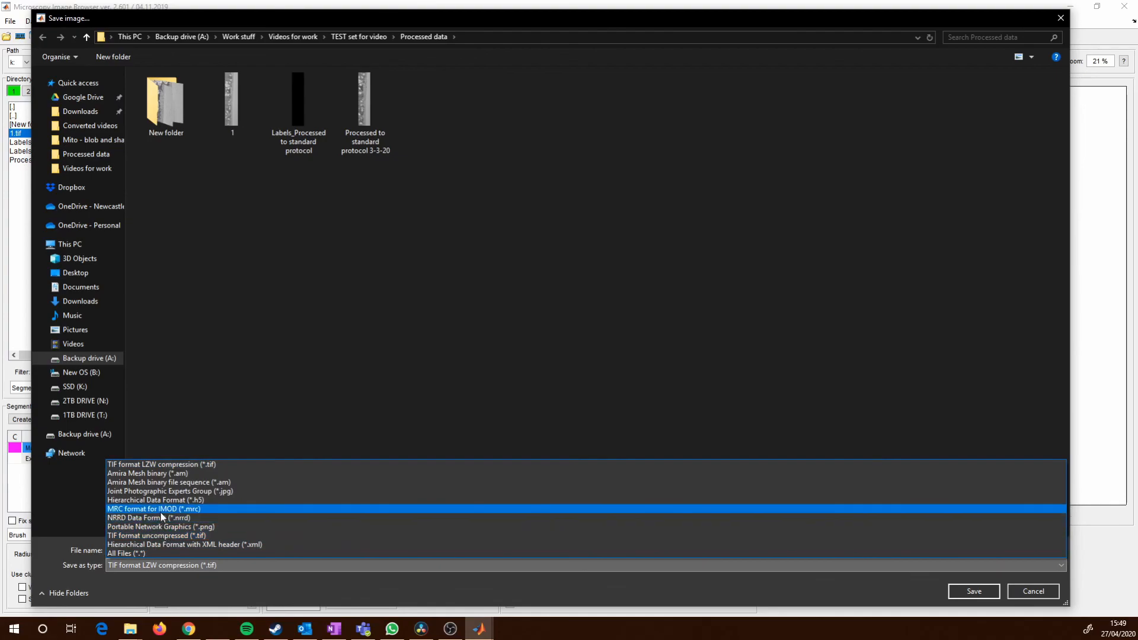
click(157, 536)
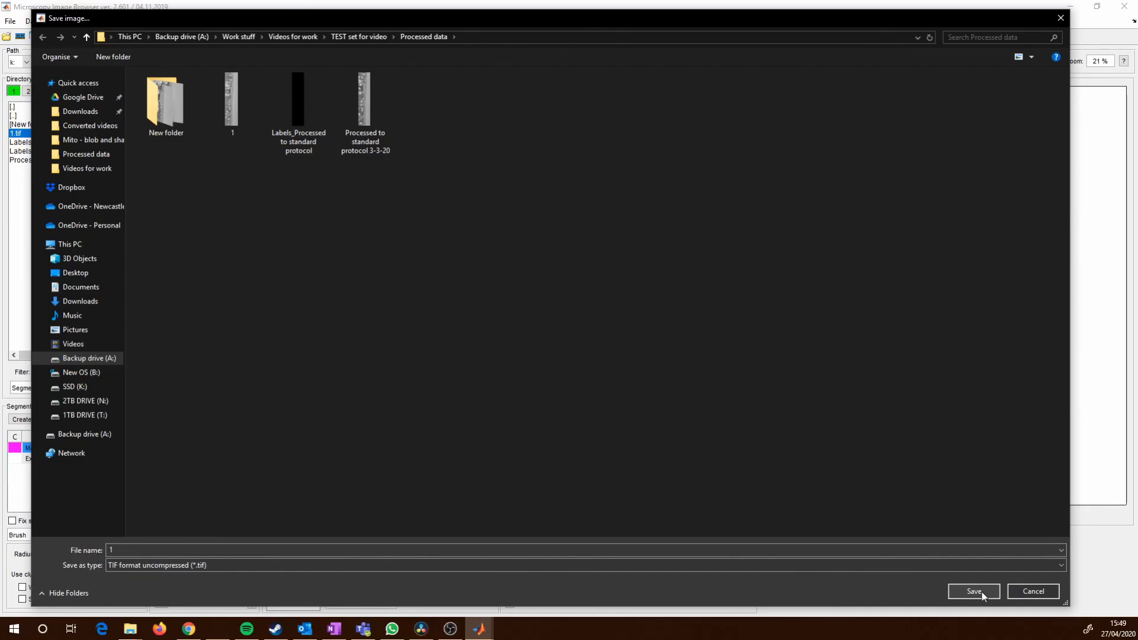
double_click(167, 98)
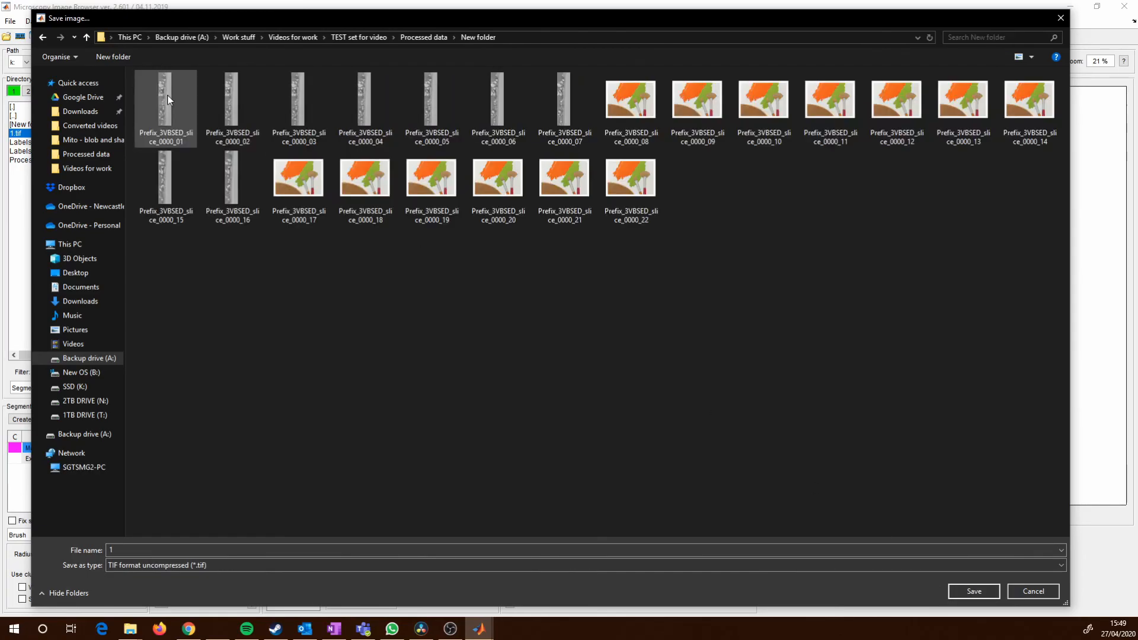
click(974, 592)
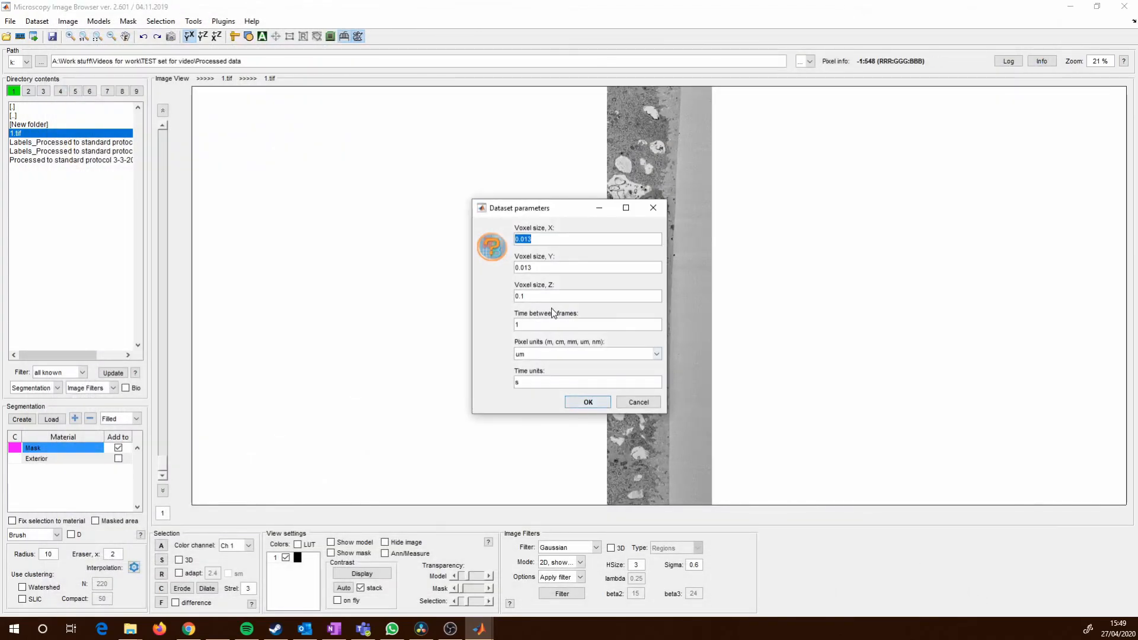
- Accept the dataset parameters and set the TIF saving policy to 2D sequence with sequential filenames
click(589, 403)
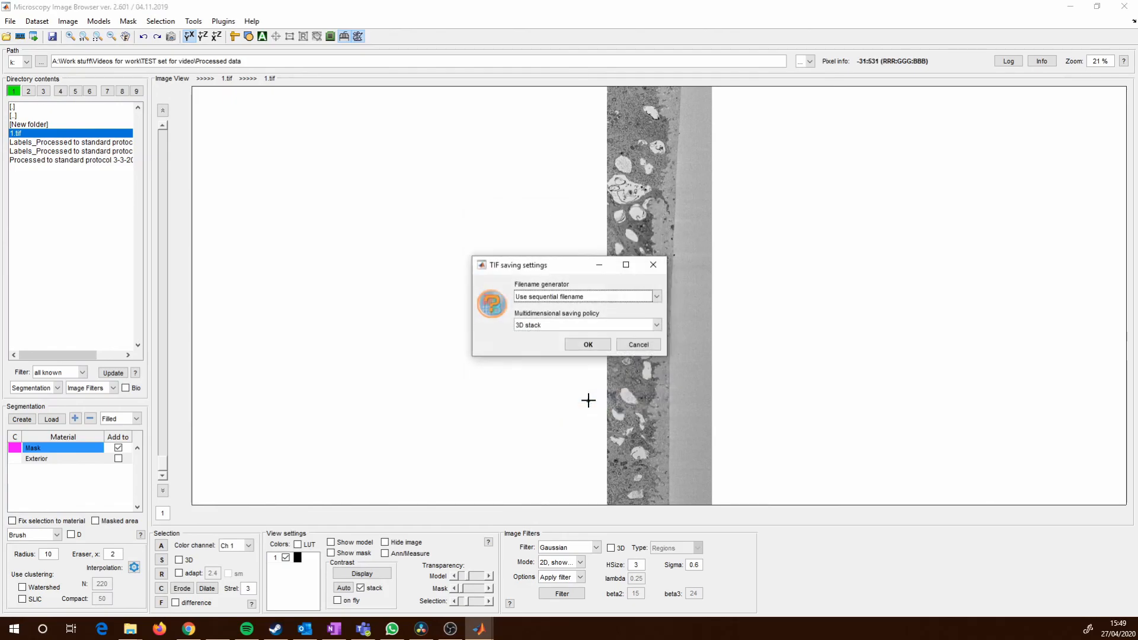
click(657, 325)
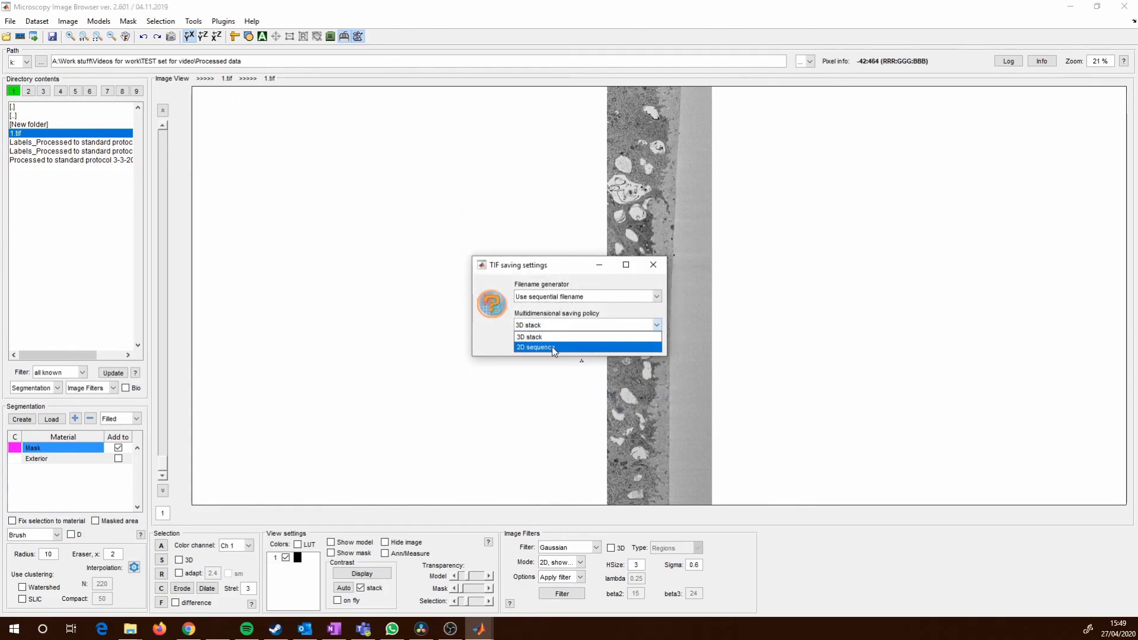
click(552, 347)
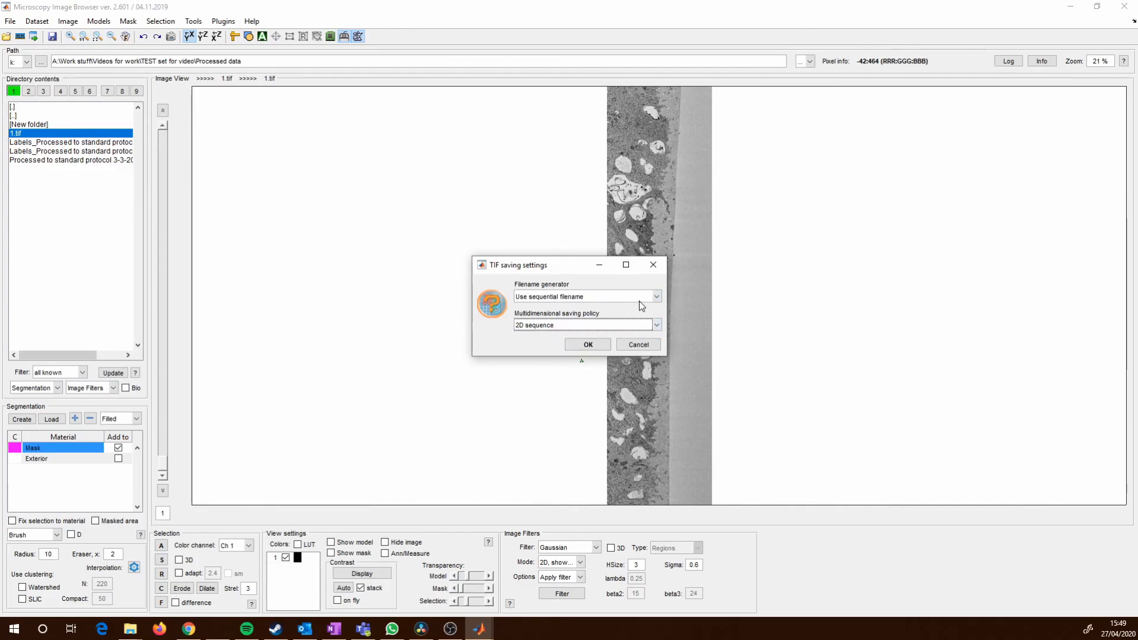
click(586, 347)
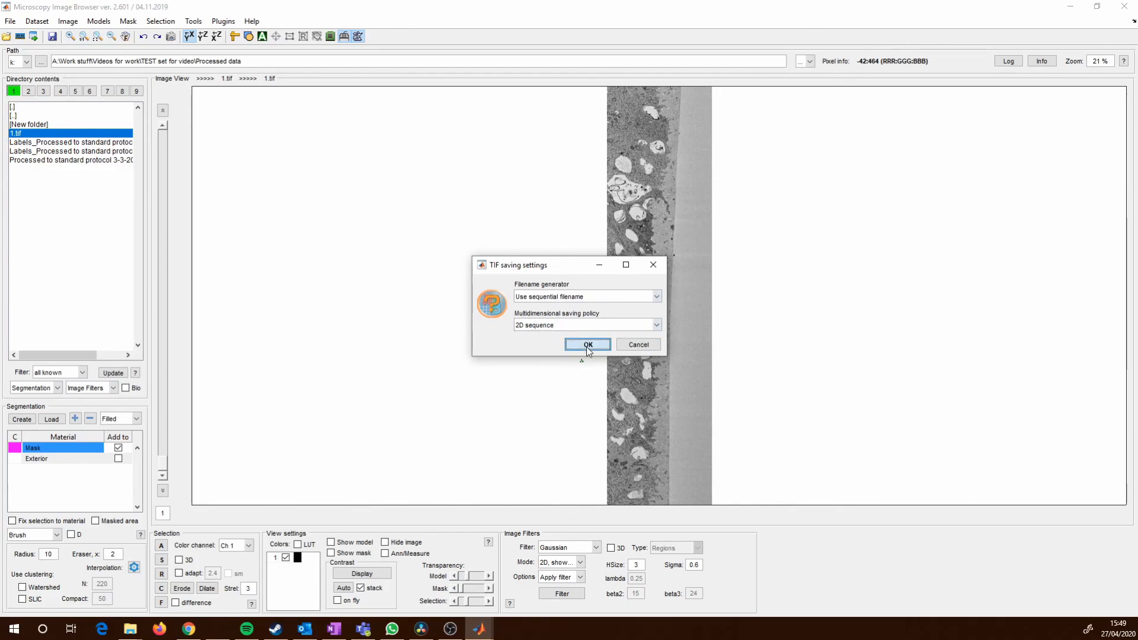